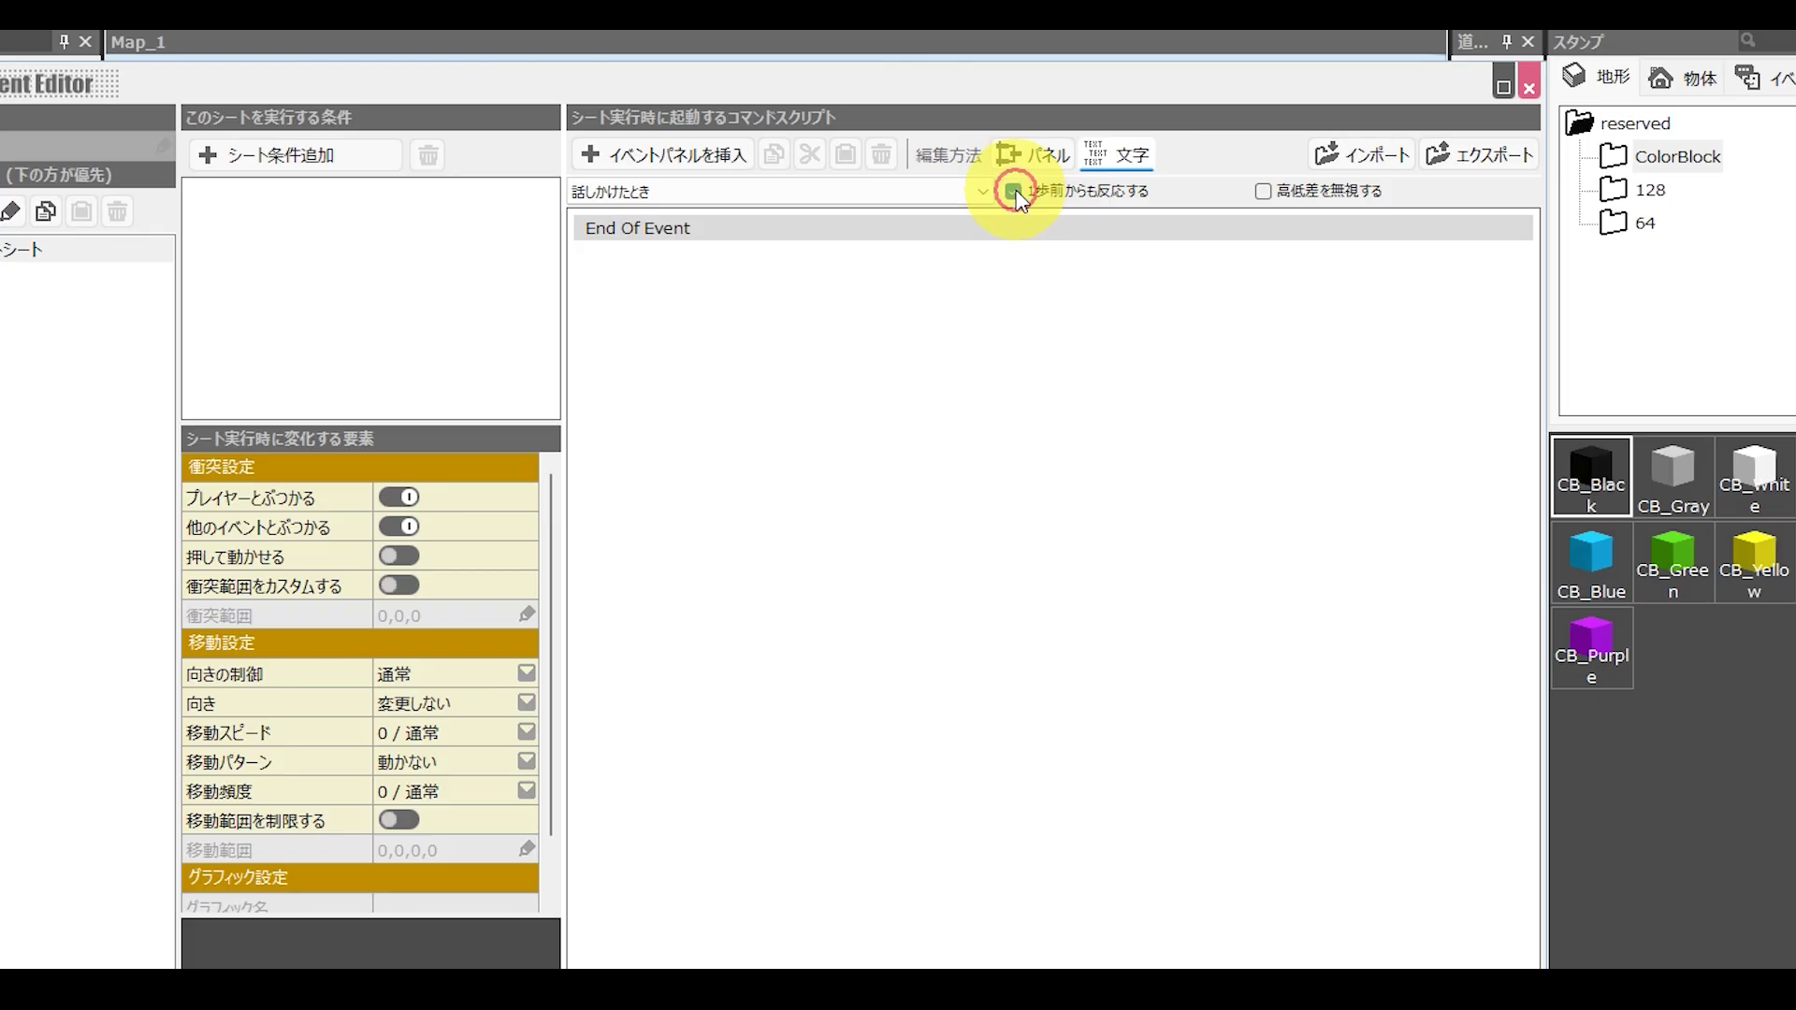
Select the female NPC event on Map_1 and open it for editing.
left_click(1107, 154)
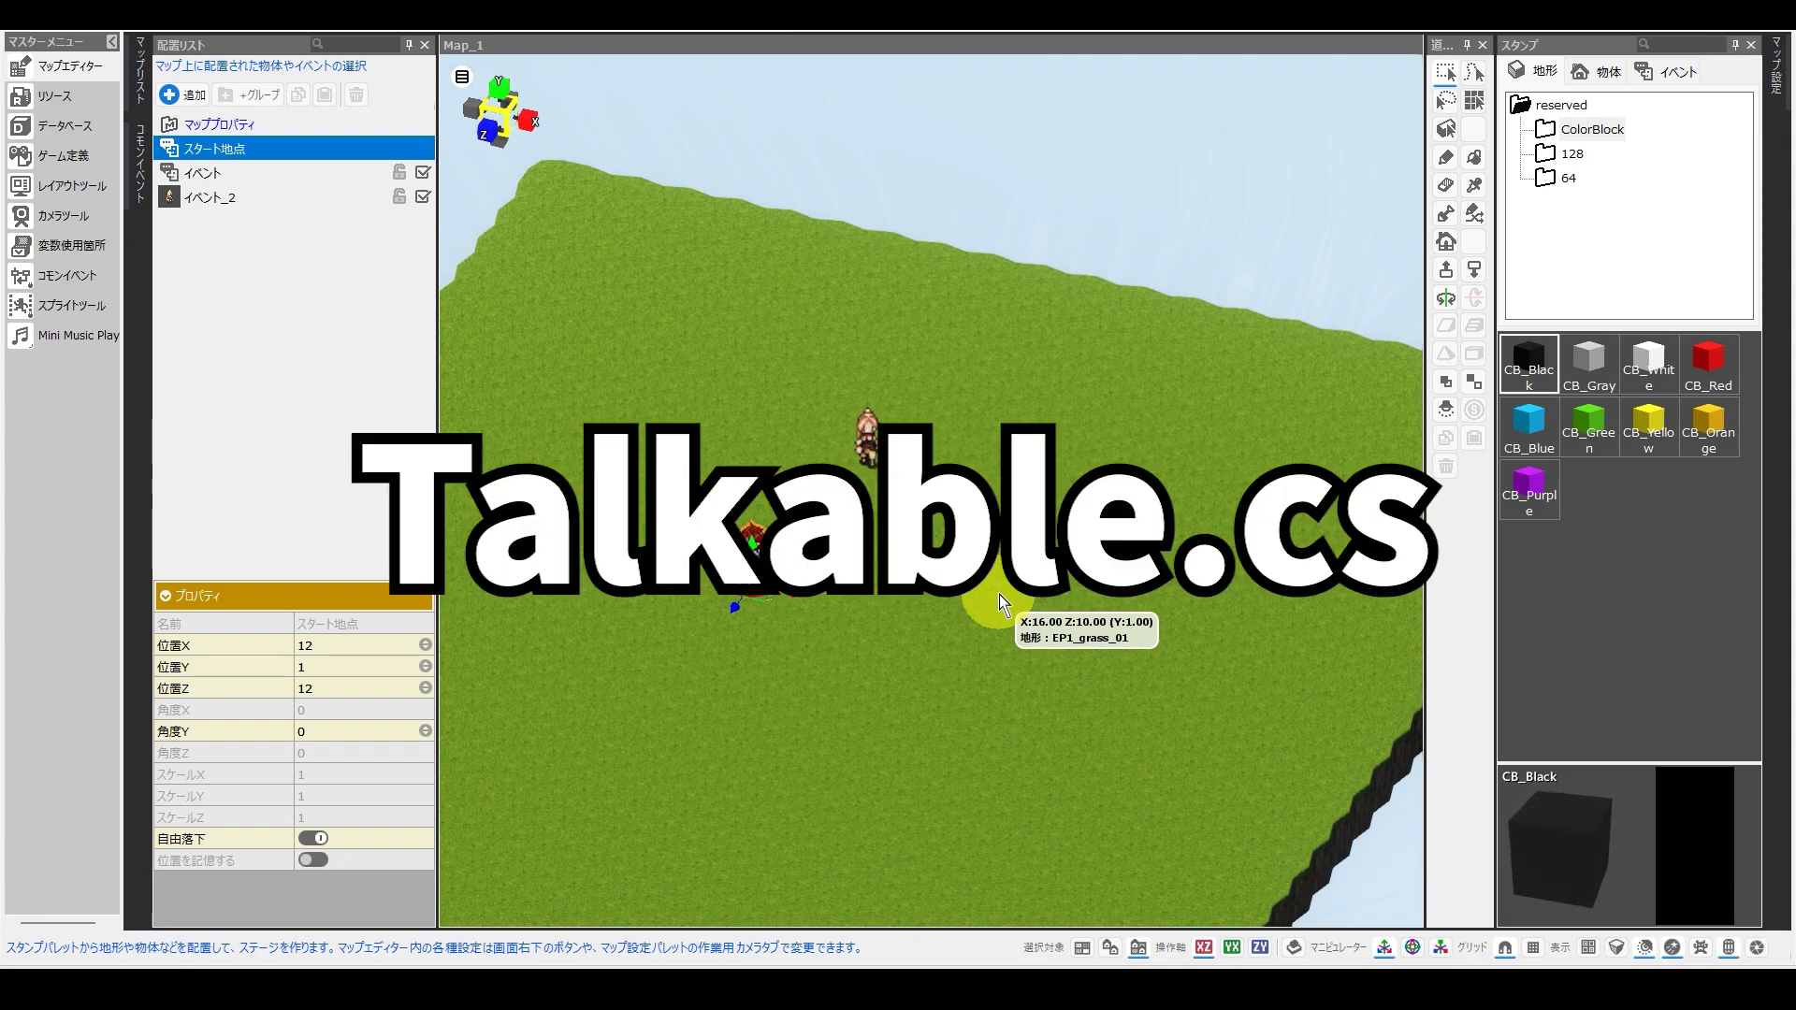
left_click(870, 449)
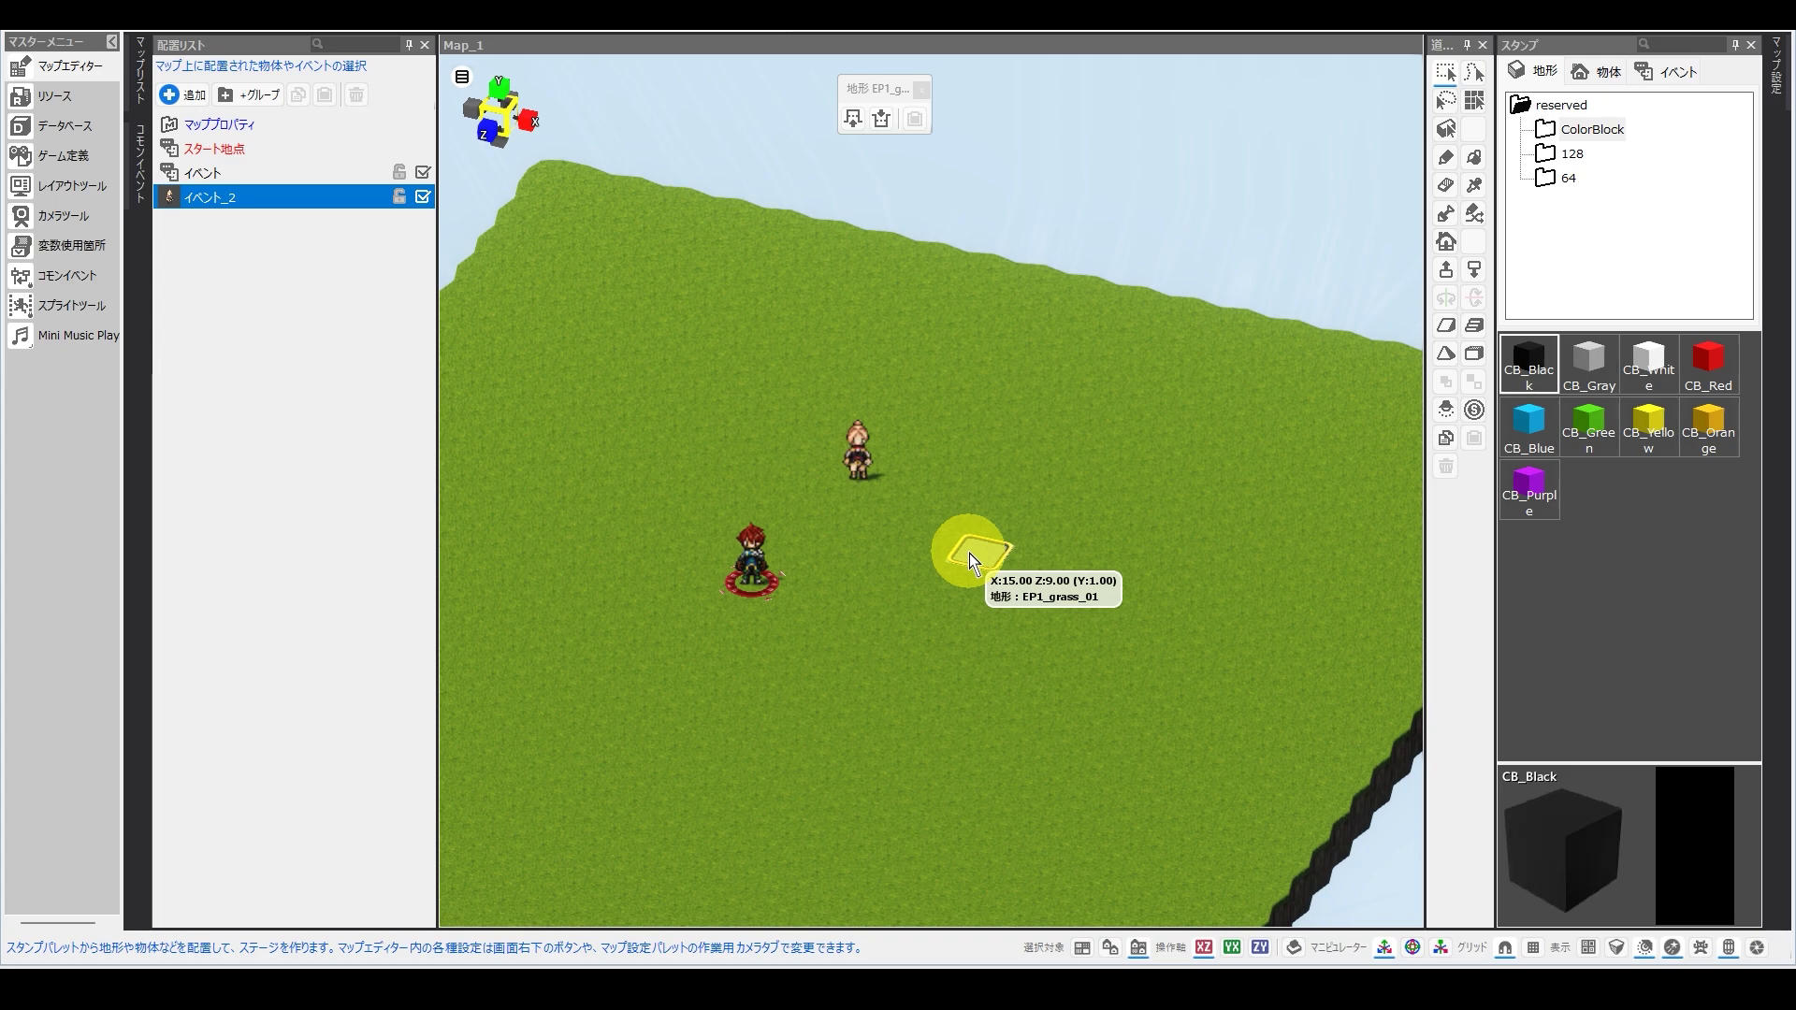
double_click(853, 453)
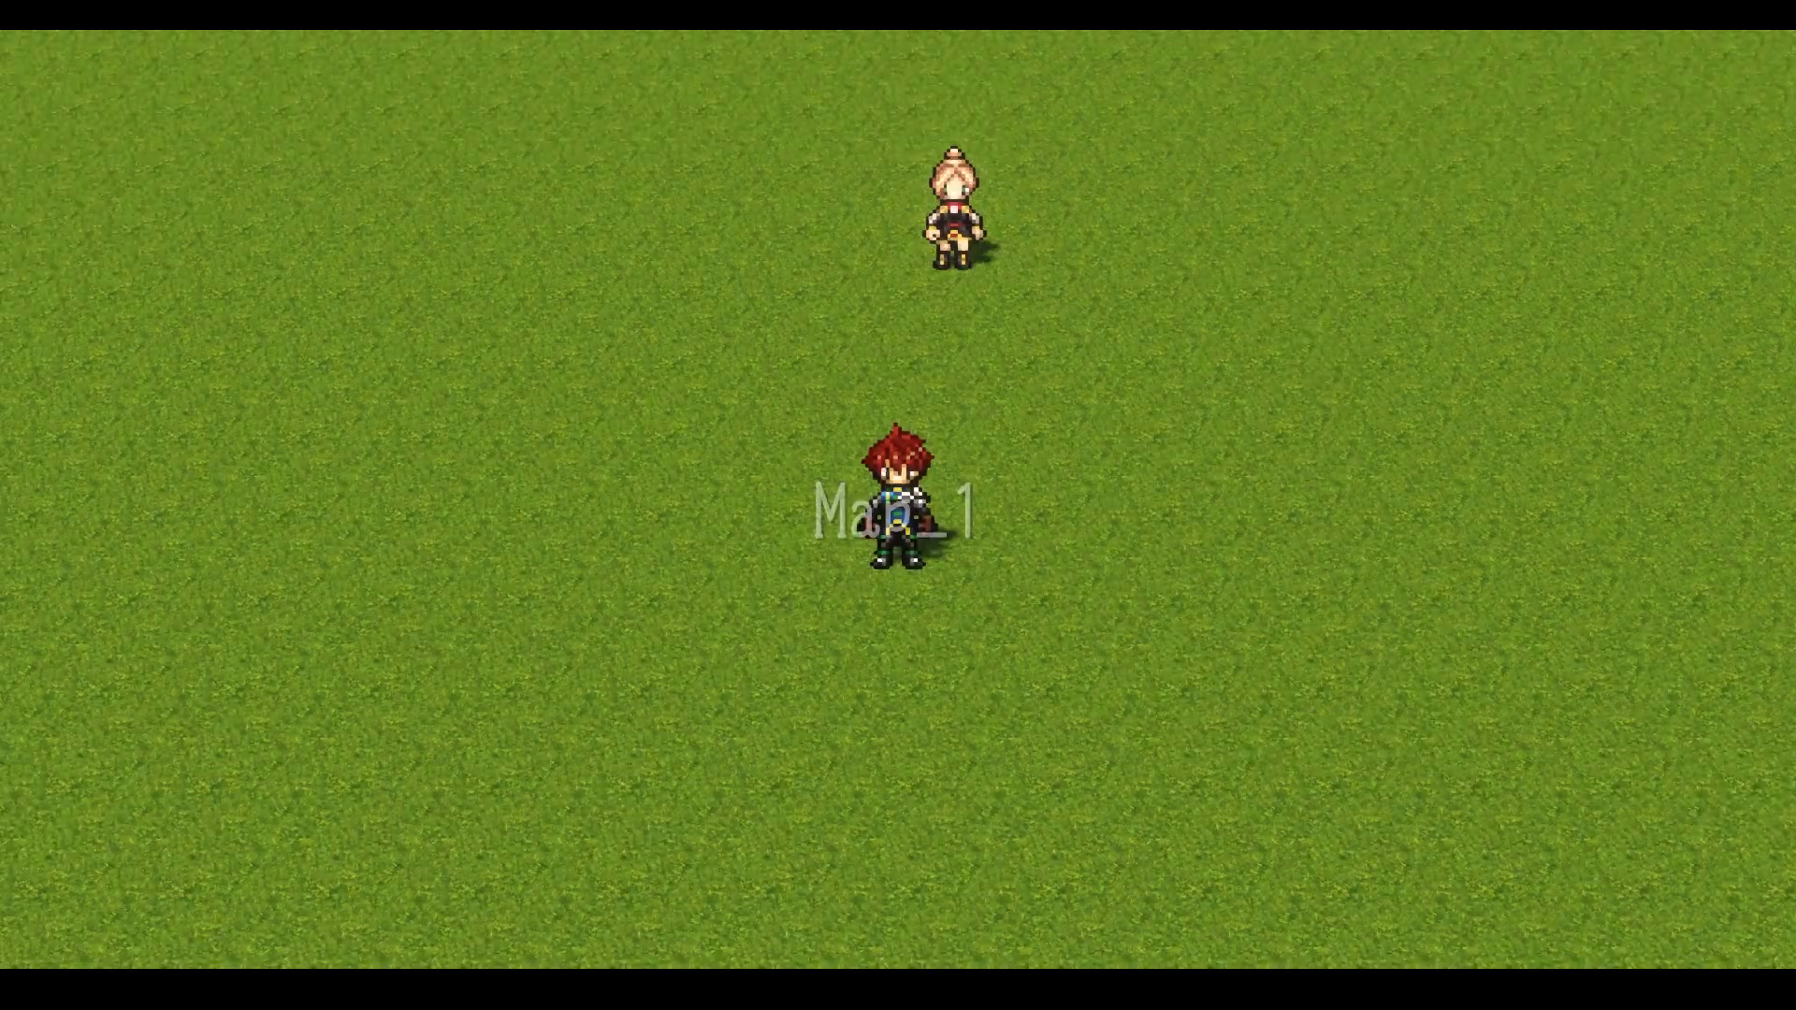
Test-play the map by walking the hero up to the NPC from different sides, then talk to her and dismiss the dialogue.
key("Up")
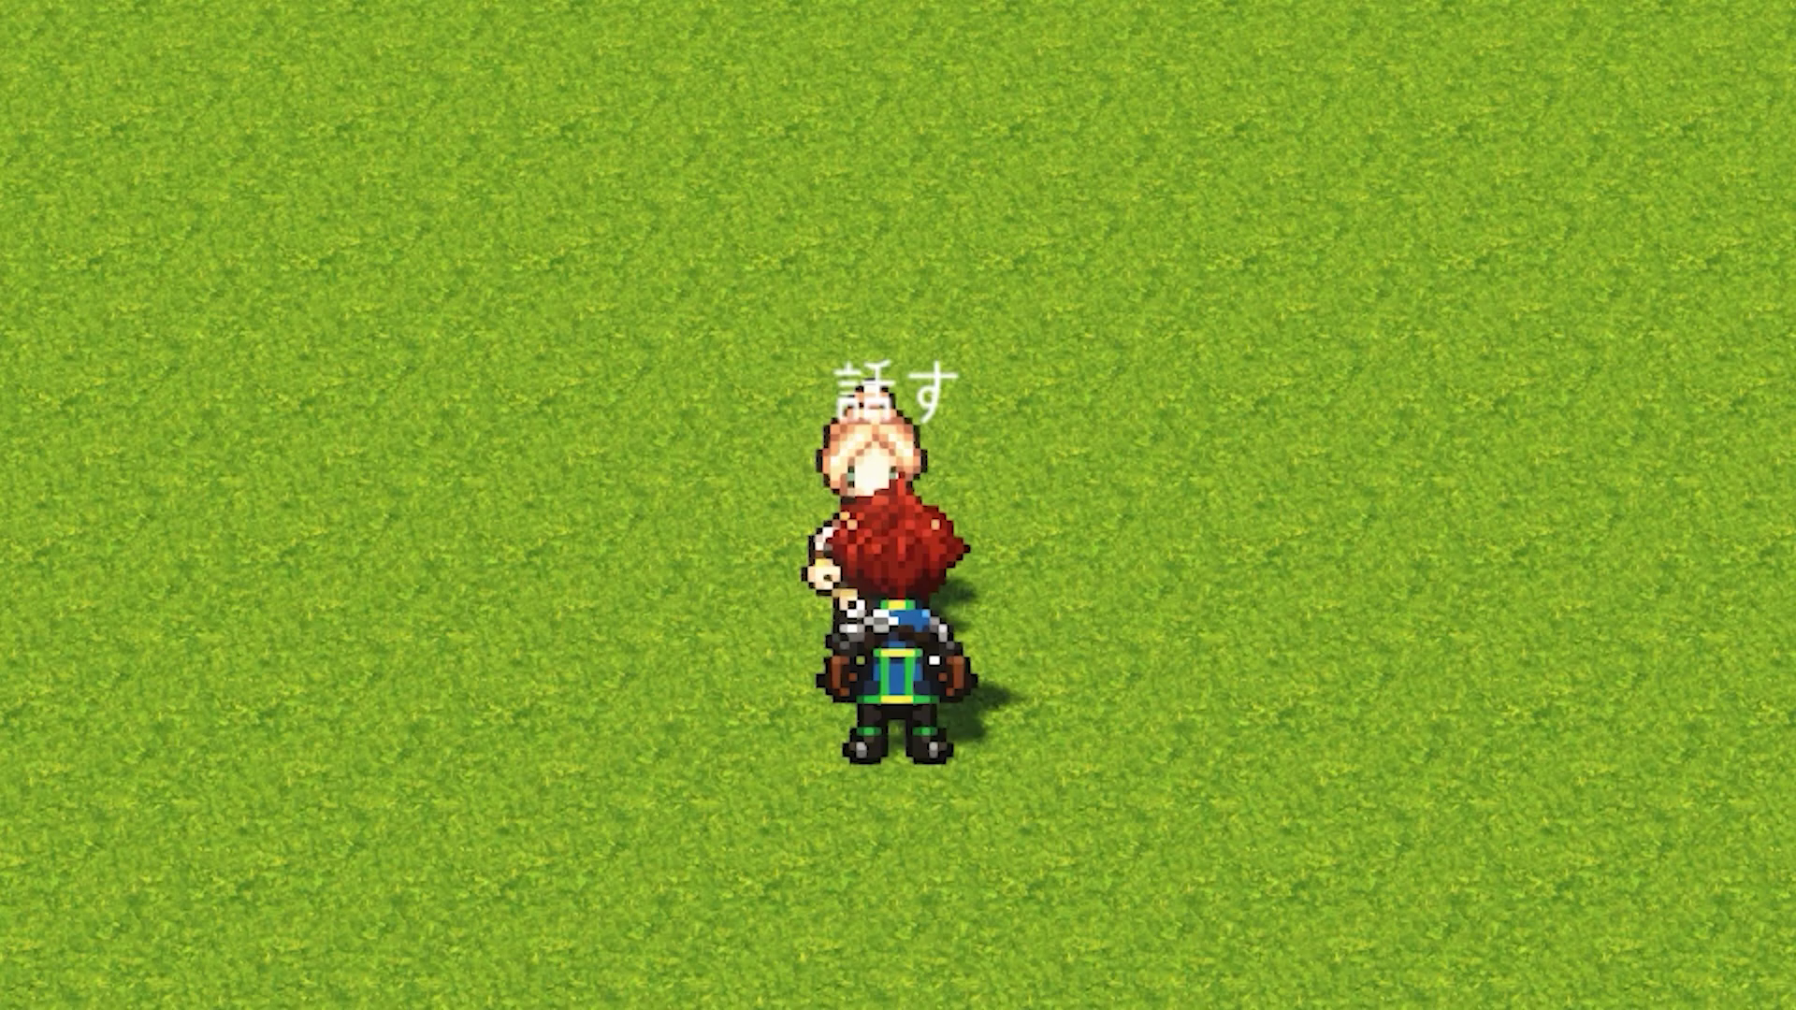
key("Down")
key("Up")
key("Right")
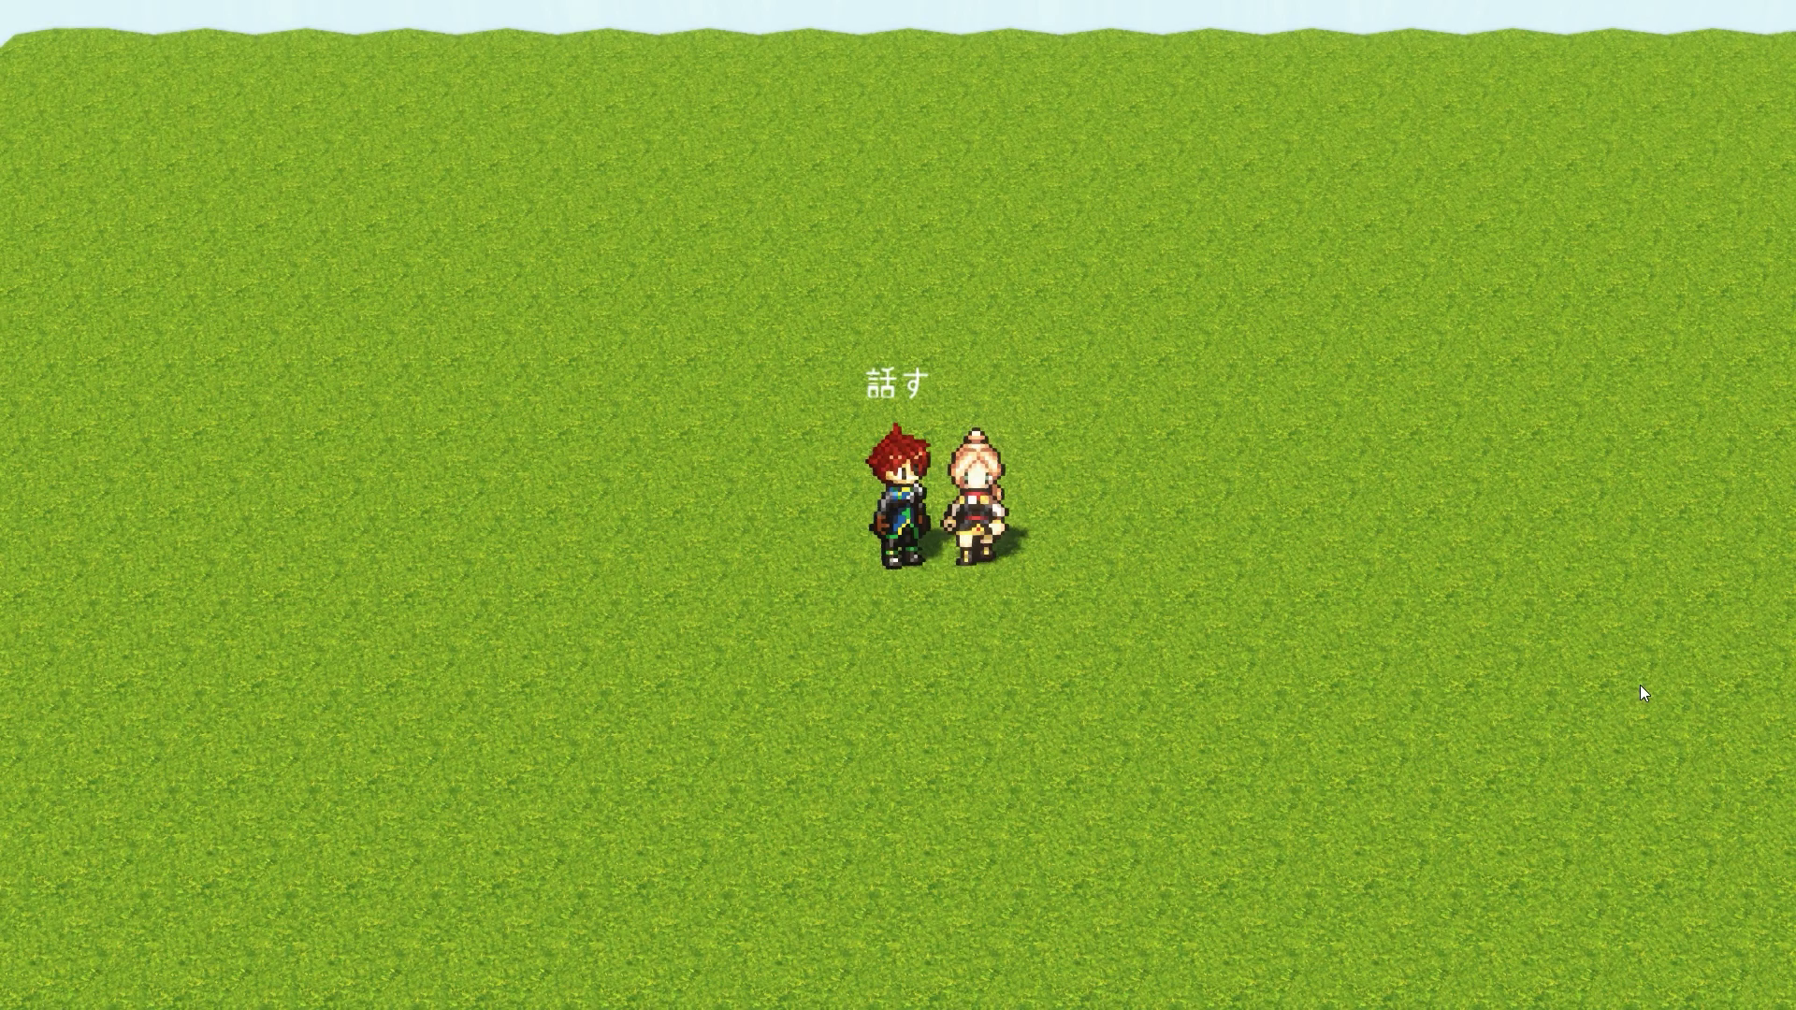
key("Return")
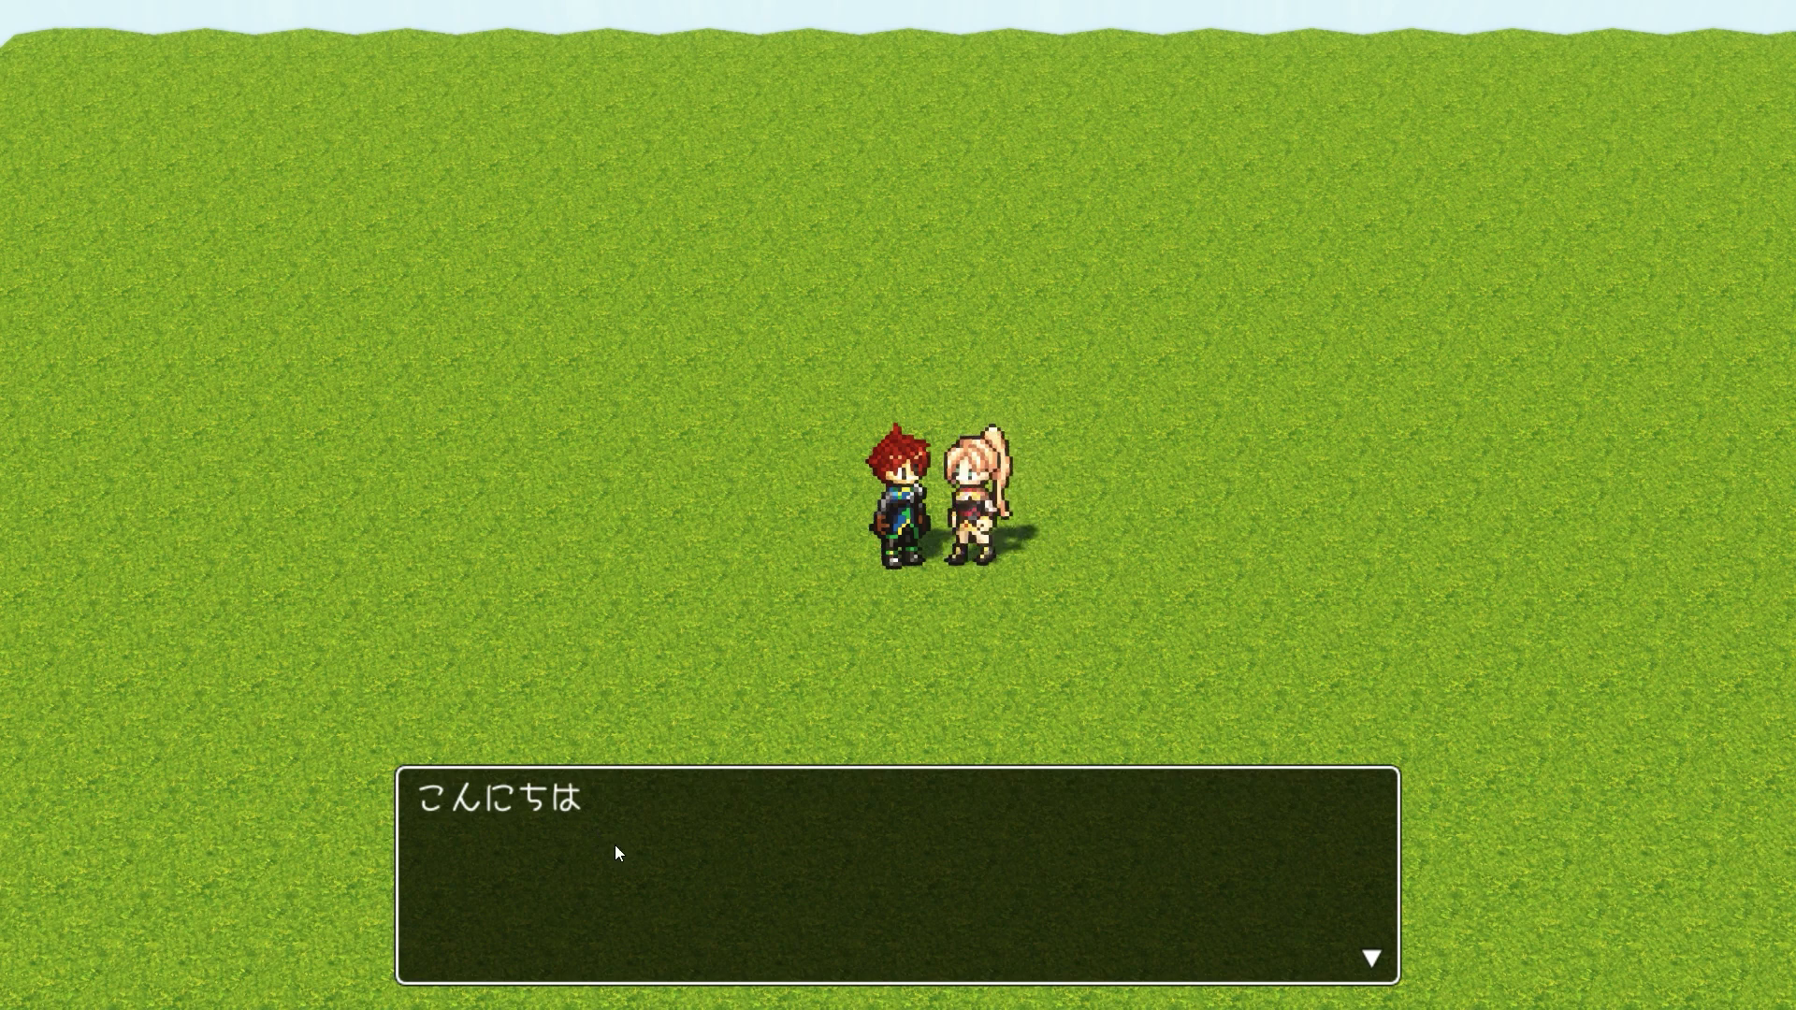
key("Return")
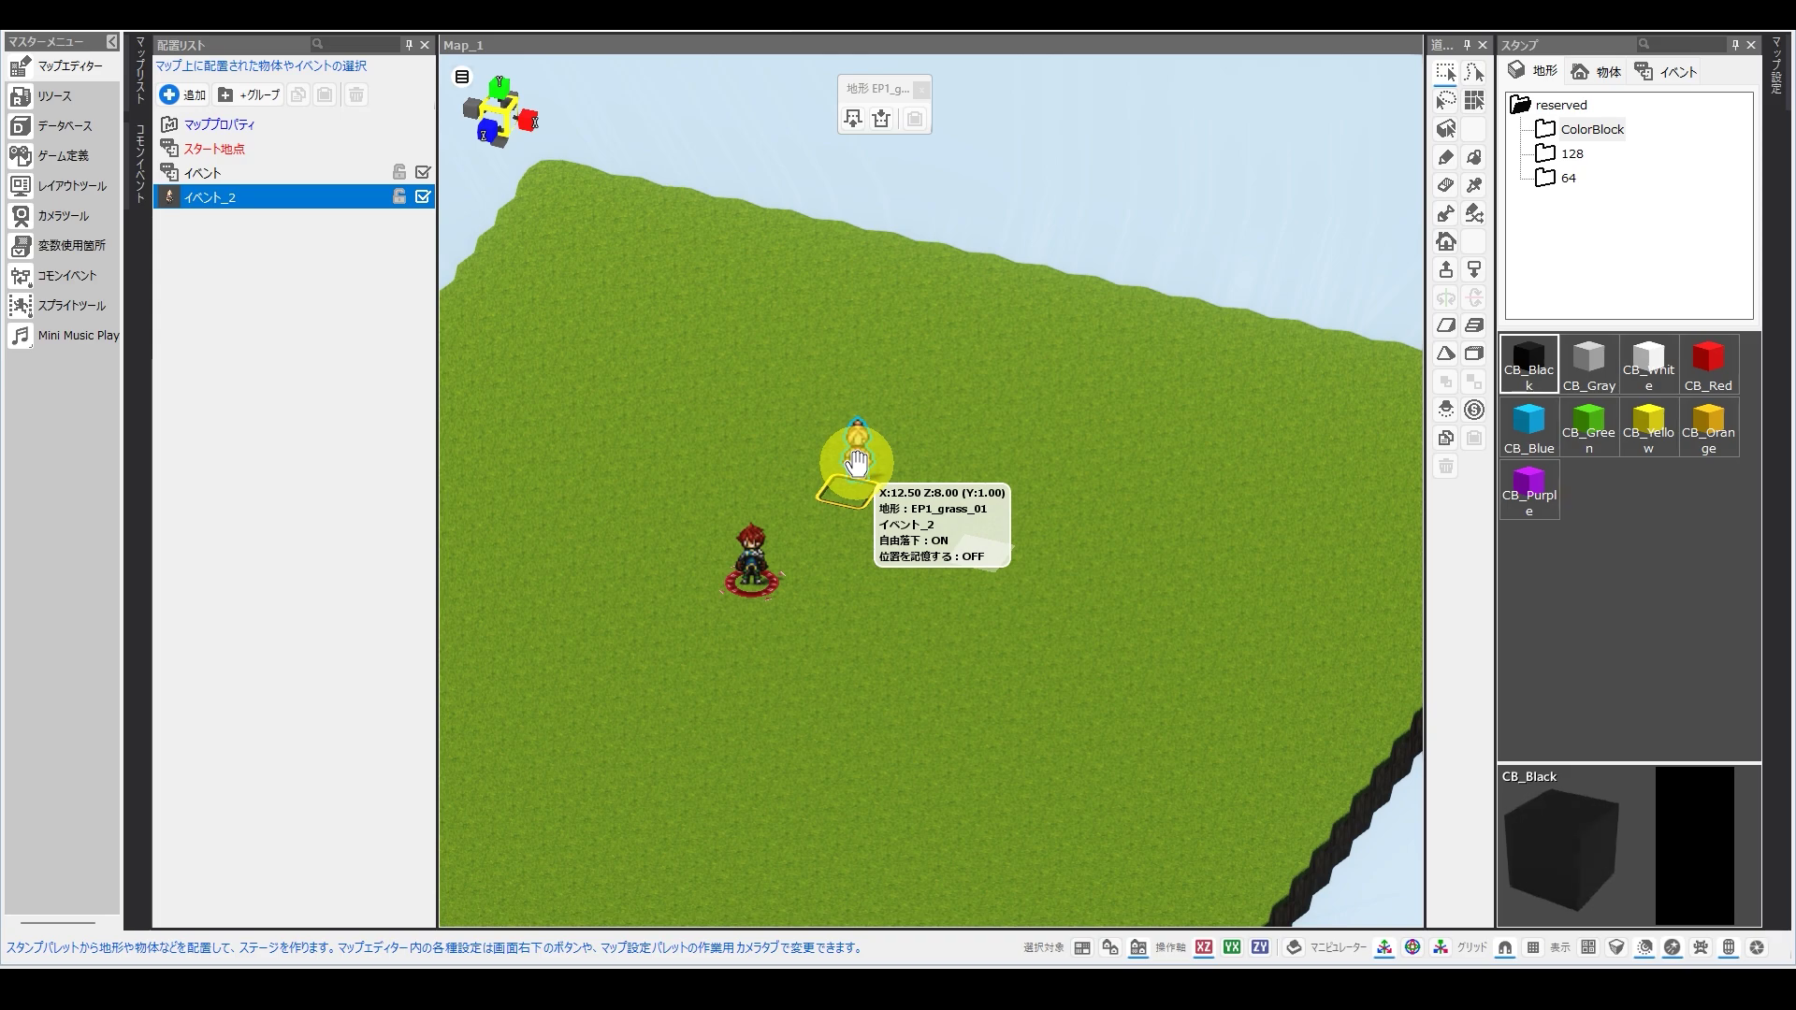
Open the NPC event イベント_2 in the event editor and assign Talkable.cs as its C# program.
double_click(856, 461)
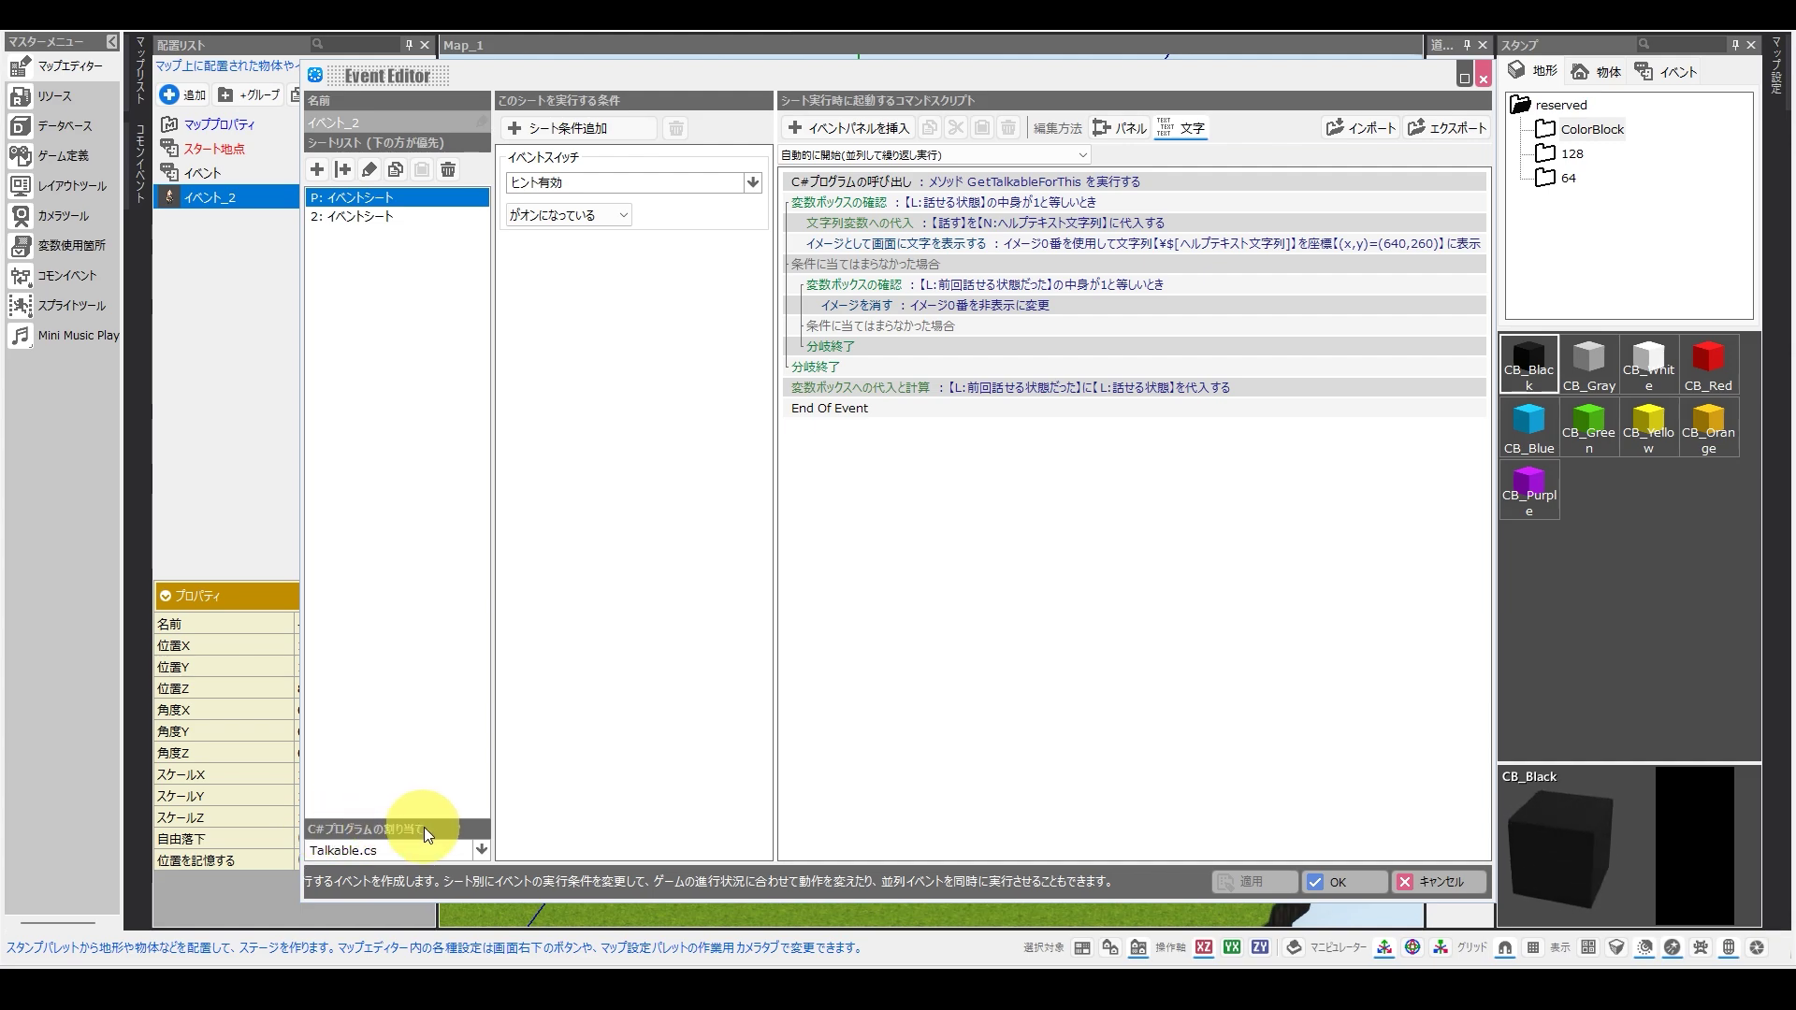
left_click(477, 846)
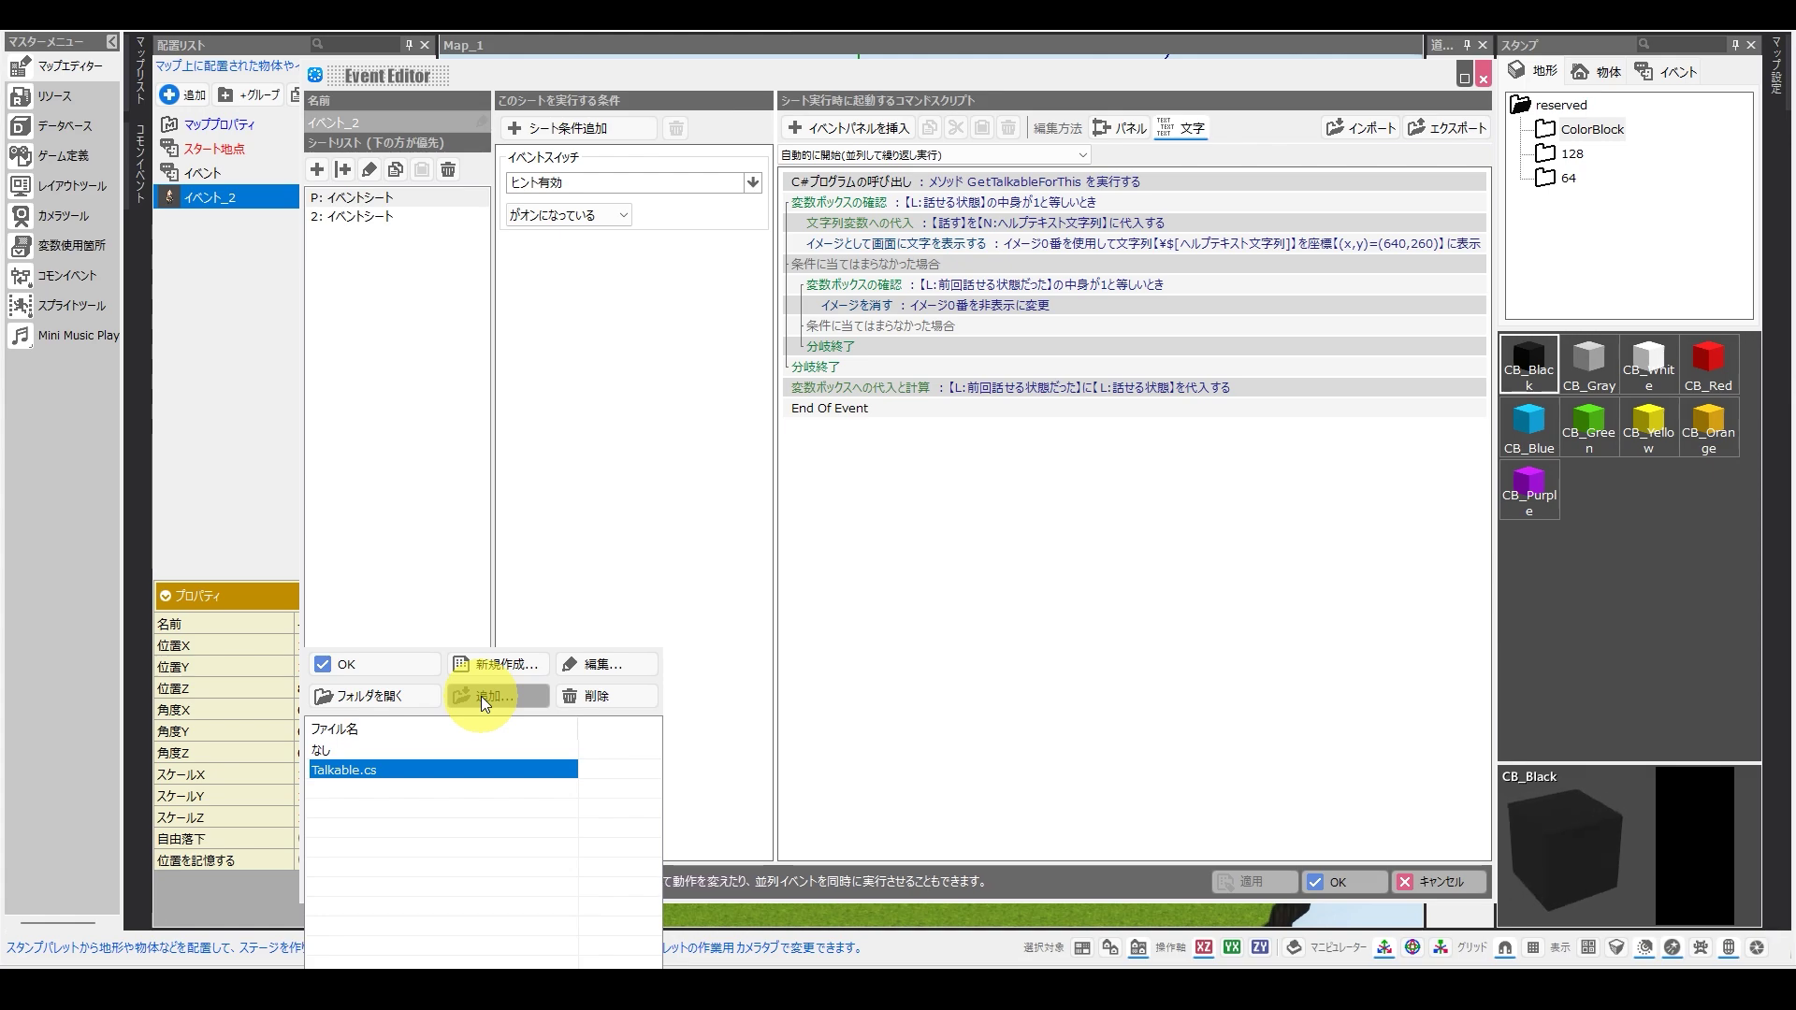
double_click(342, 769)
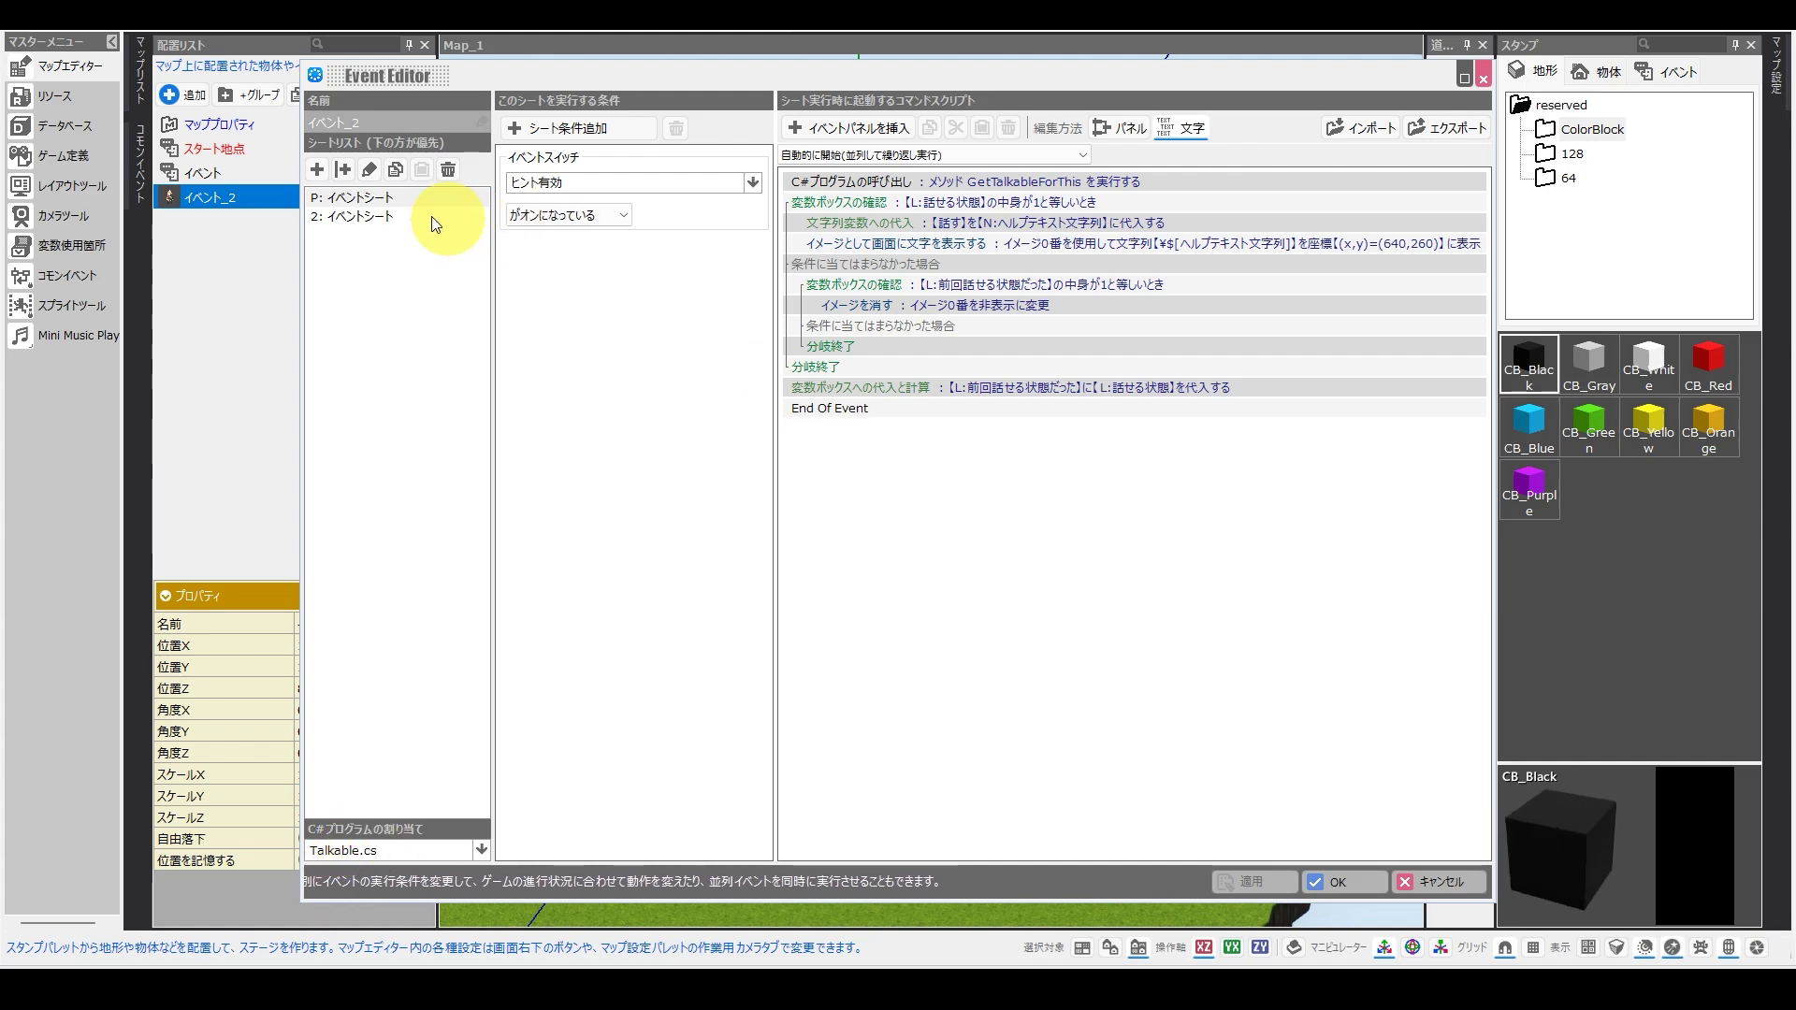
Examine the event's parallel sheet and the options available for its start trigger.
left_click(322, 198)
left_click(300, 203)
key("Return")
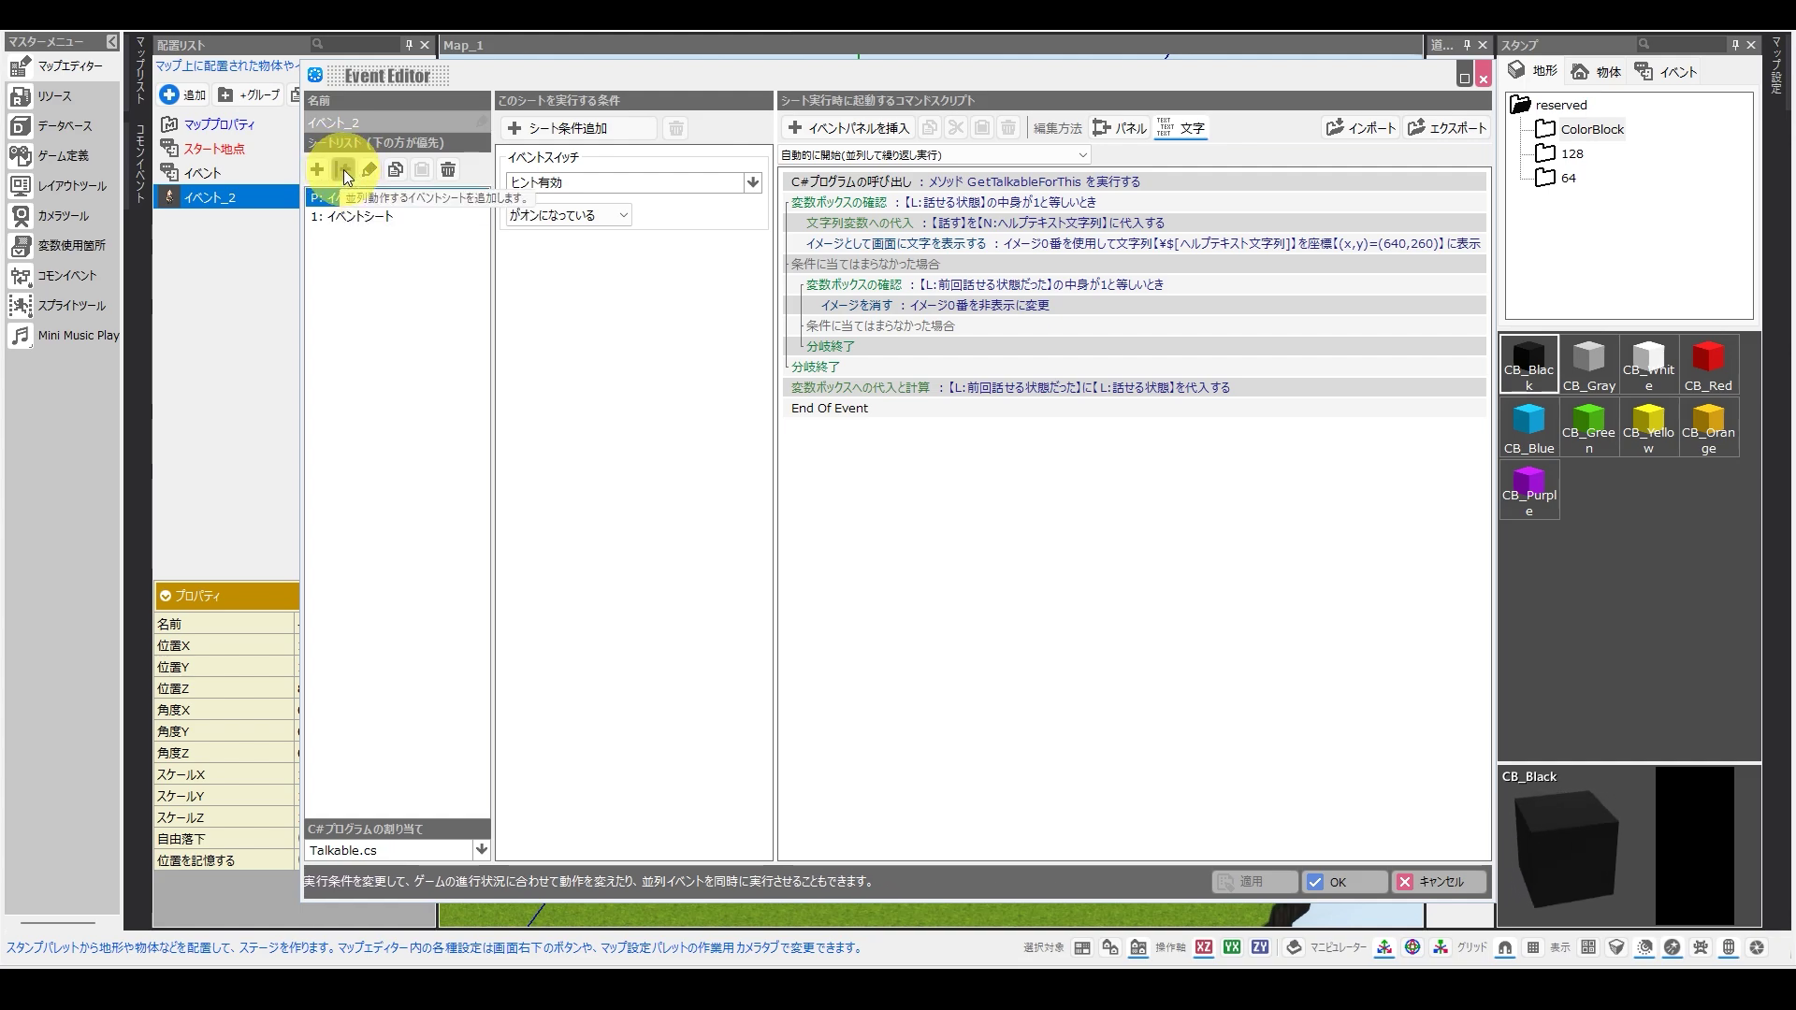
left_click(395, 169)
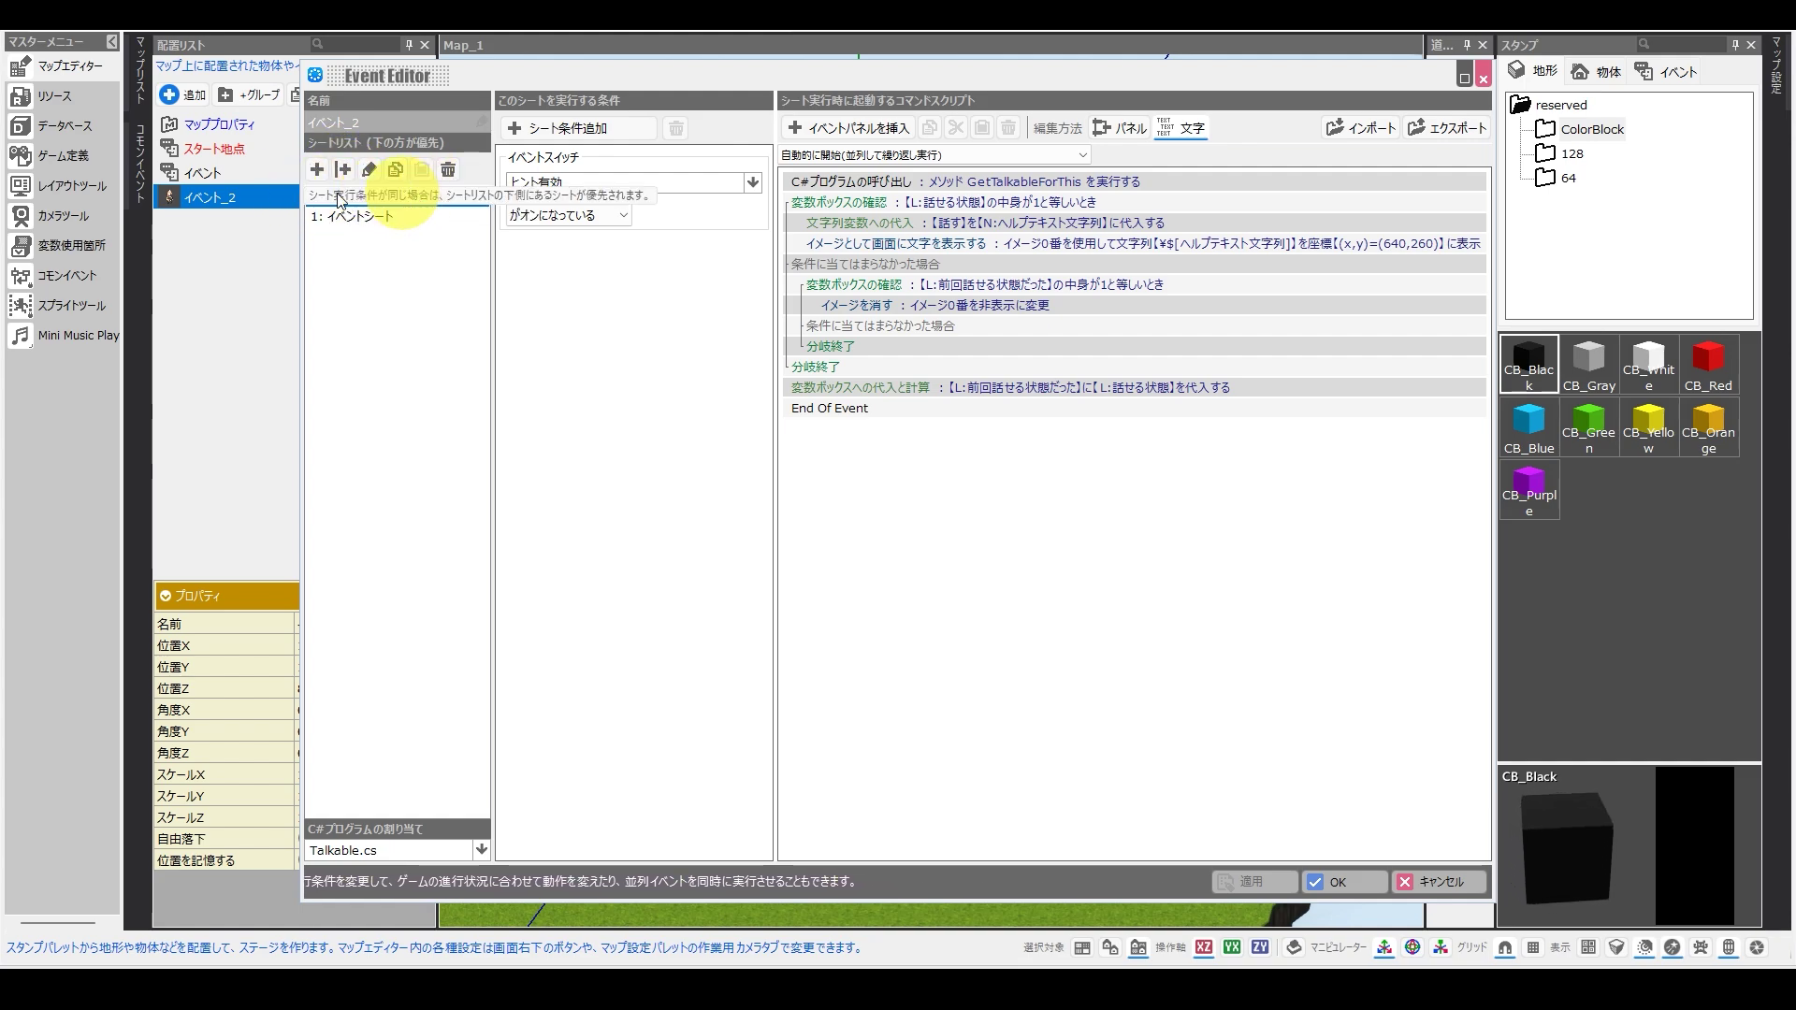
left_click(784, 157)
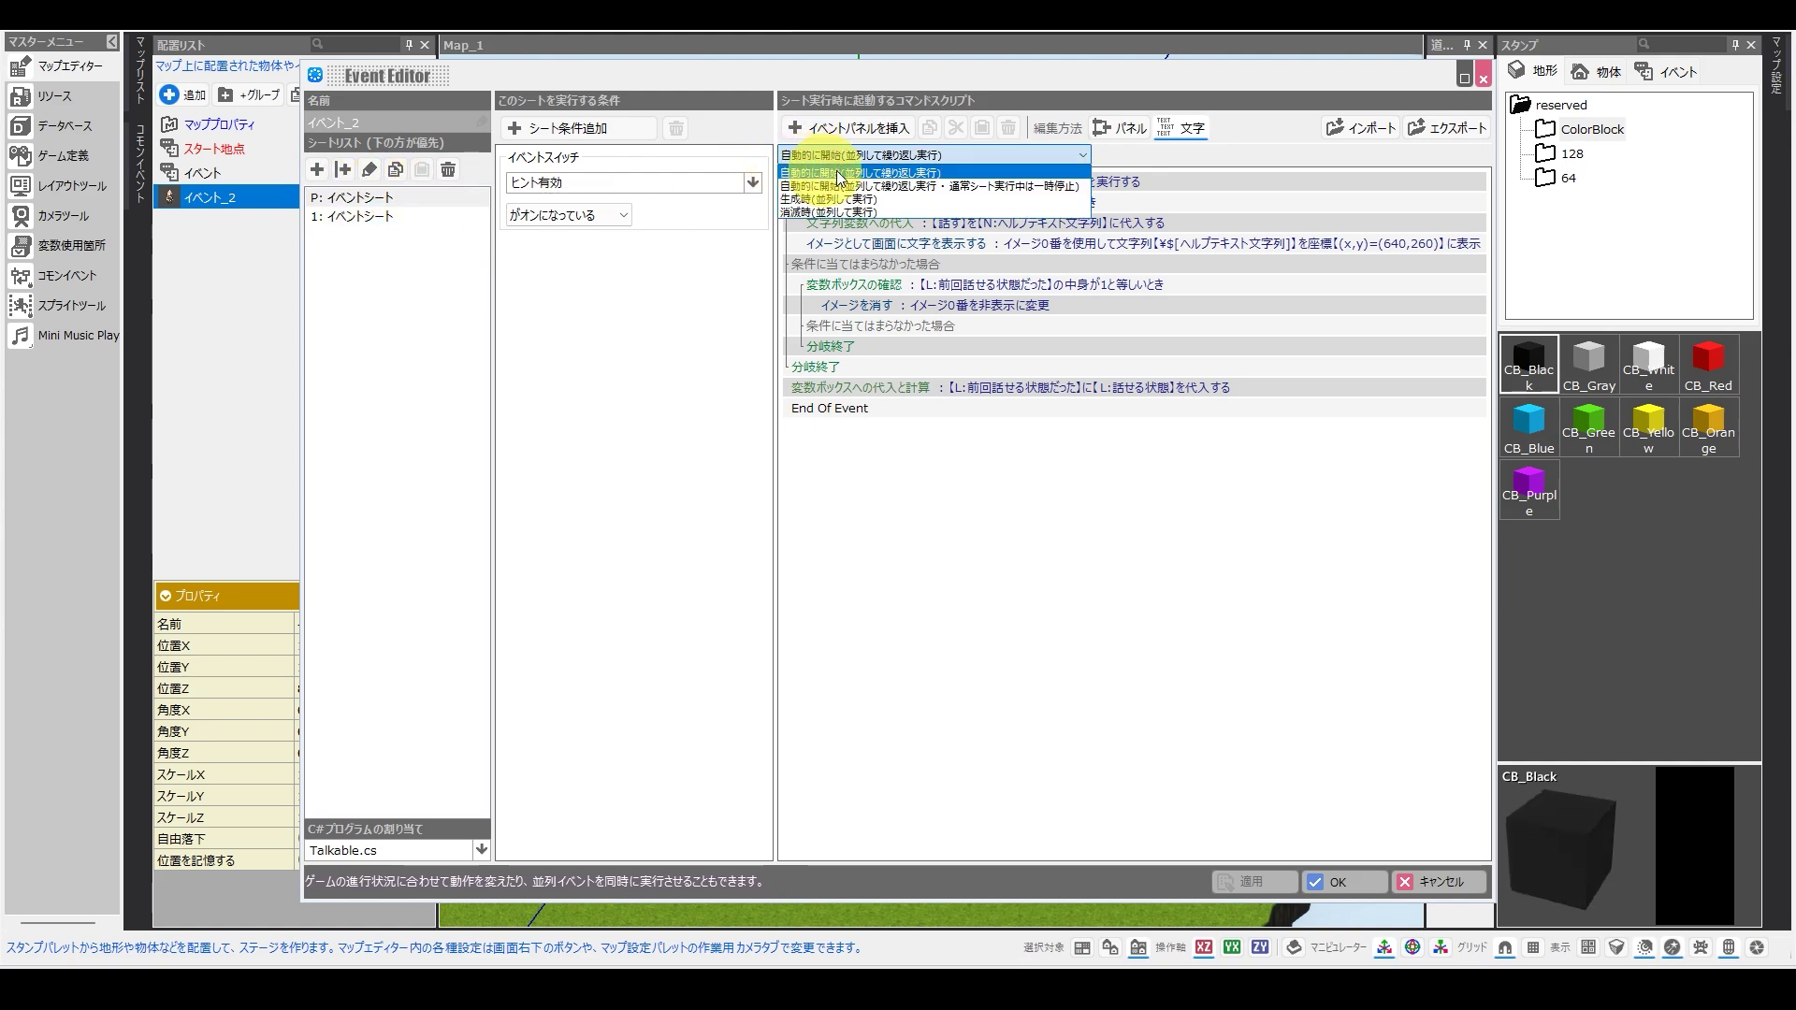
left_click(1088, 153)
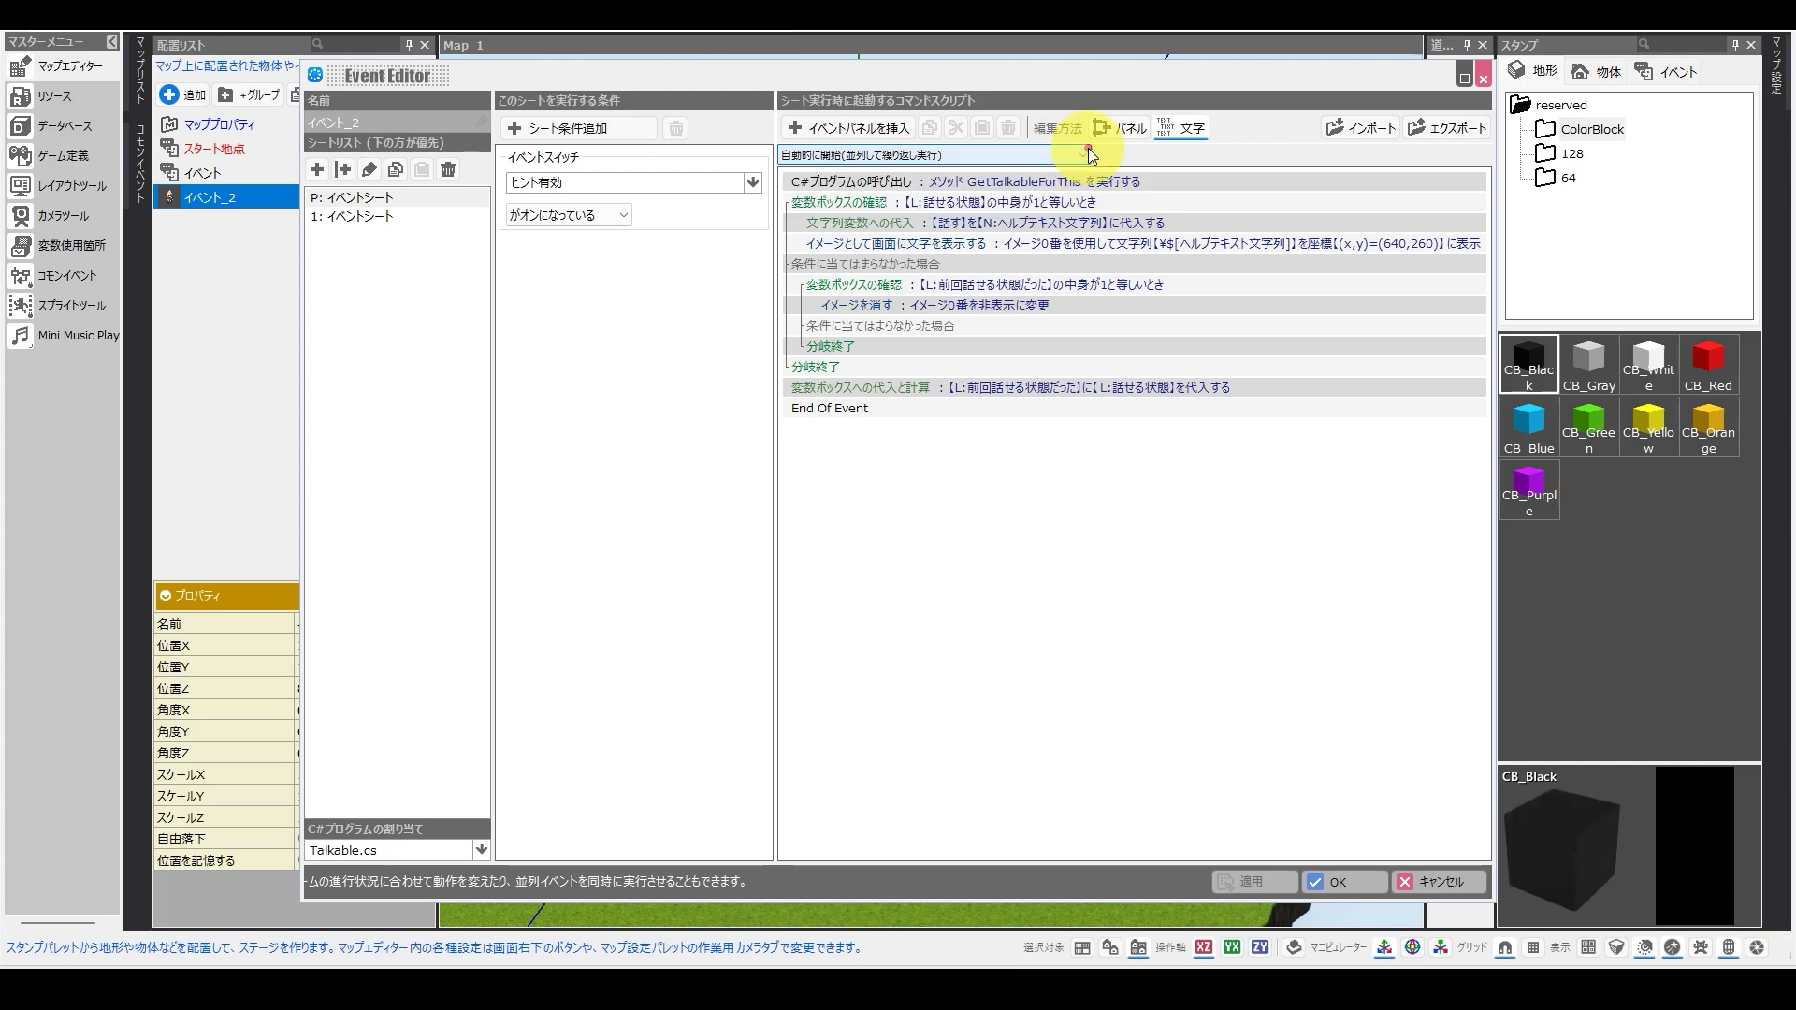
Set the C# program call to run the GetTalkableForThis method and store its result in the local variable 話せる状態.
left_click(982, 181)
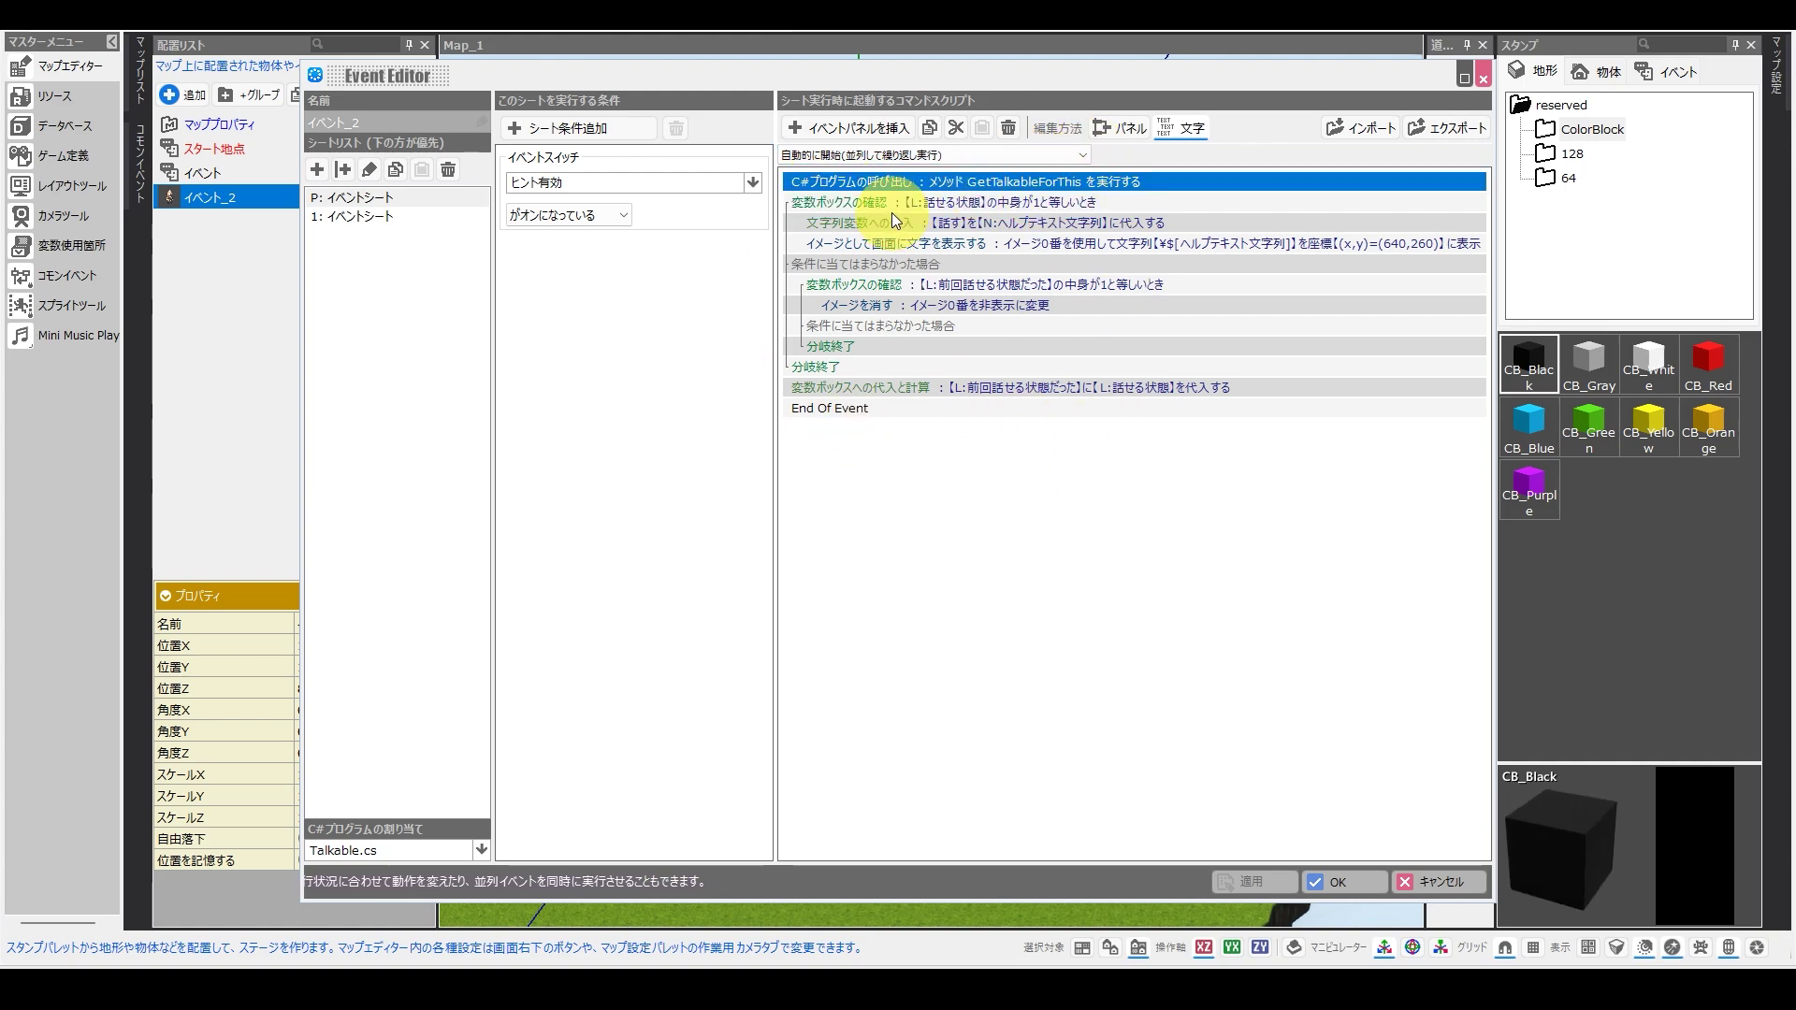
double_click(829, 180)
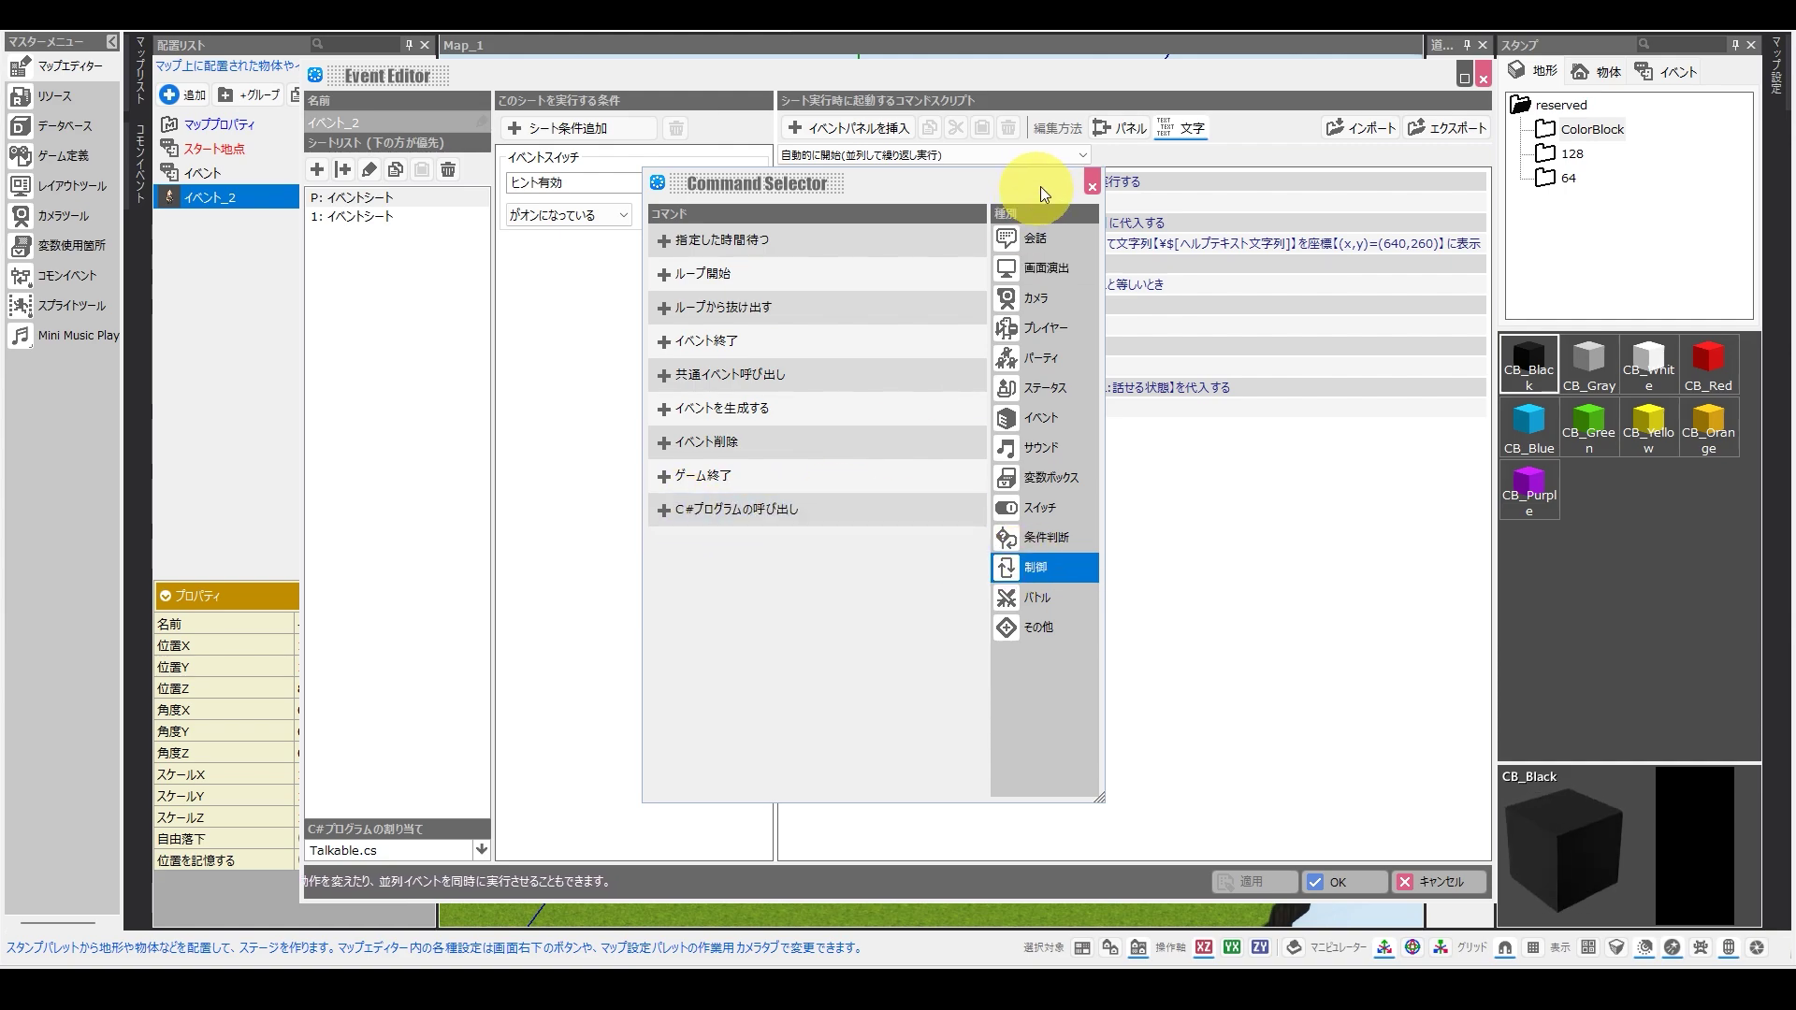
left_click(1094, 183)
double_click(958, 184)
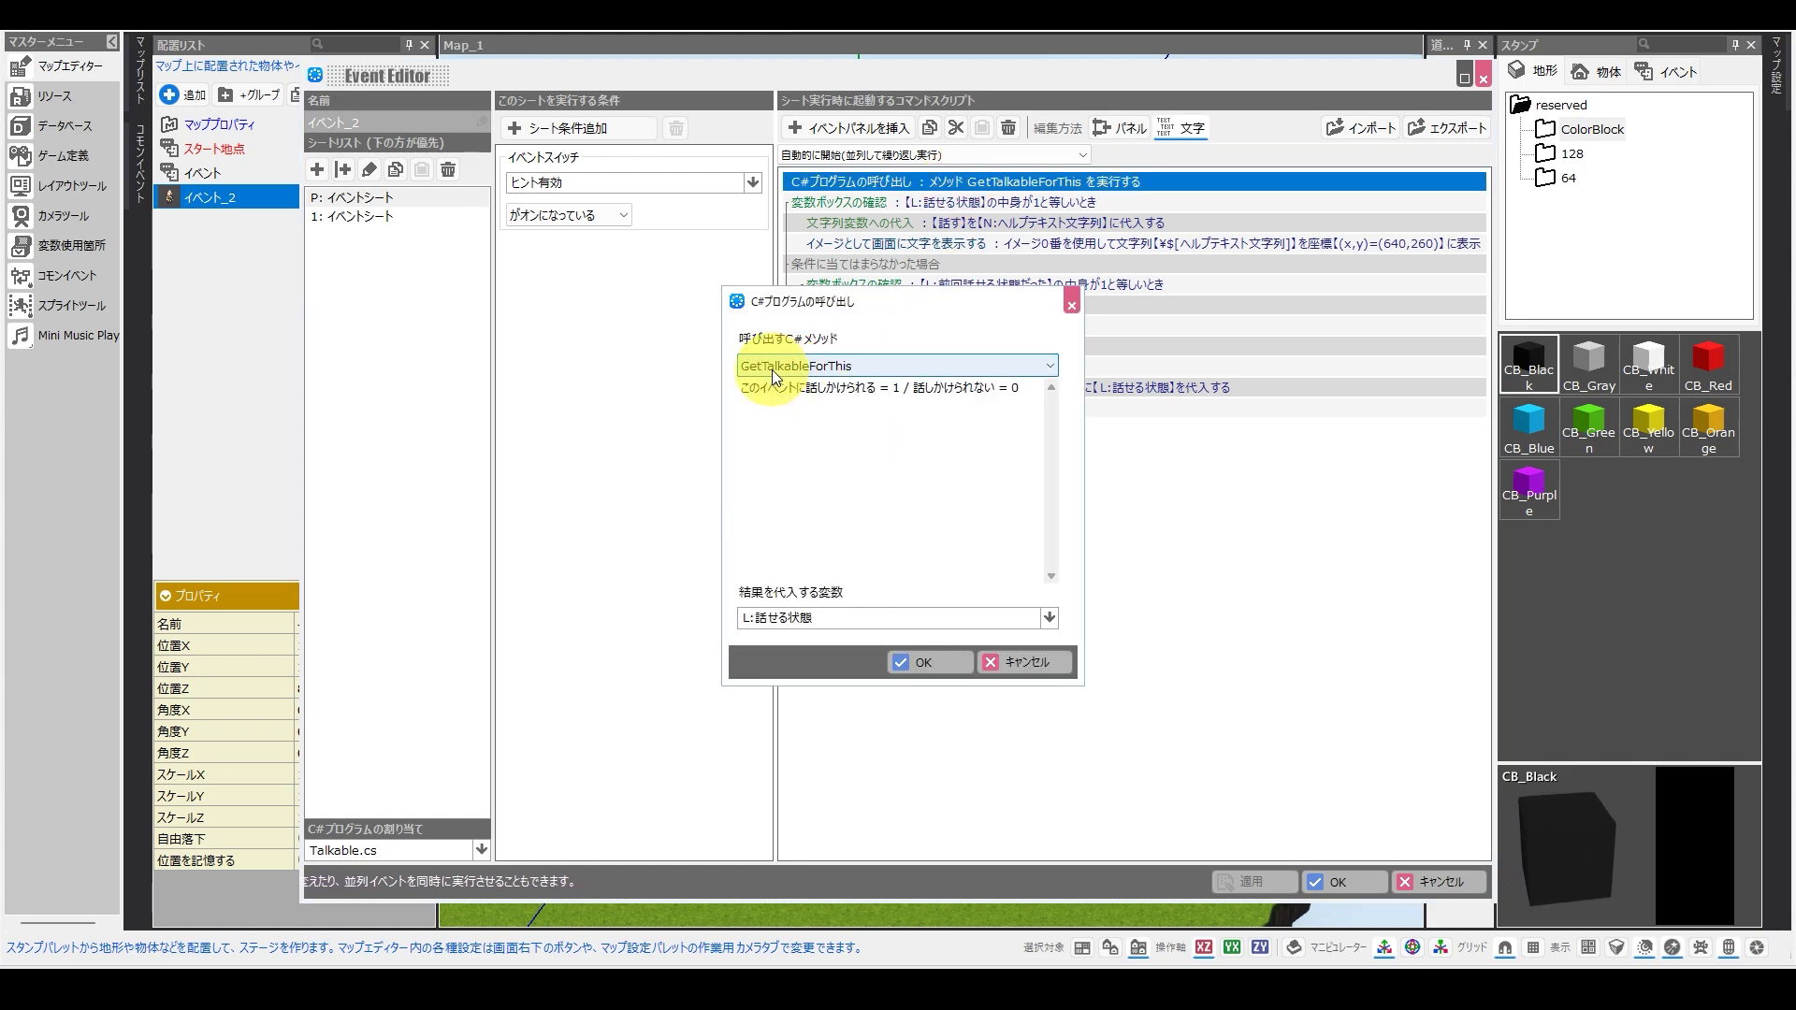
left_click(777, 364)
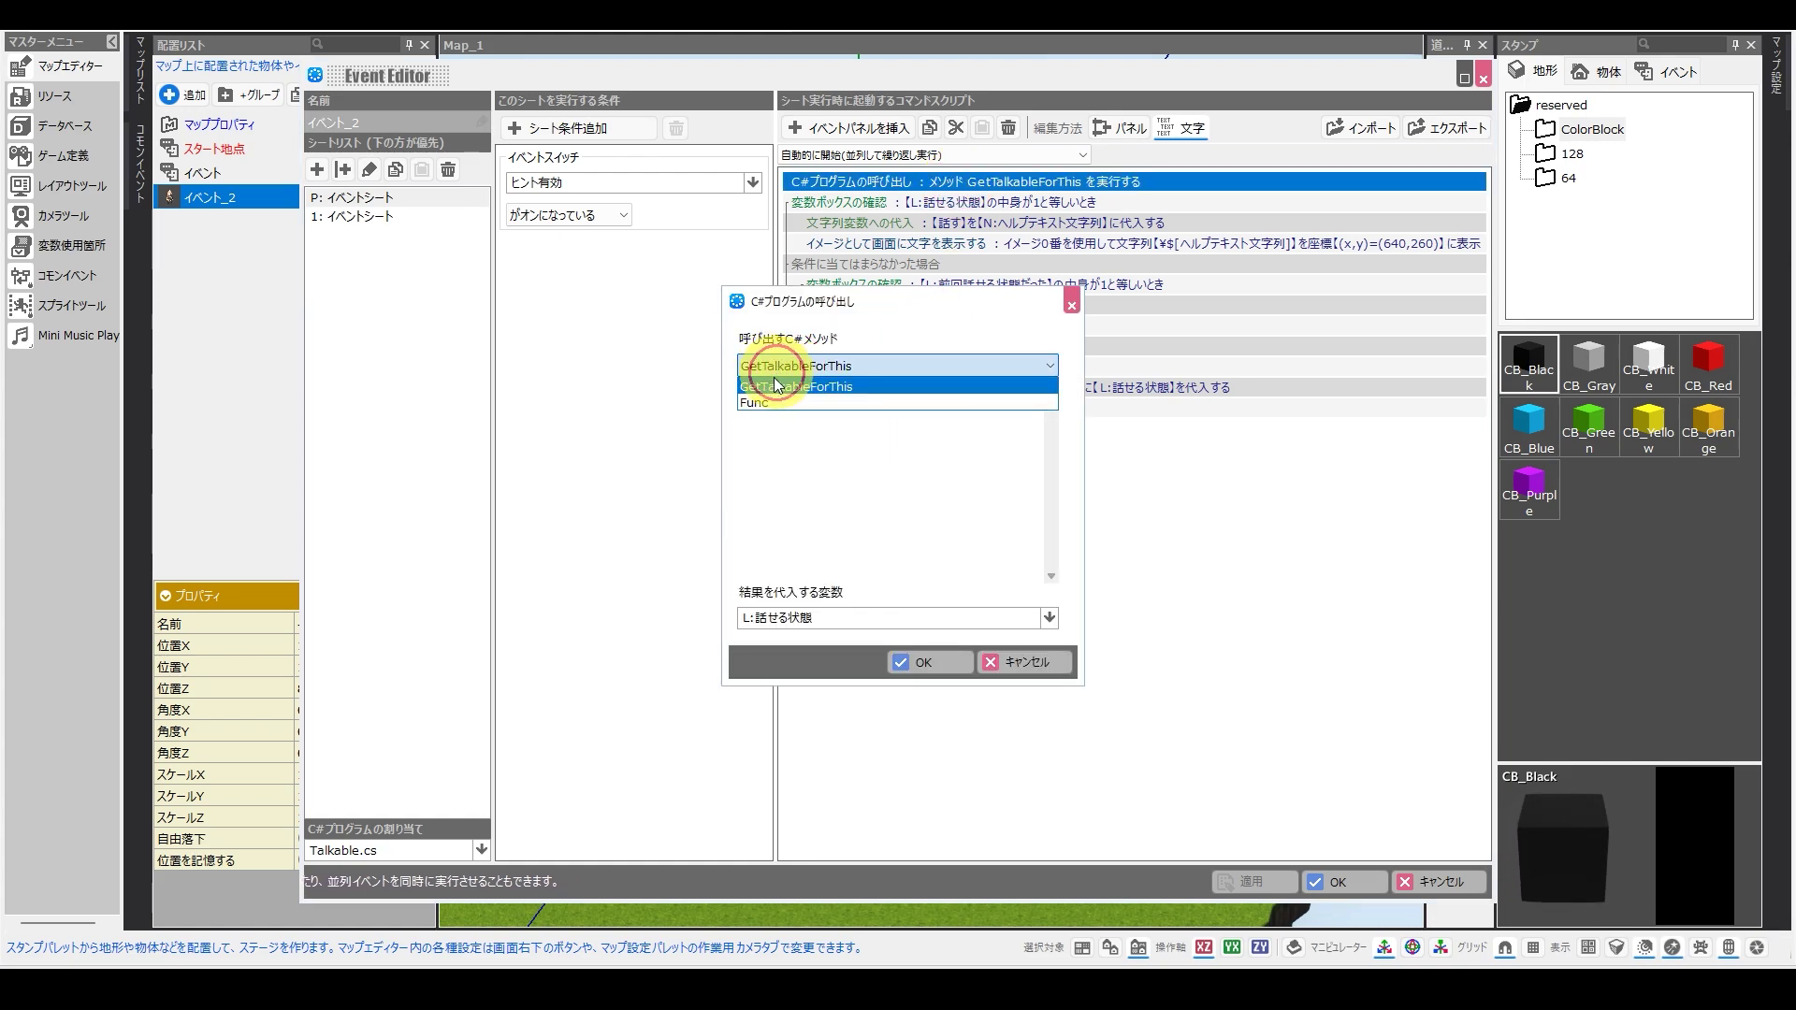
left_click(746, 385)
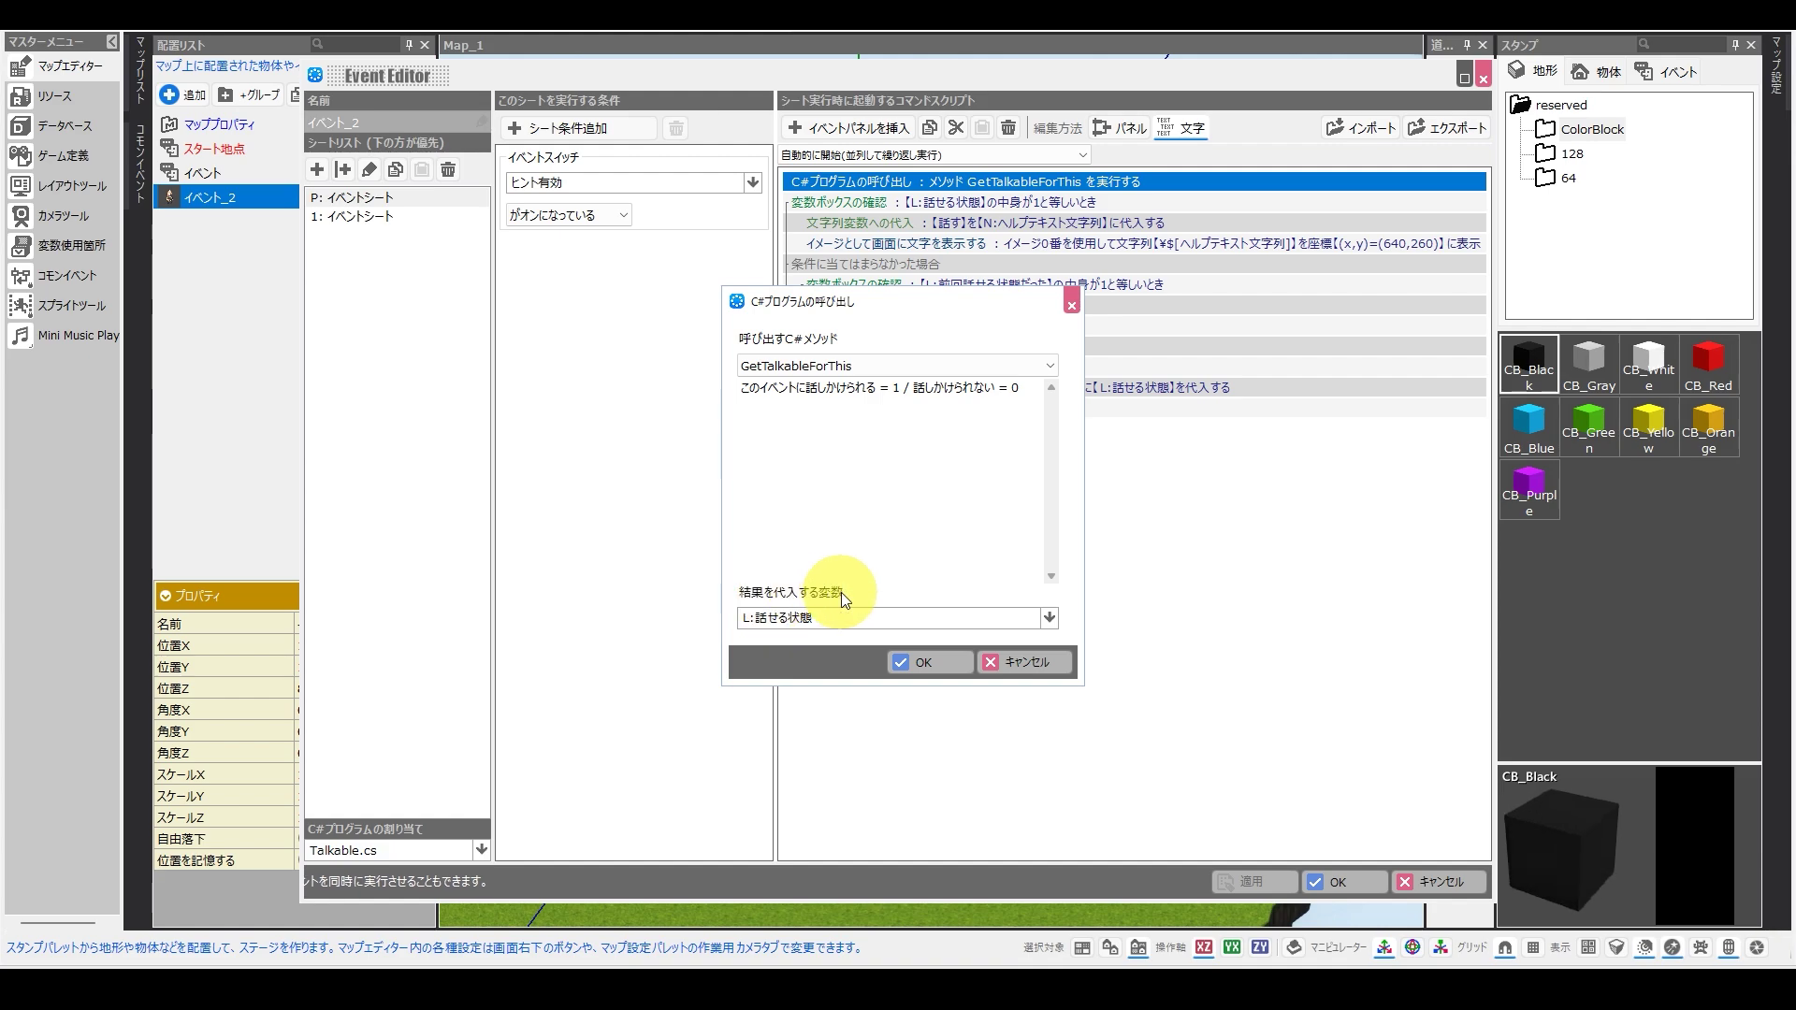
left_click(784, 619)
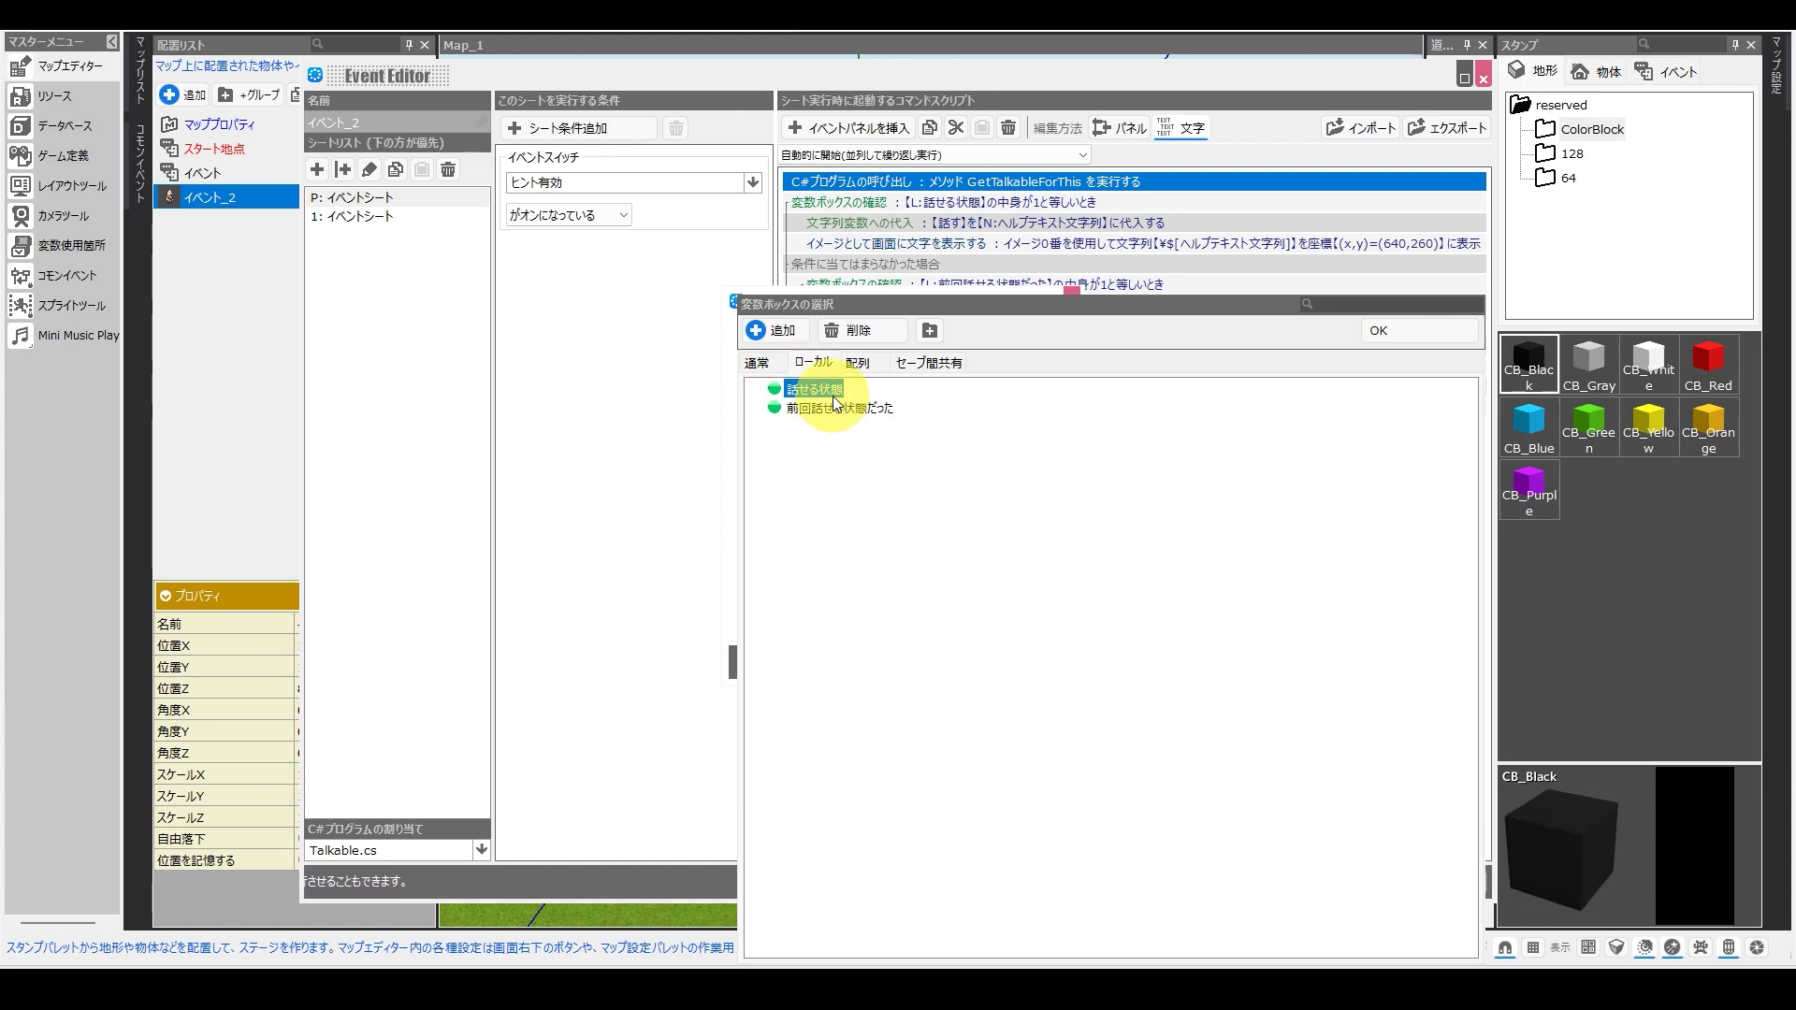
left_click(1377, 331)
left_click(922, 663)
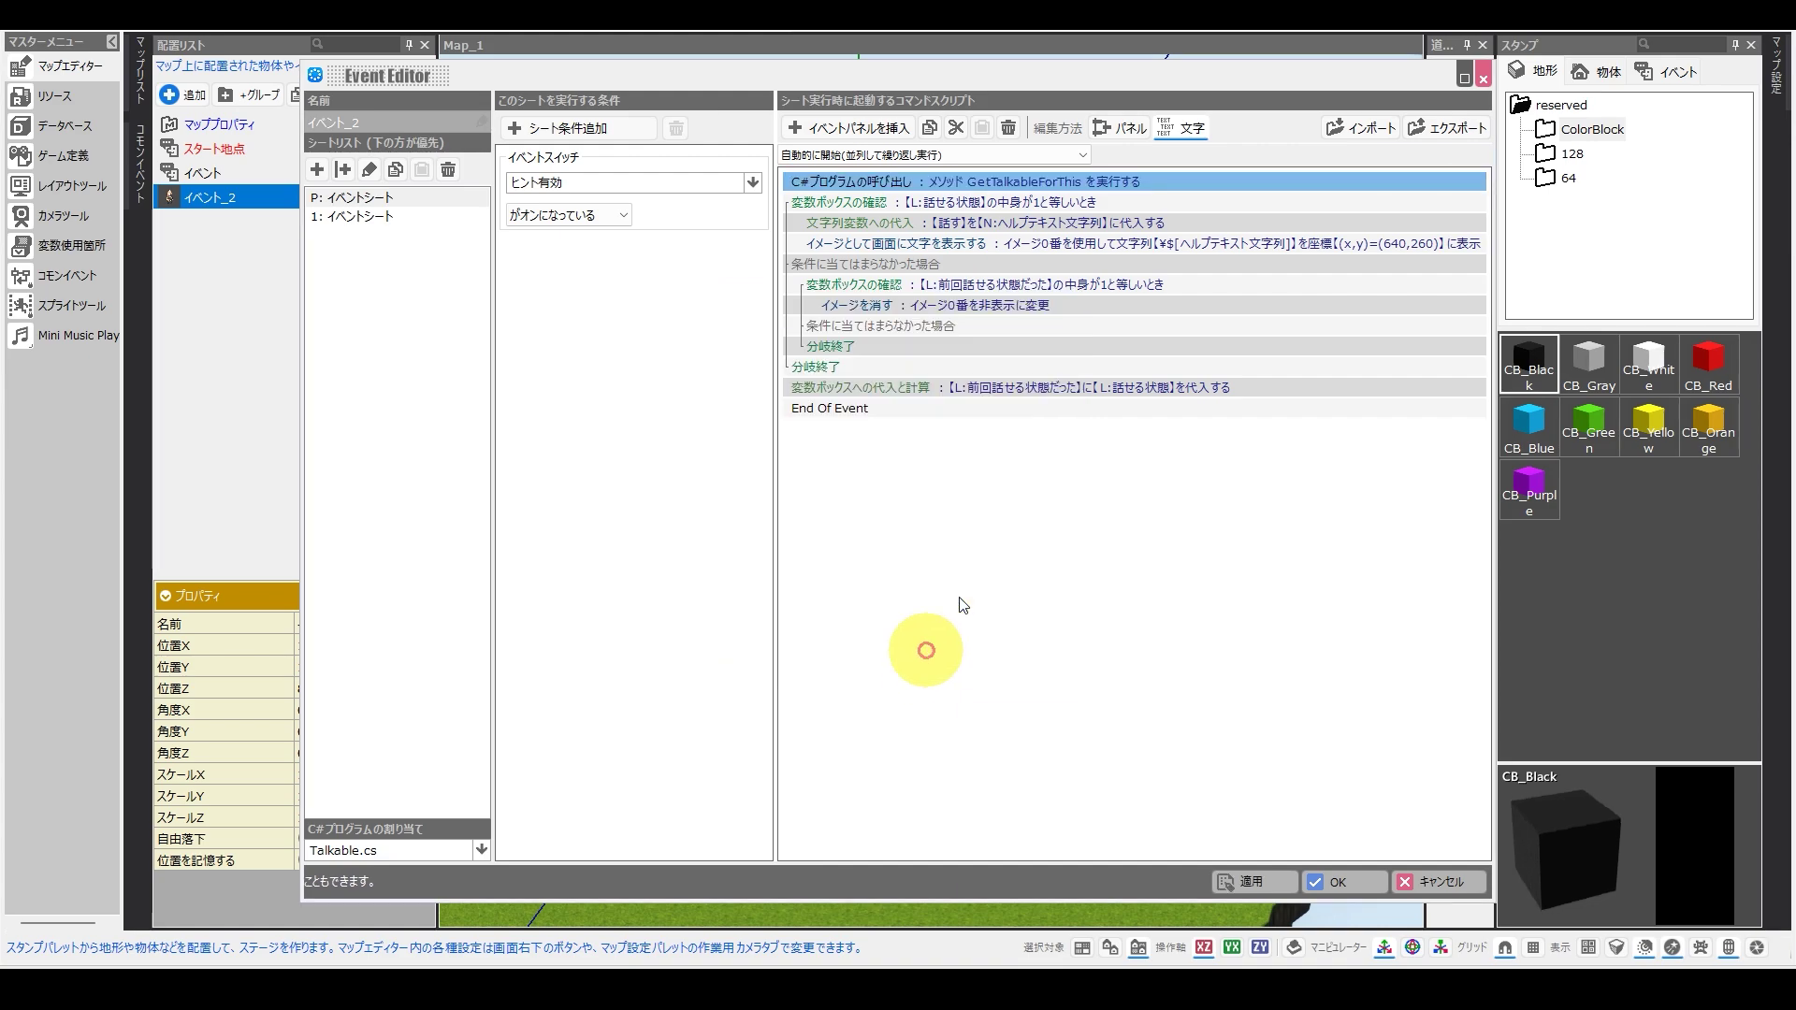
Review the variable check on 話せる状態 and the return-value description of the GetTalkableForThis call.
double_click(861, 203)
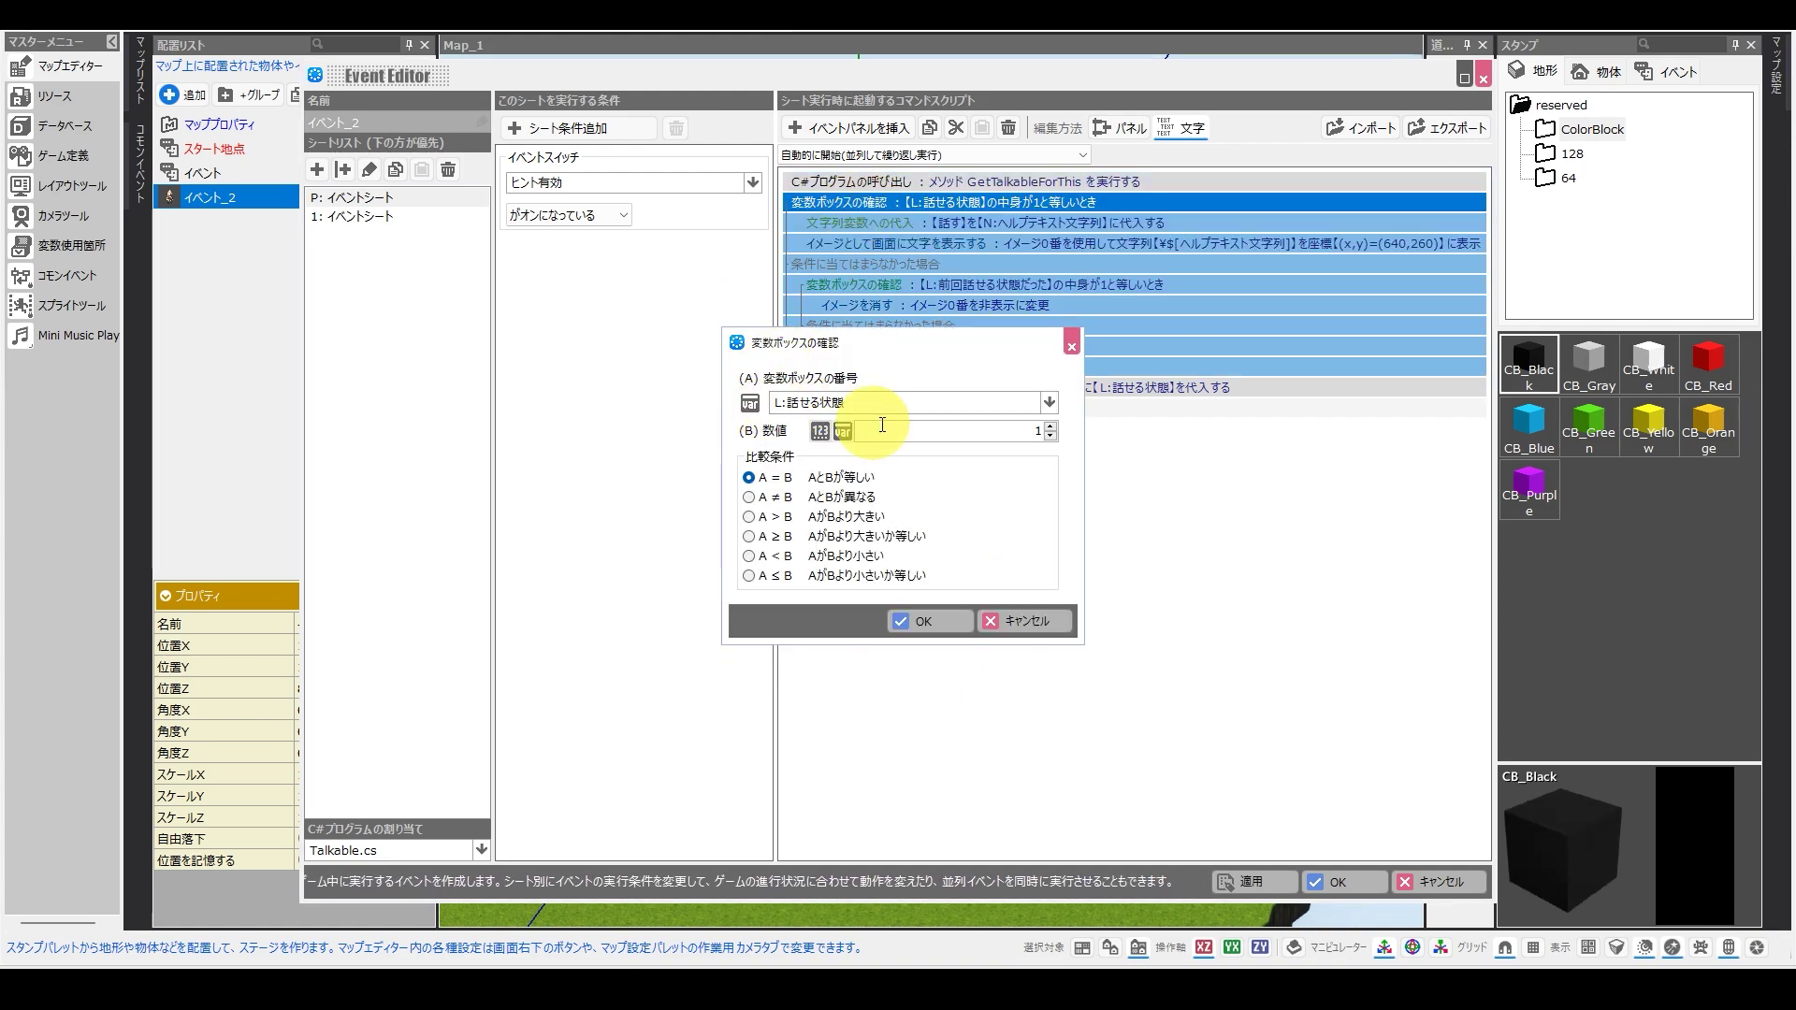
left_click(924, 617)
double_click(1025, 185)
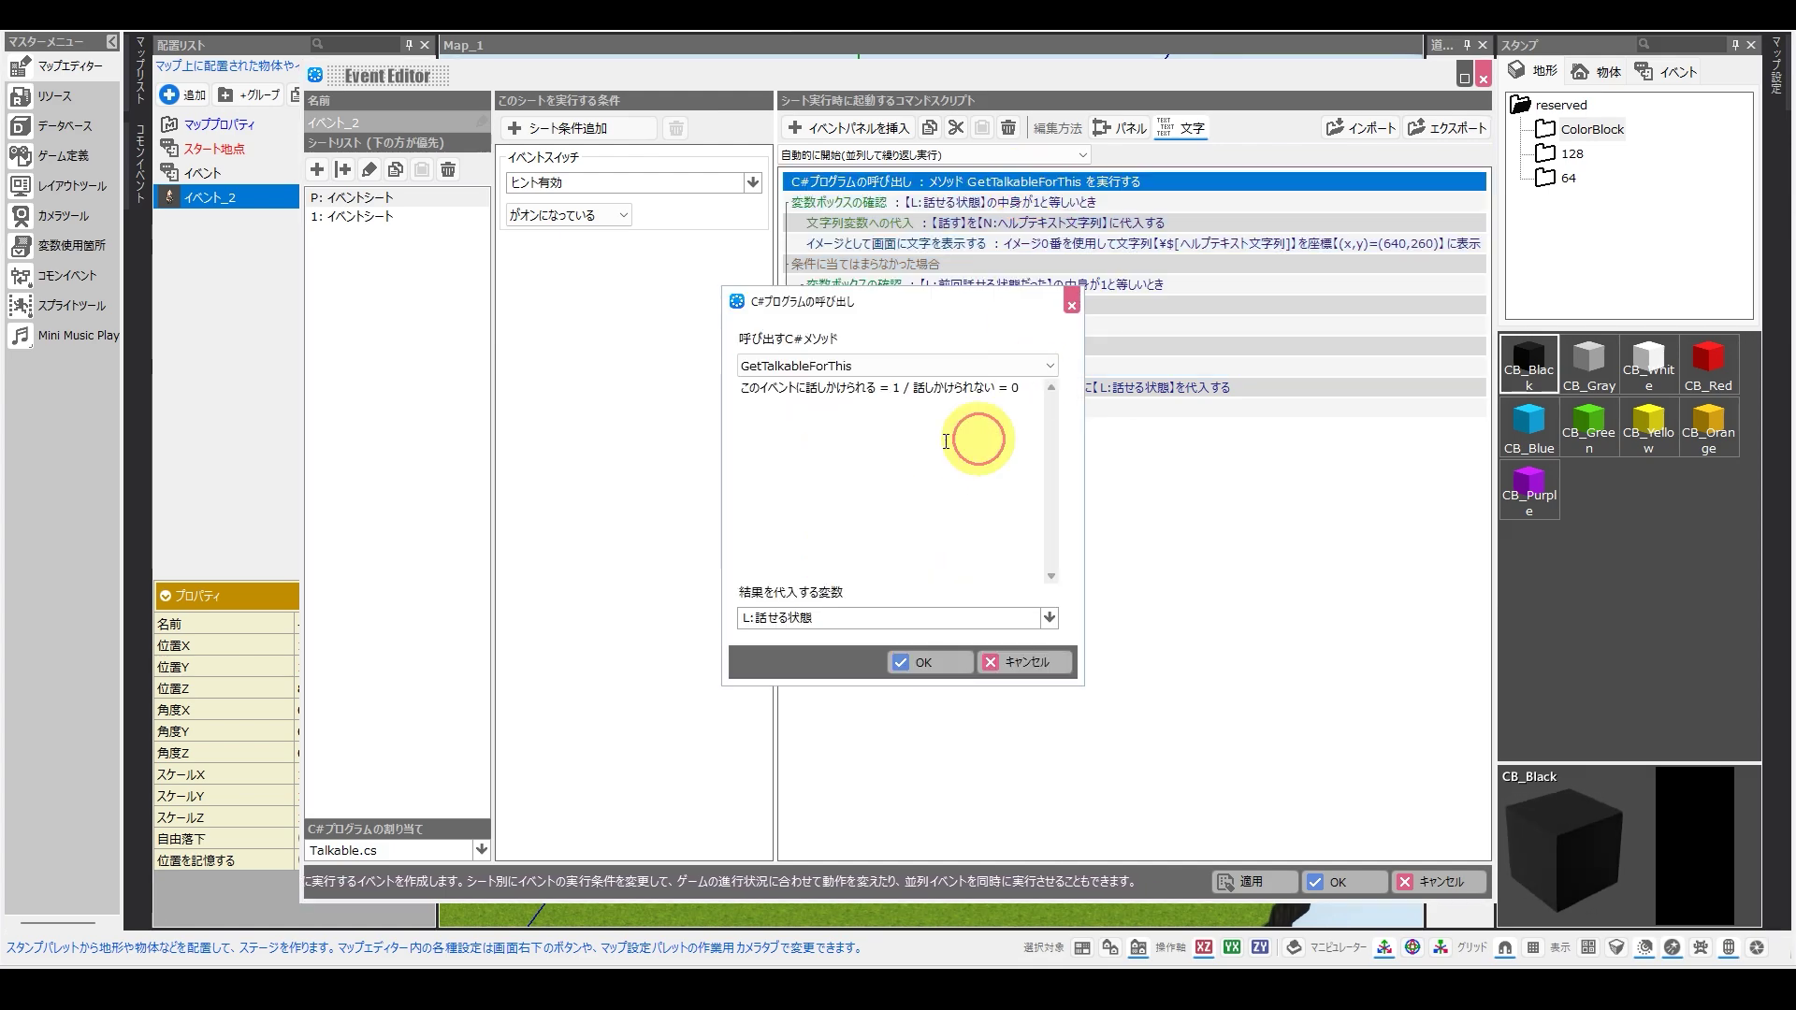
left_click_drag(743, 390, 903, 391)
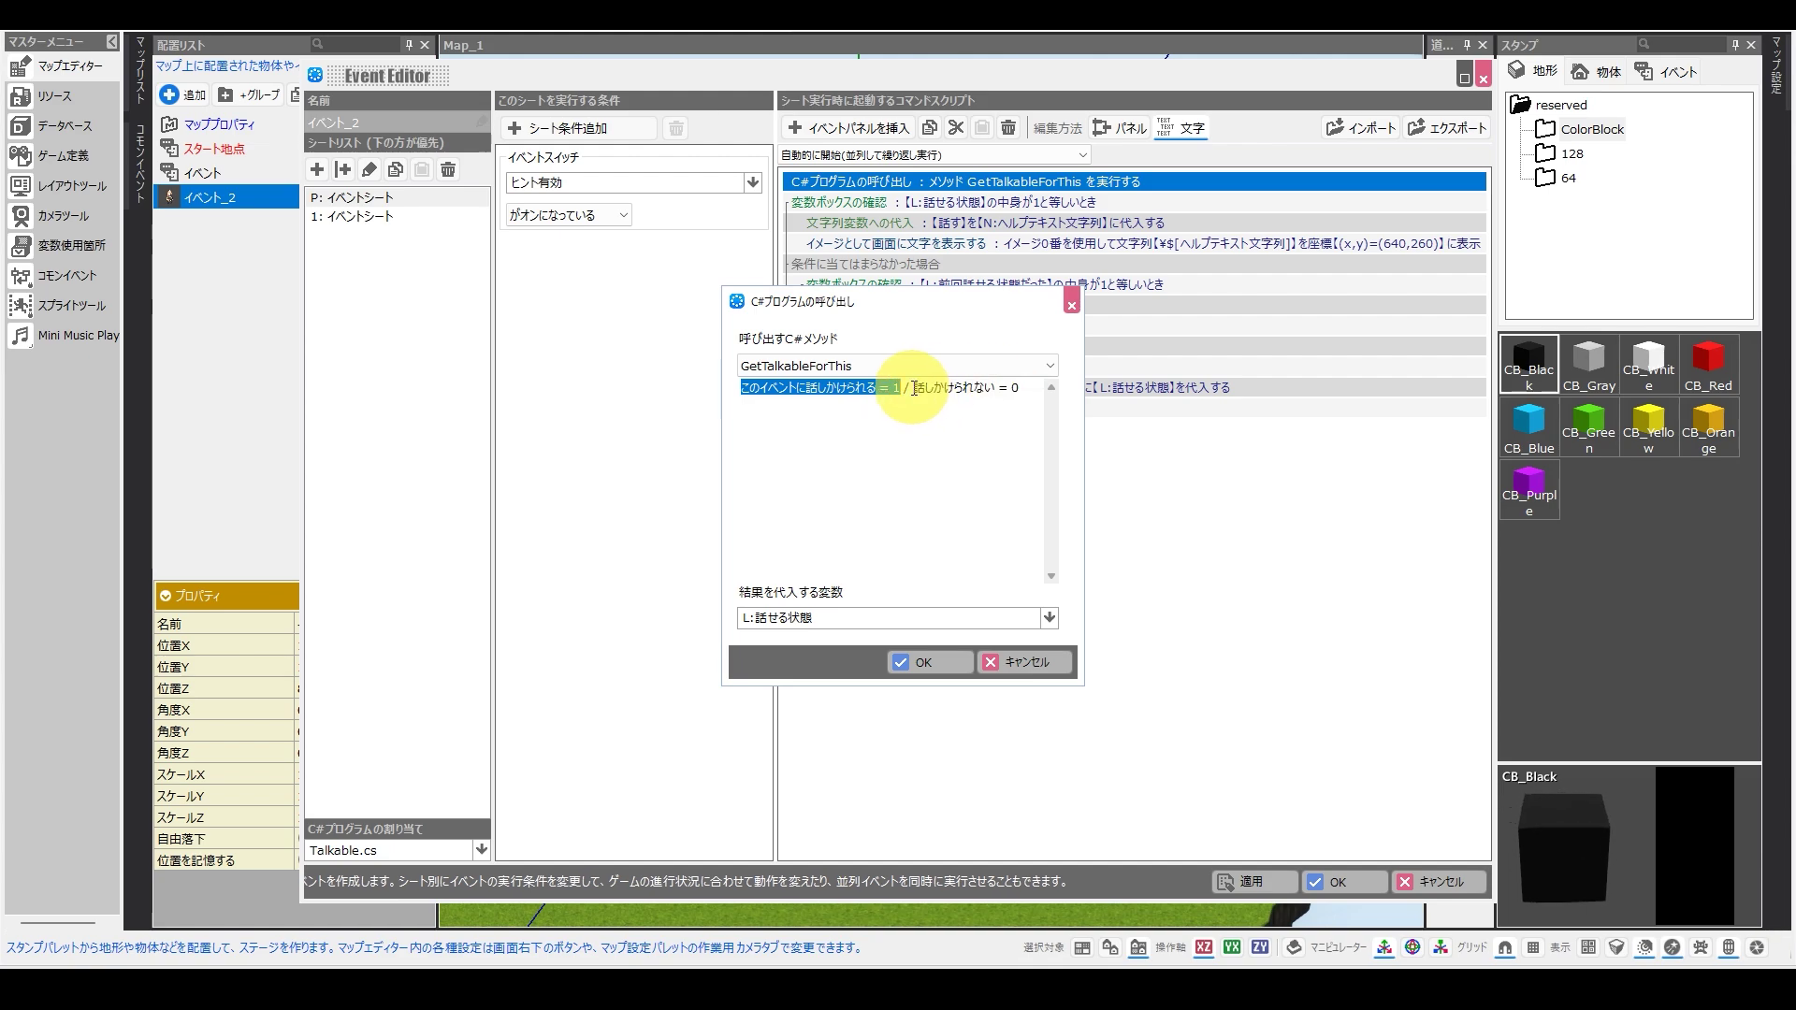
left_click(991, 661)
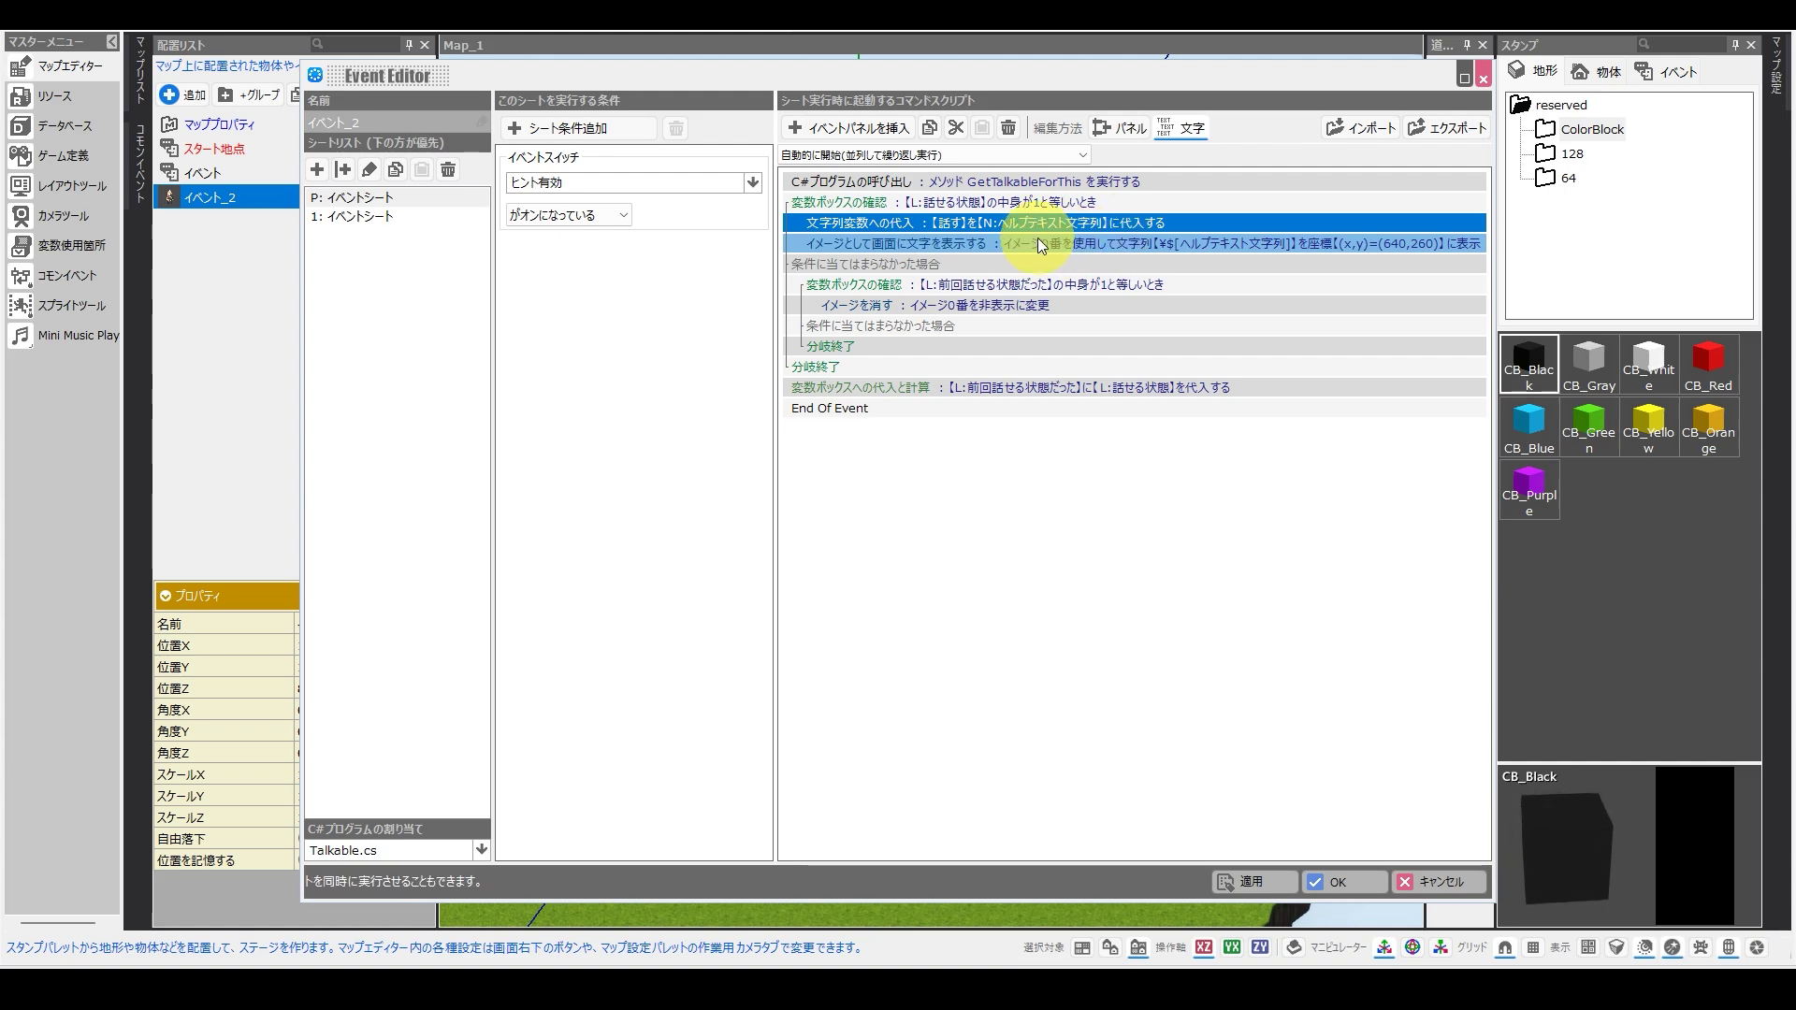
Set the string assignment command to overwrite the variable ヘルプテキスト文字列 with the text 話す.
left_click(964, 225)
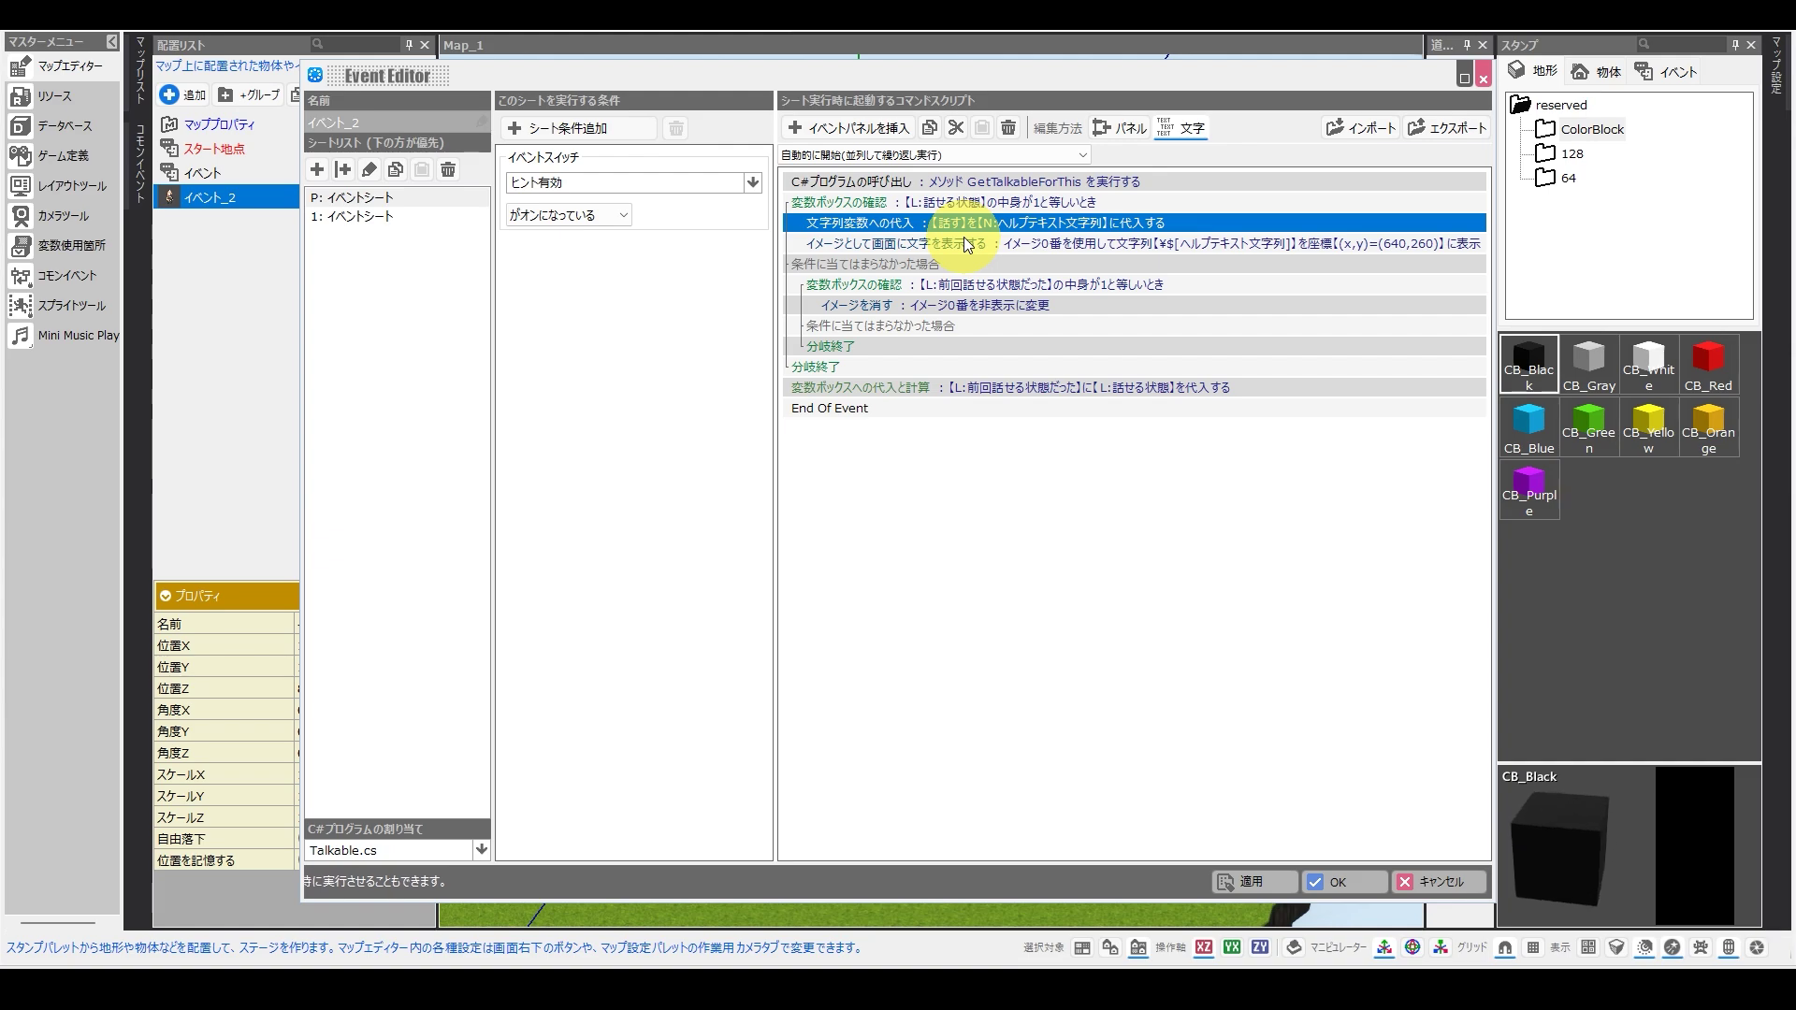
double_click(829, 228)
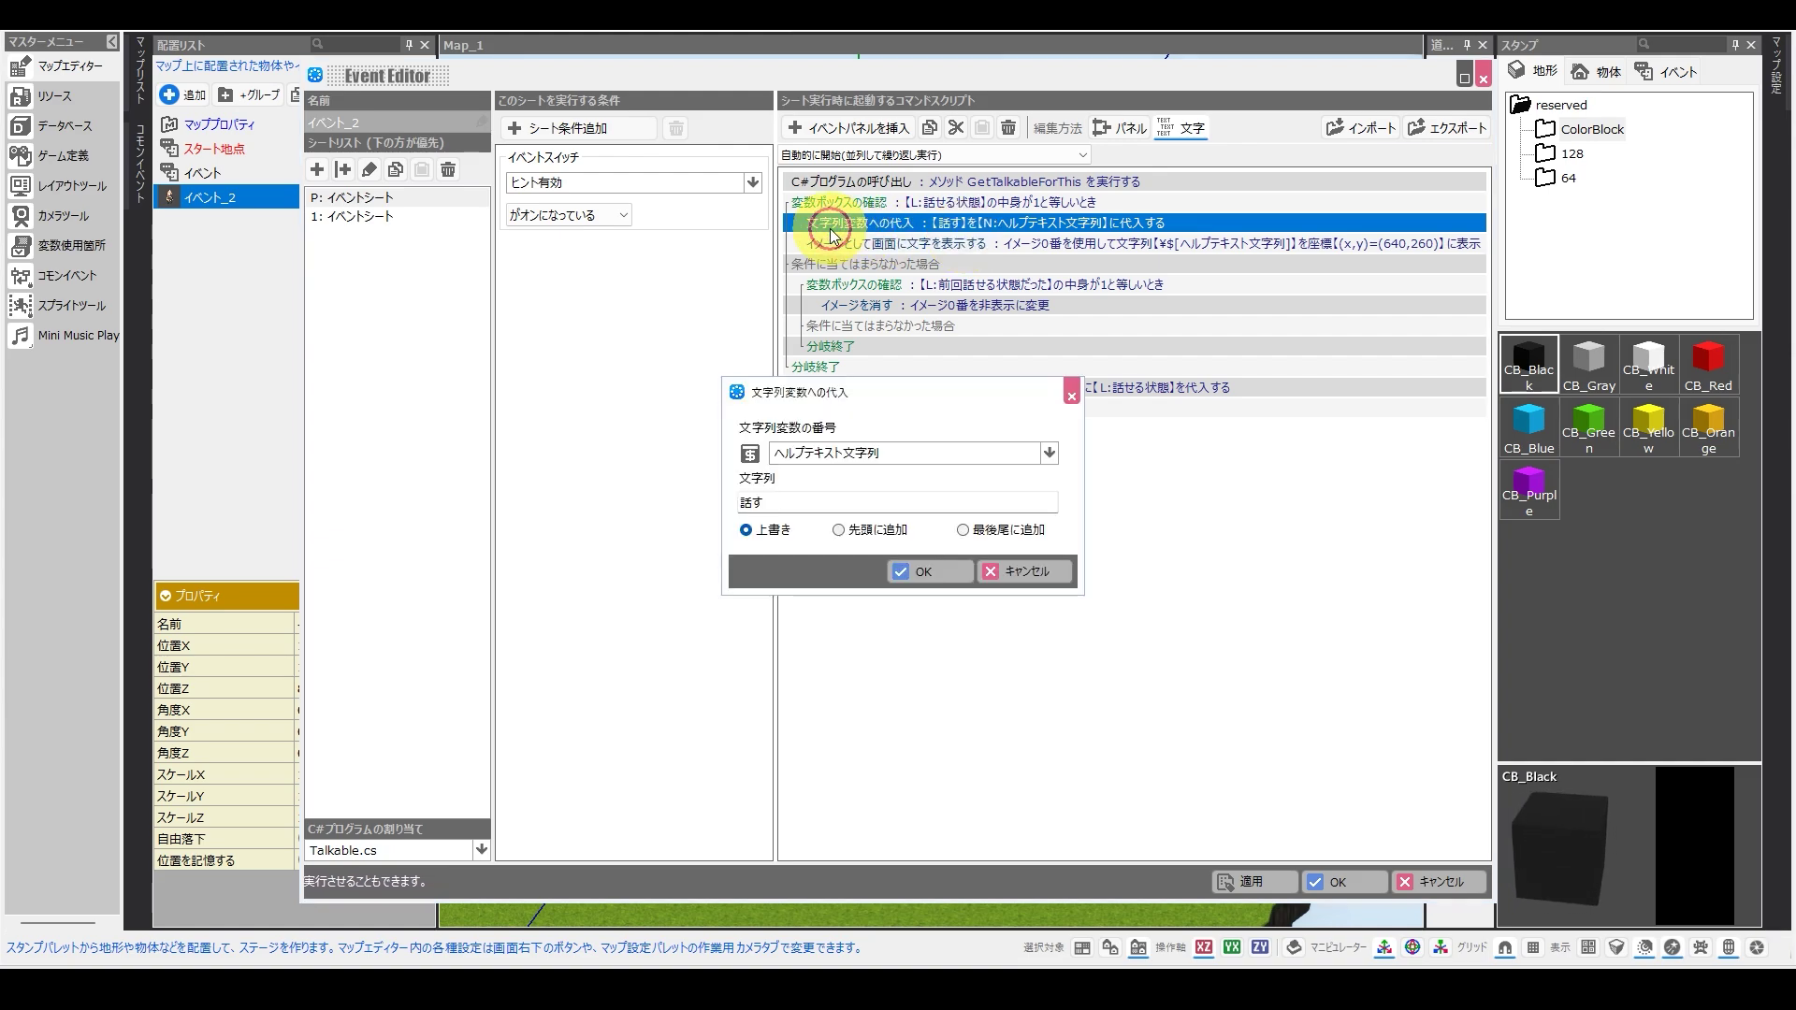
left_click(817, 456)
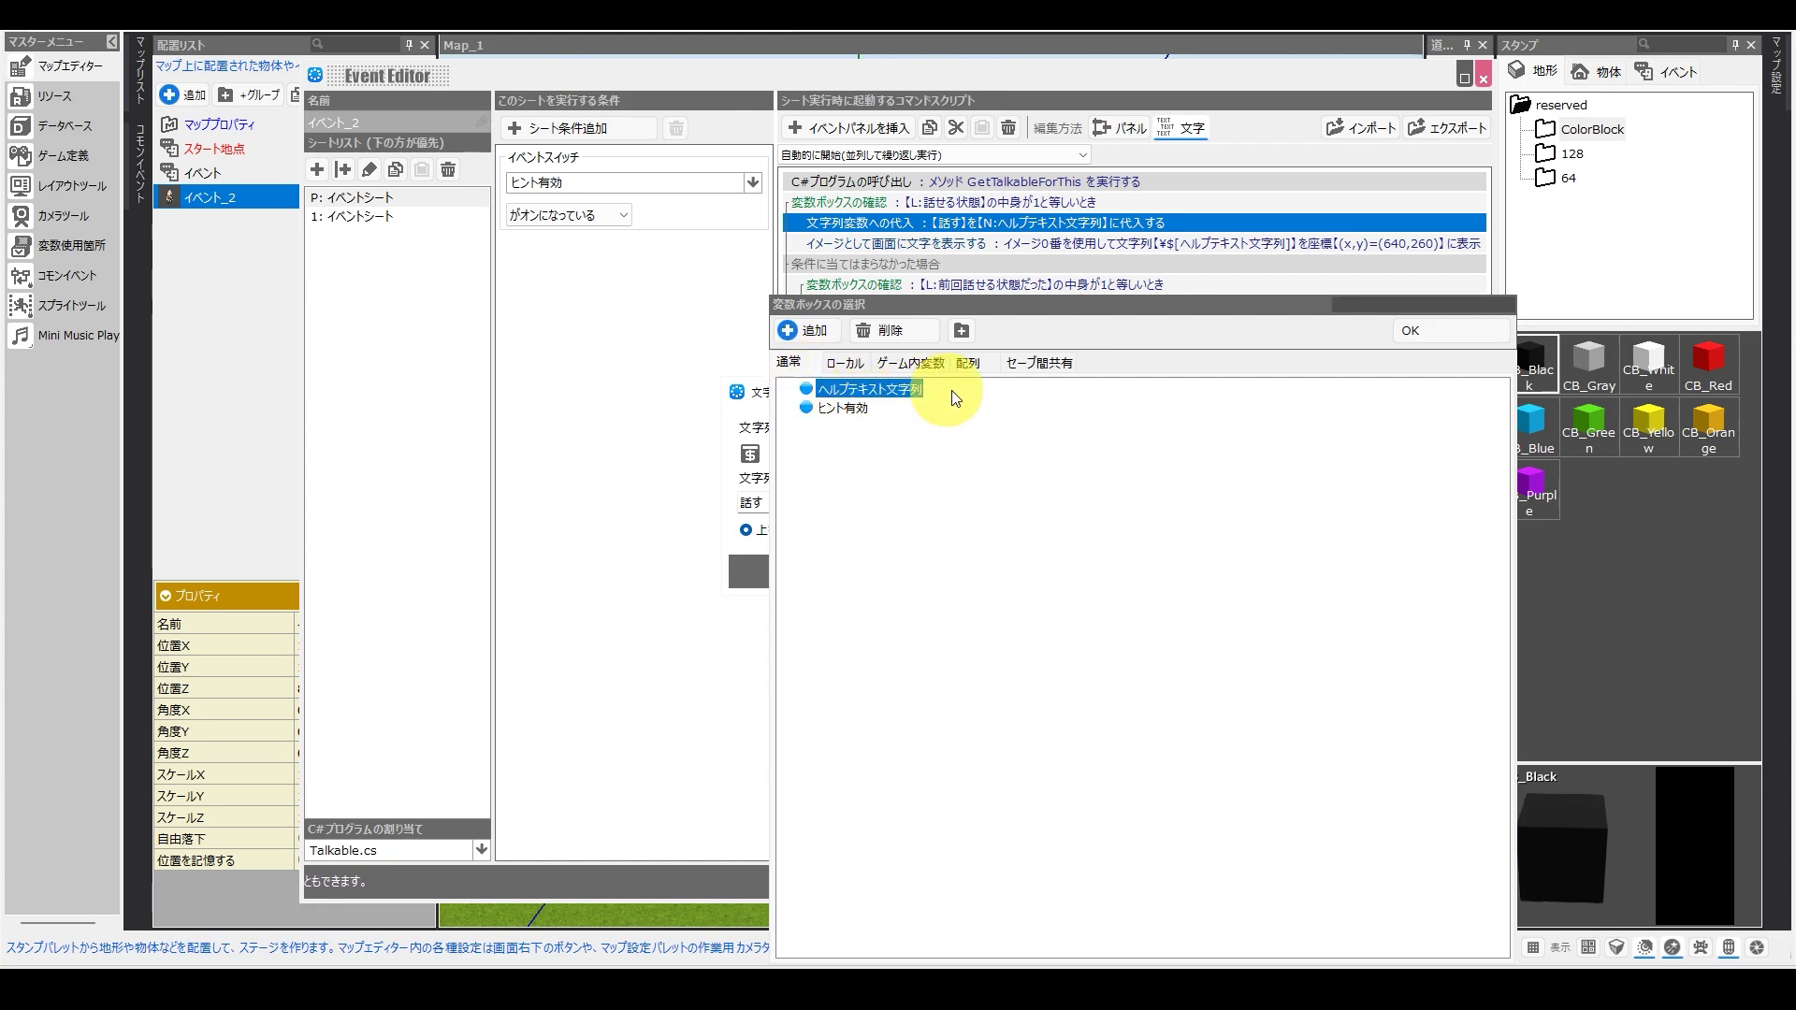
left_click(1407, 332)
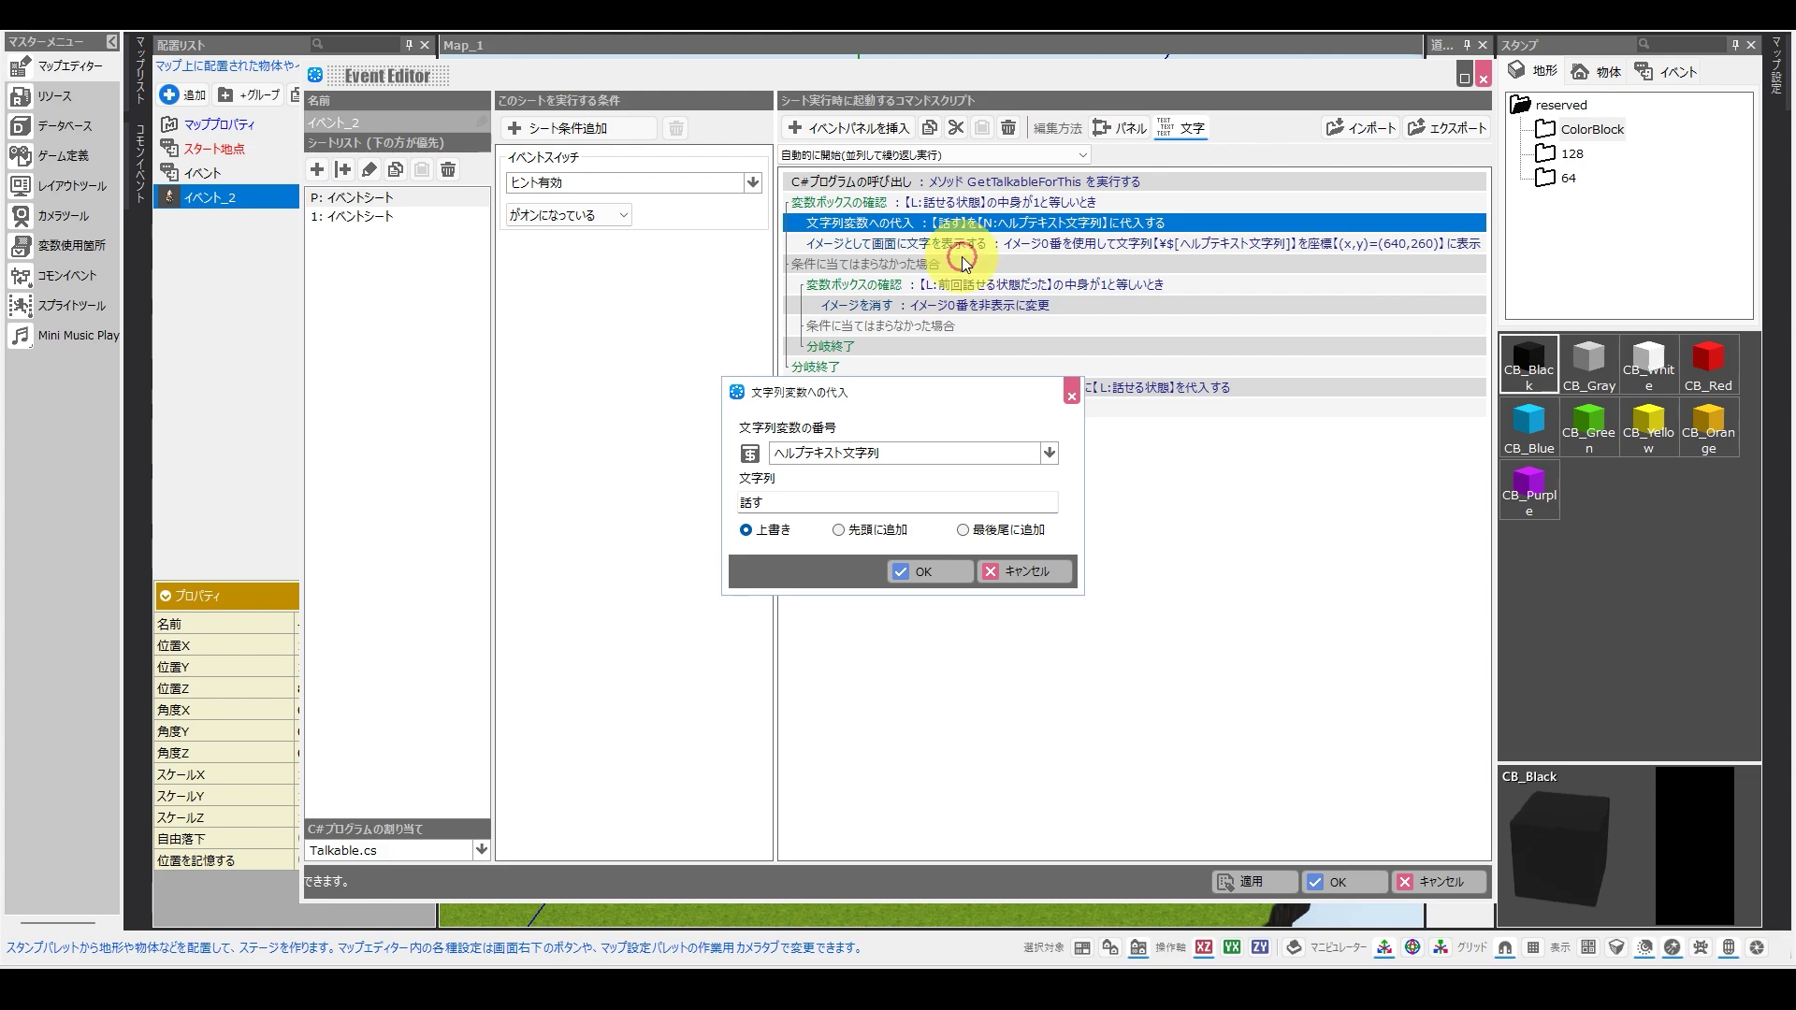
double_click(727, 510)
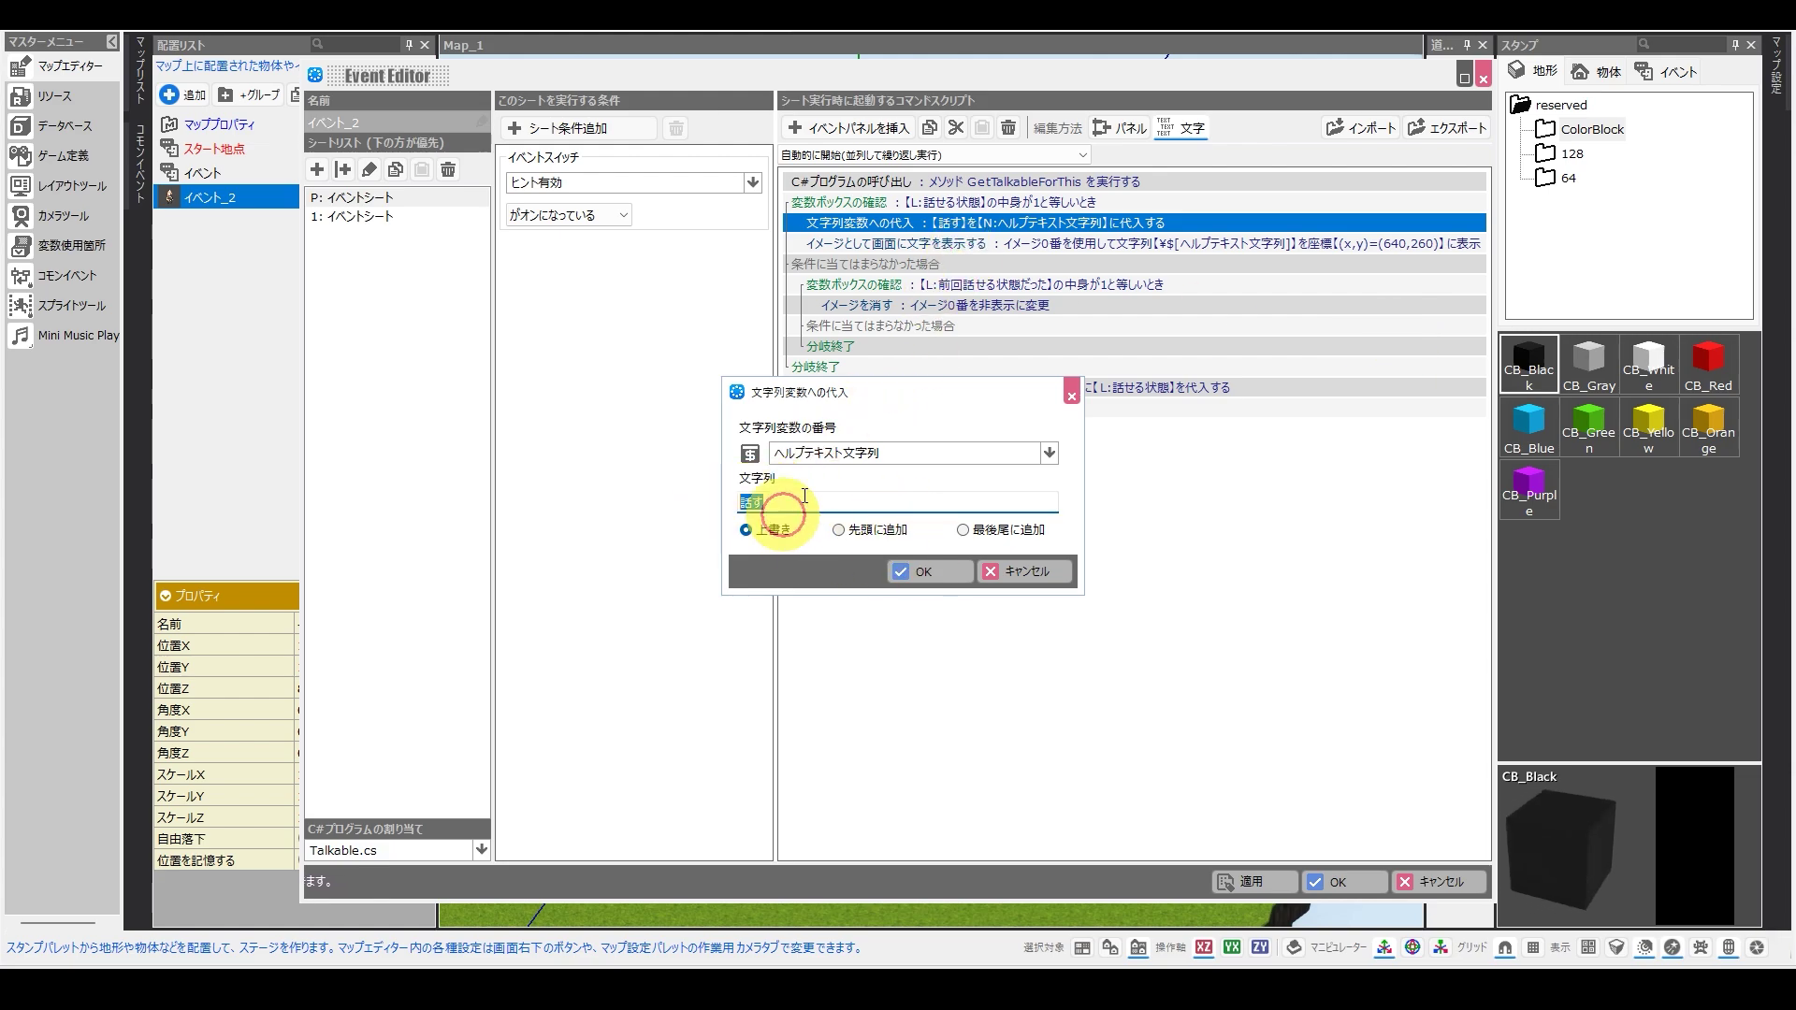
left_click(917, 571)
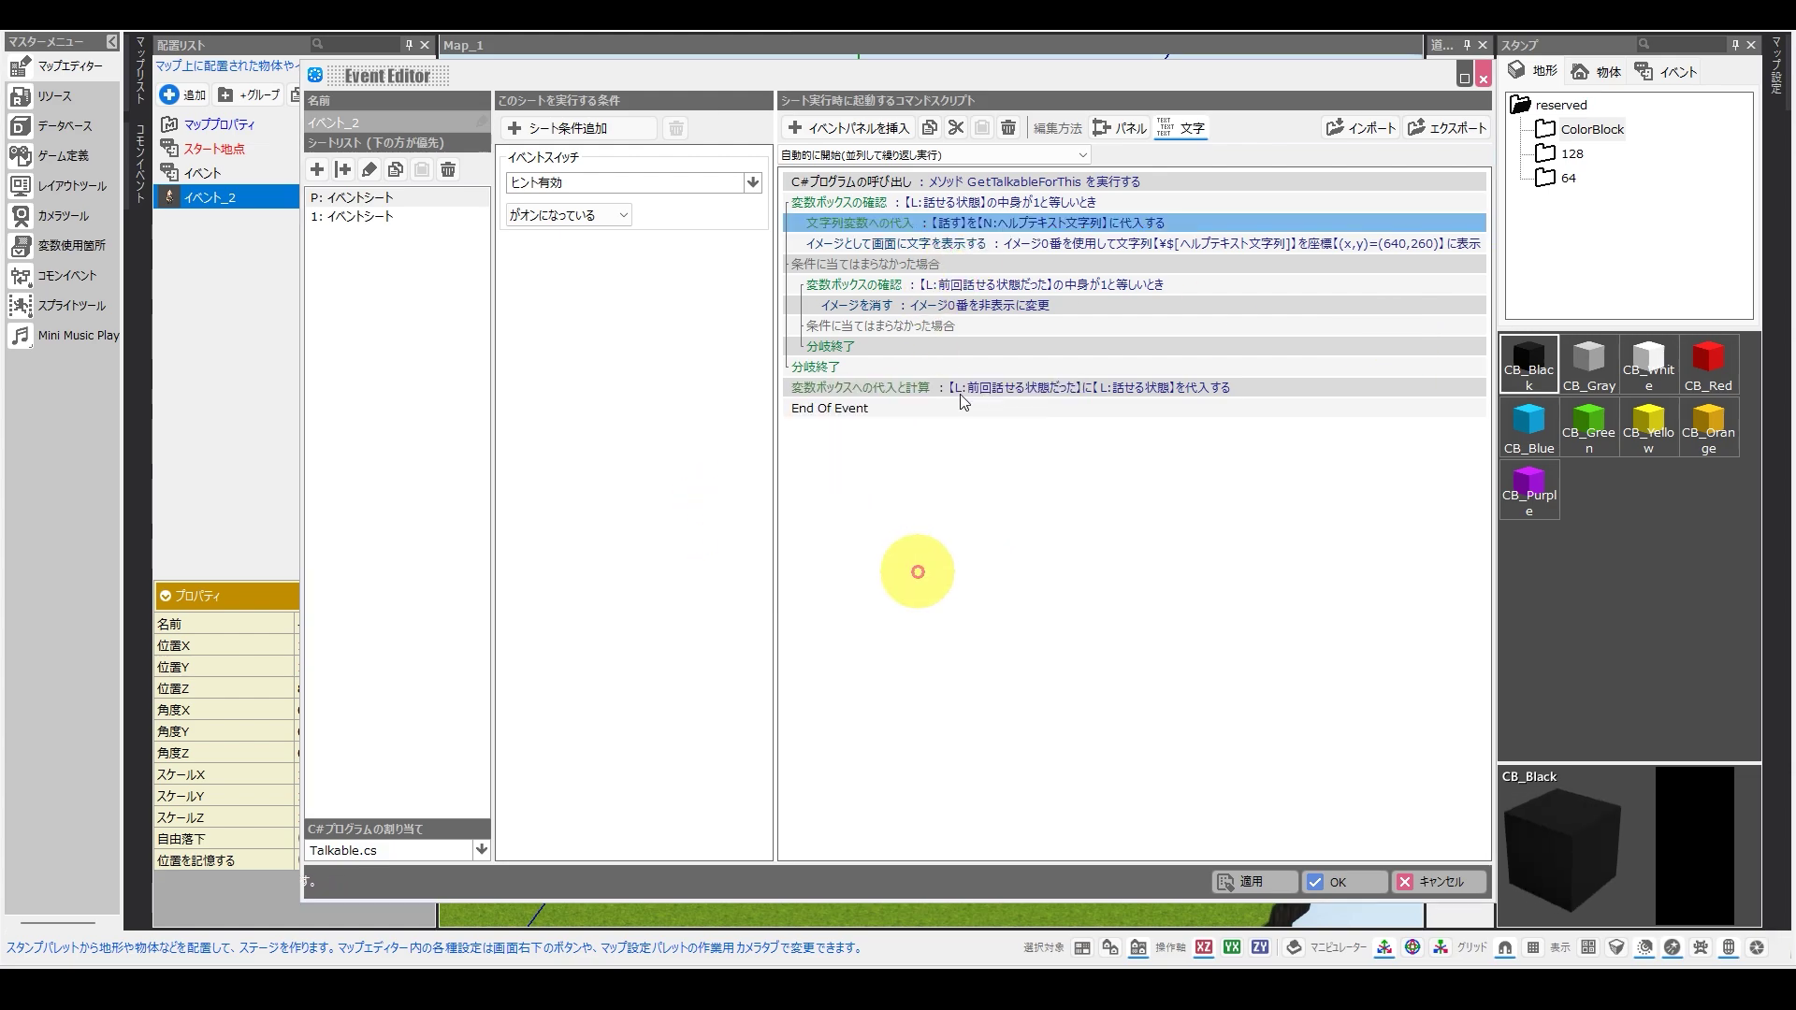
Review the command that shows ヘルプテキスト文字列 as on-screen text, checking its string and display position.
double_click(1033, 243)
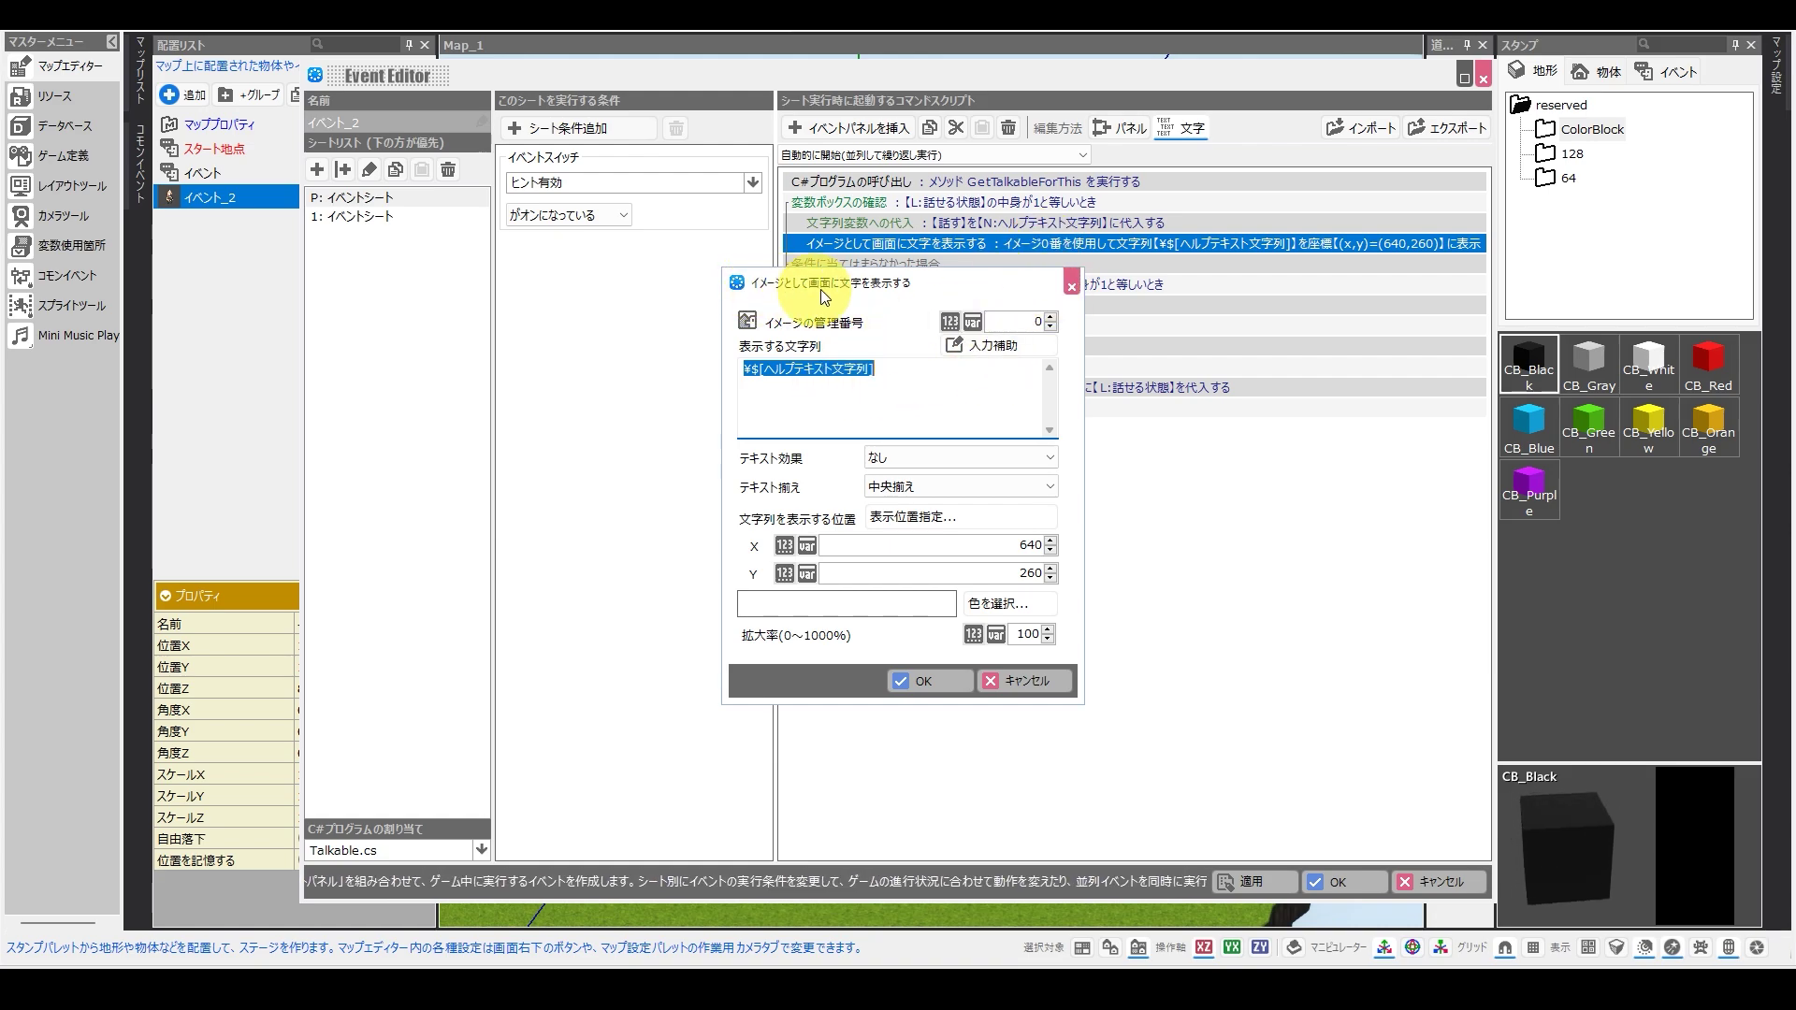
left_click(889, 370)
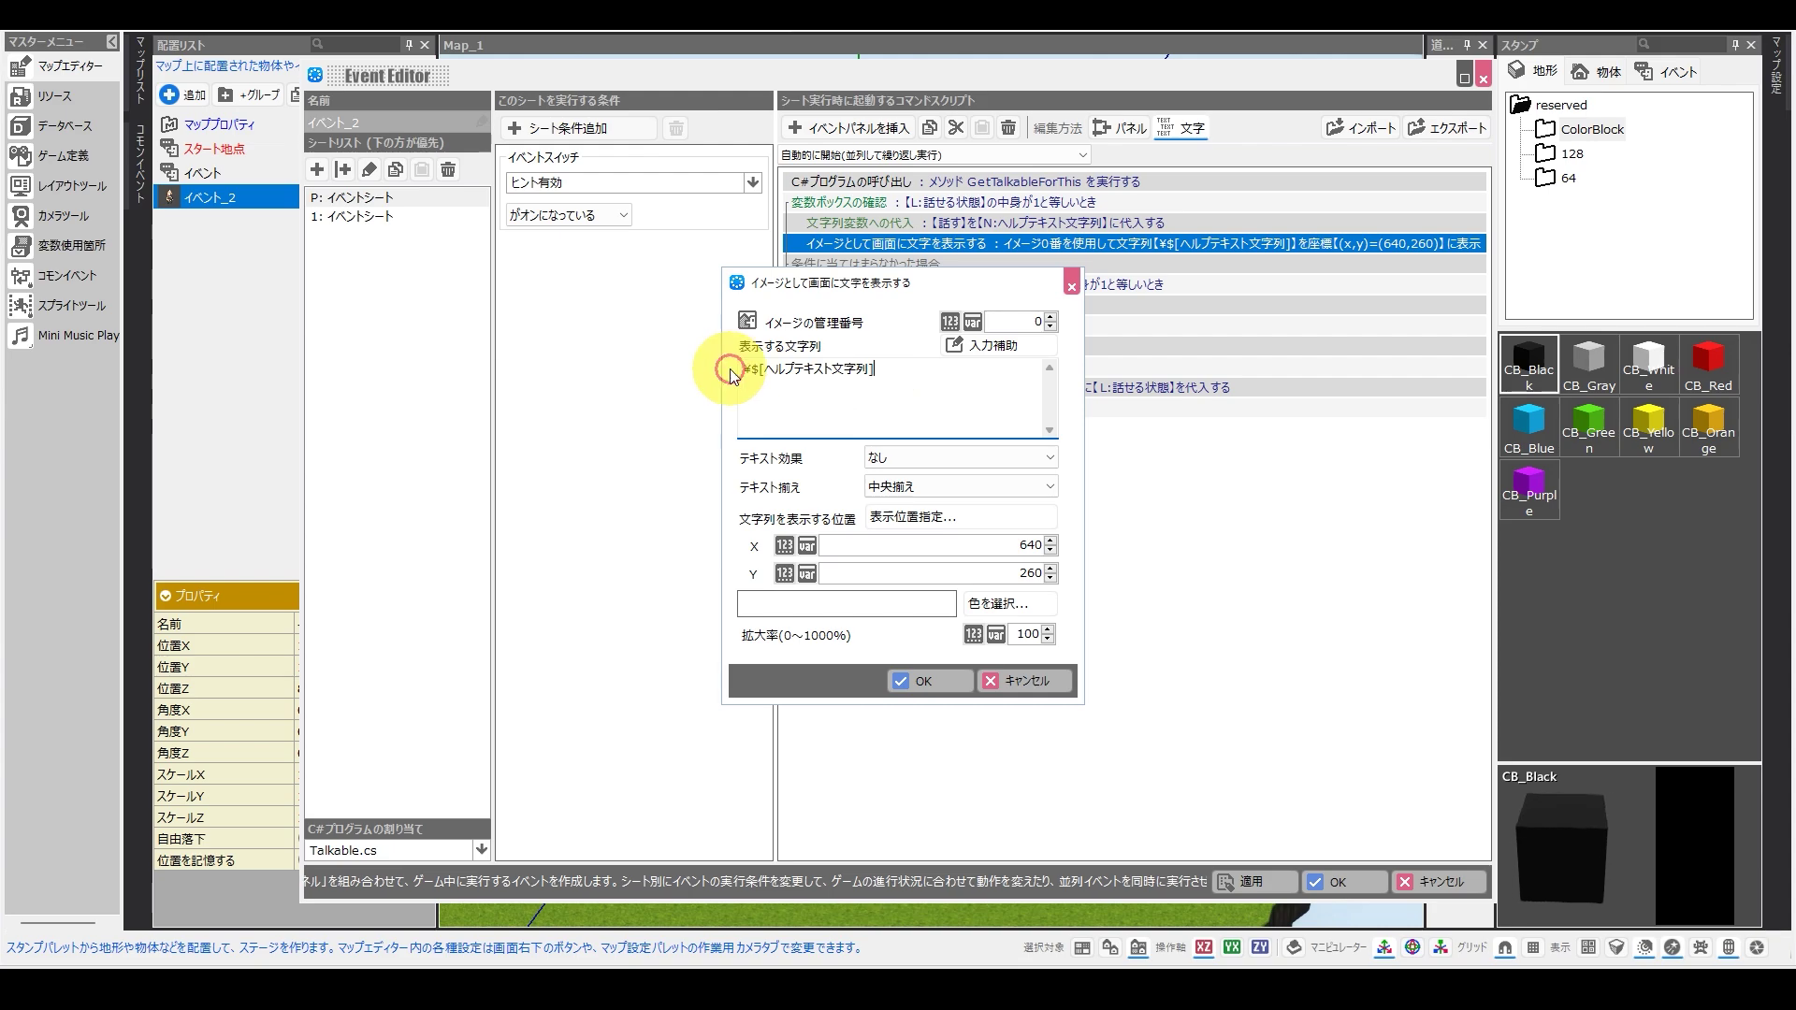
left_click_drag(765, 371, 914, 365)
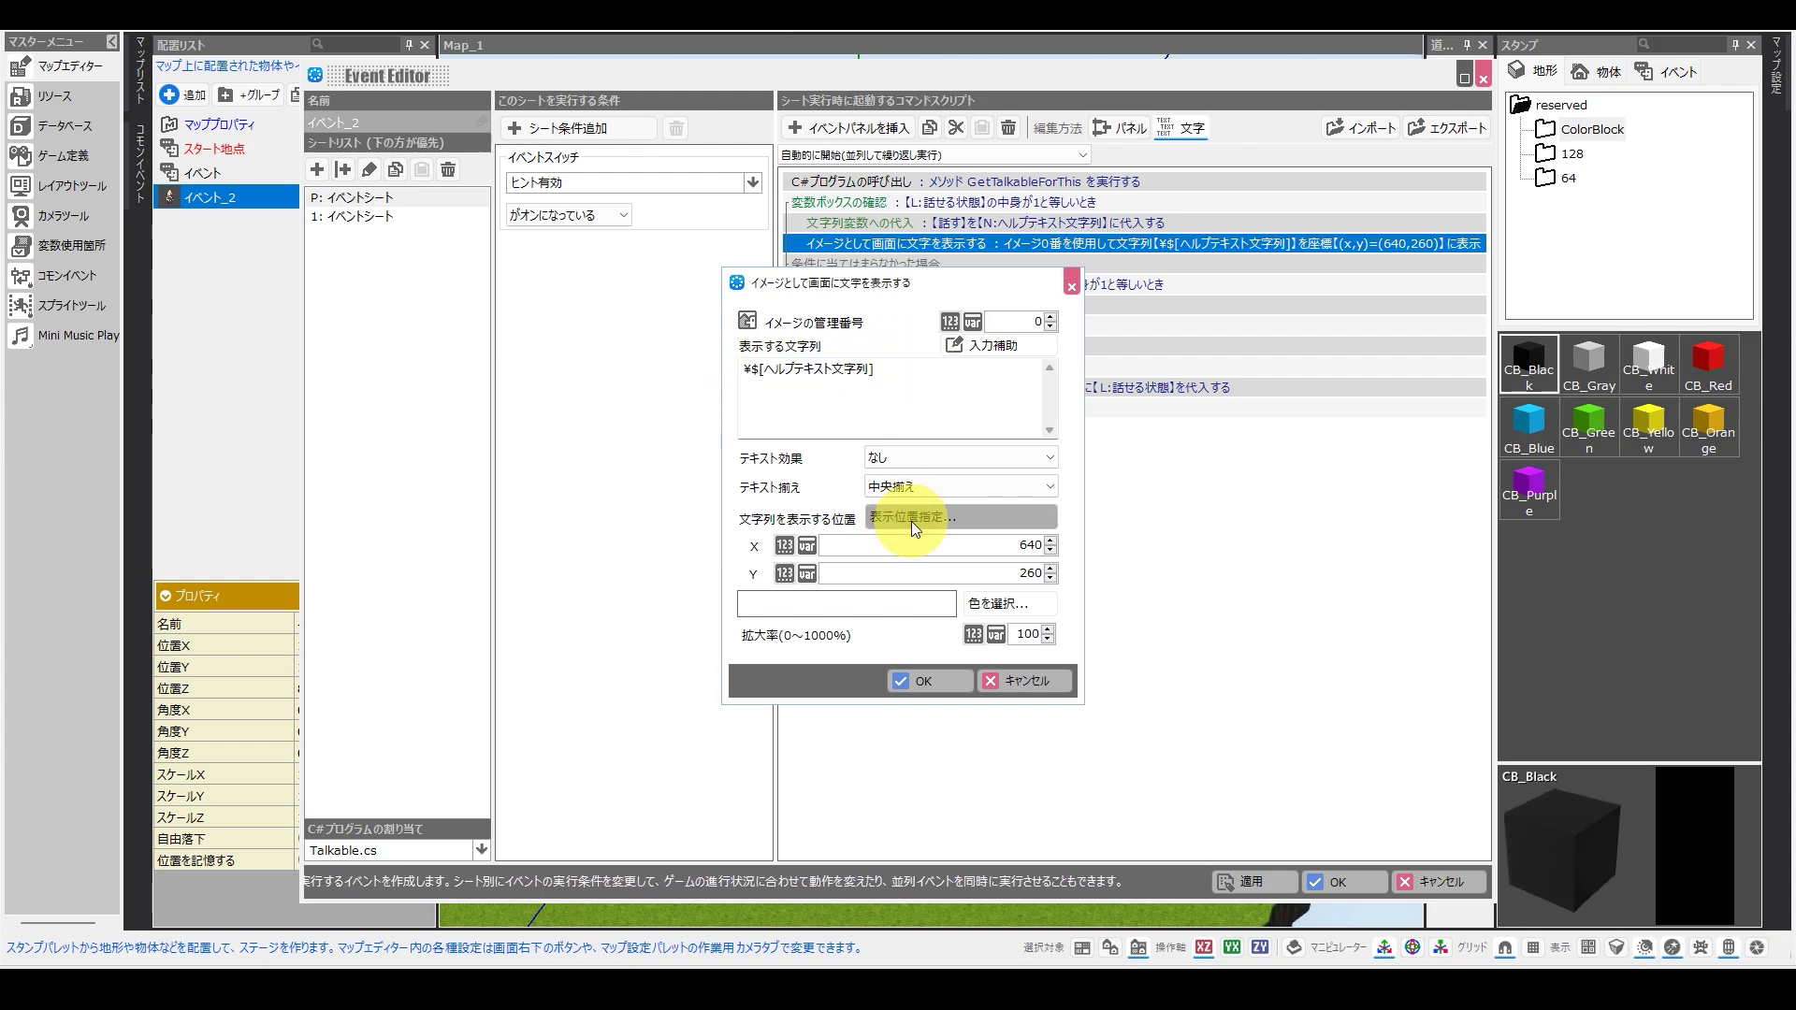
left_click(911, 518)
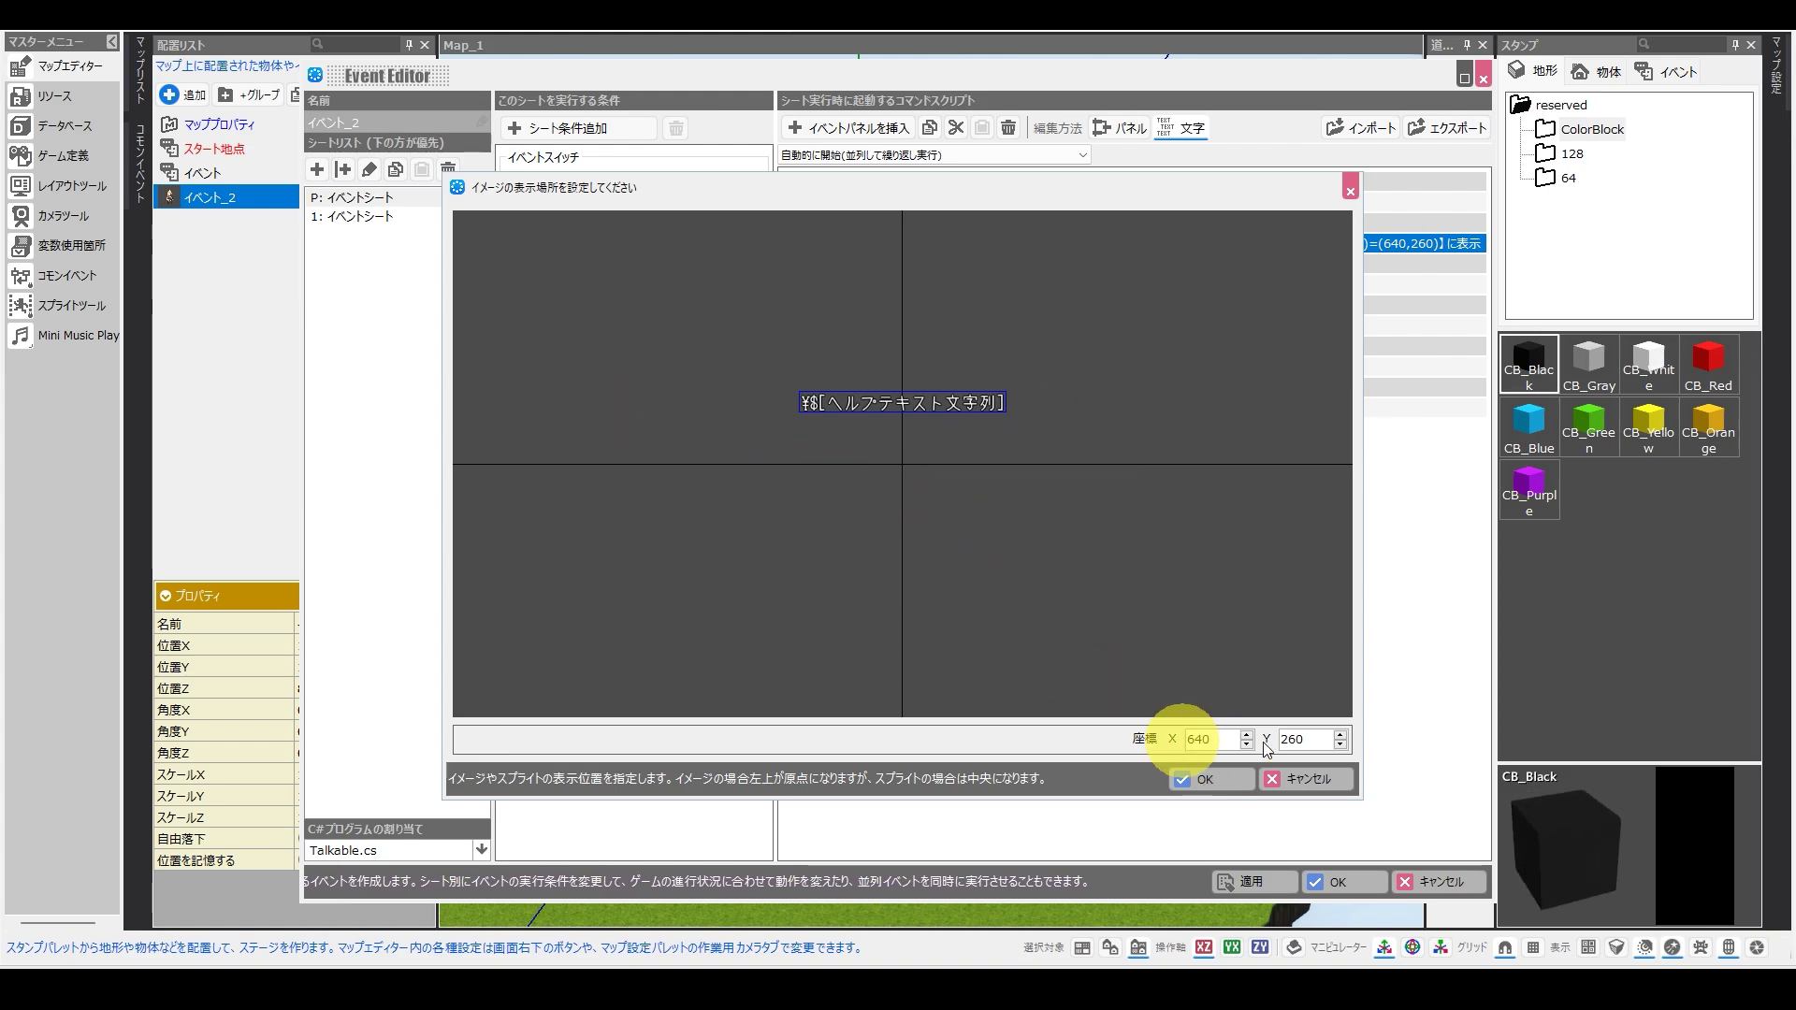
left_click(1210, 777)
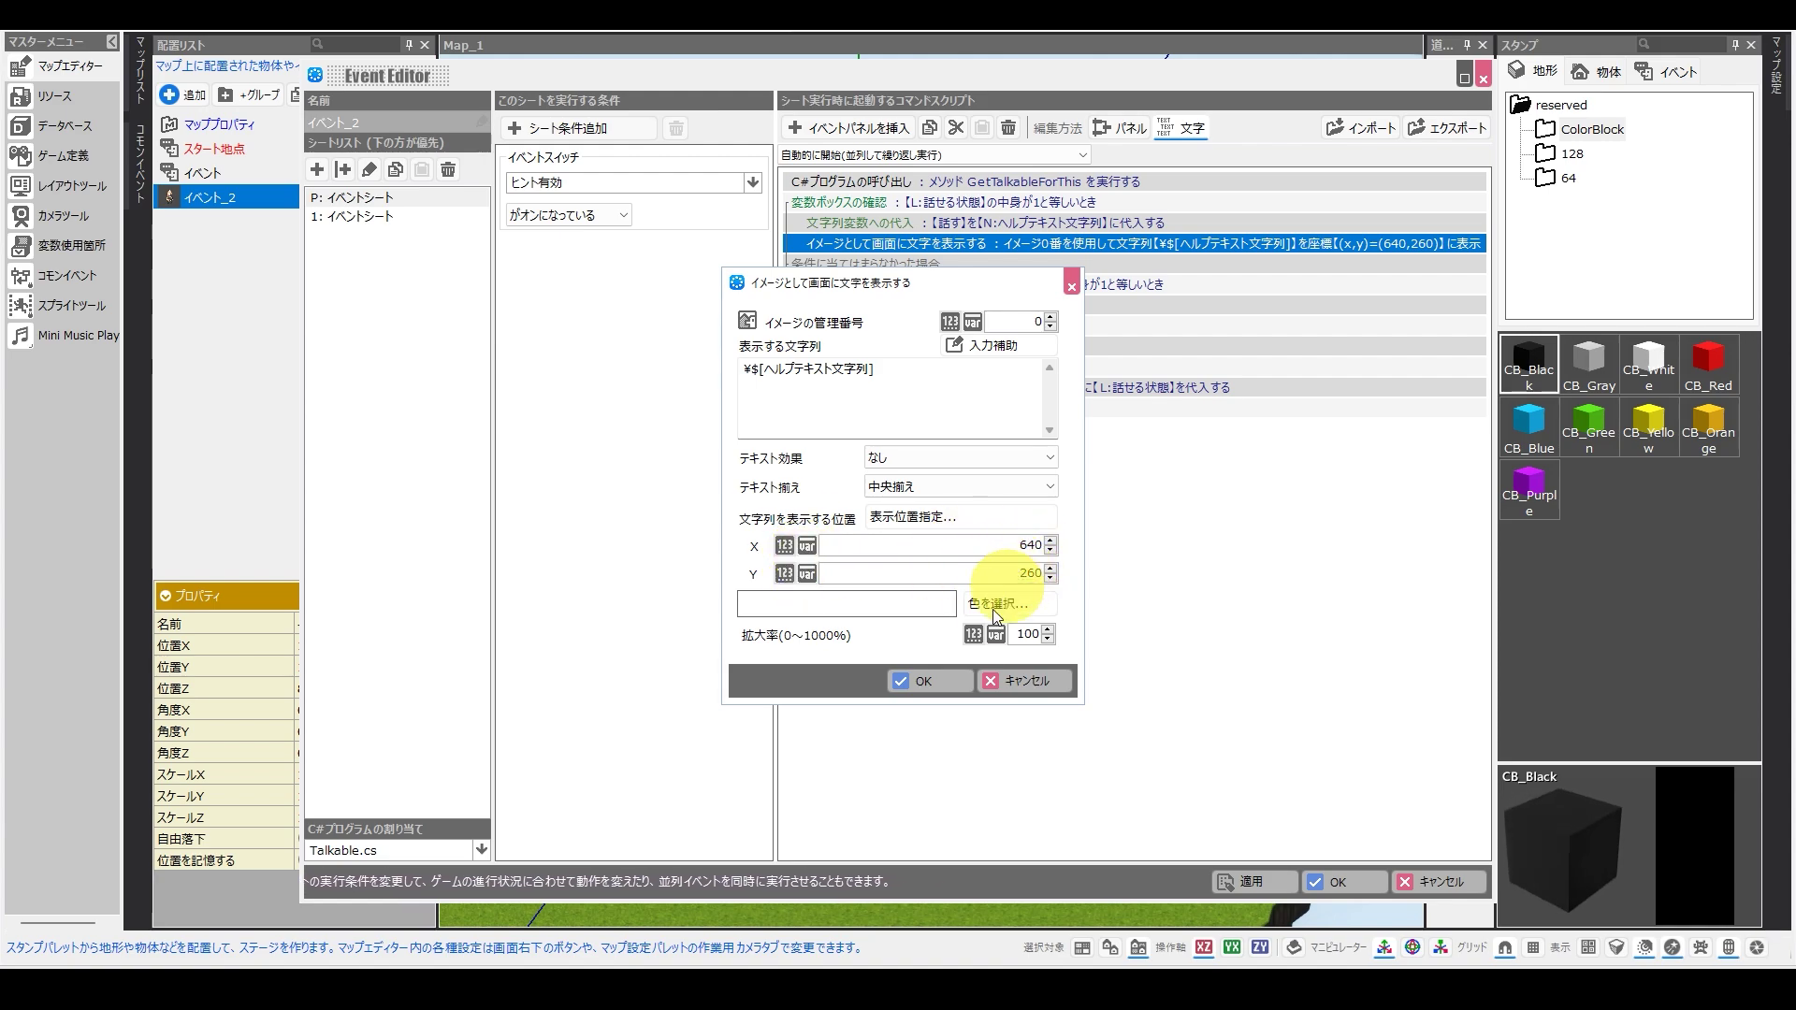
left_click(928, 675)
Review the nested variable check on the local variable 前回話せる状態だった and its comparison condition.
left_click(991, 283)
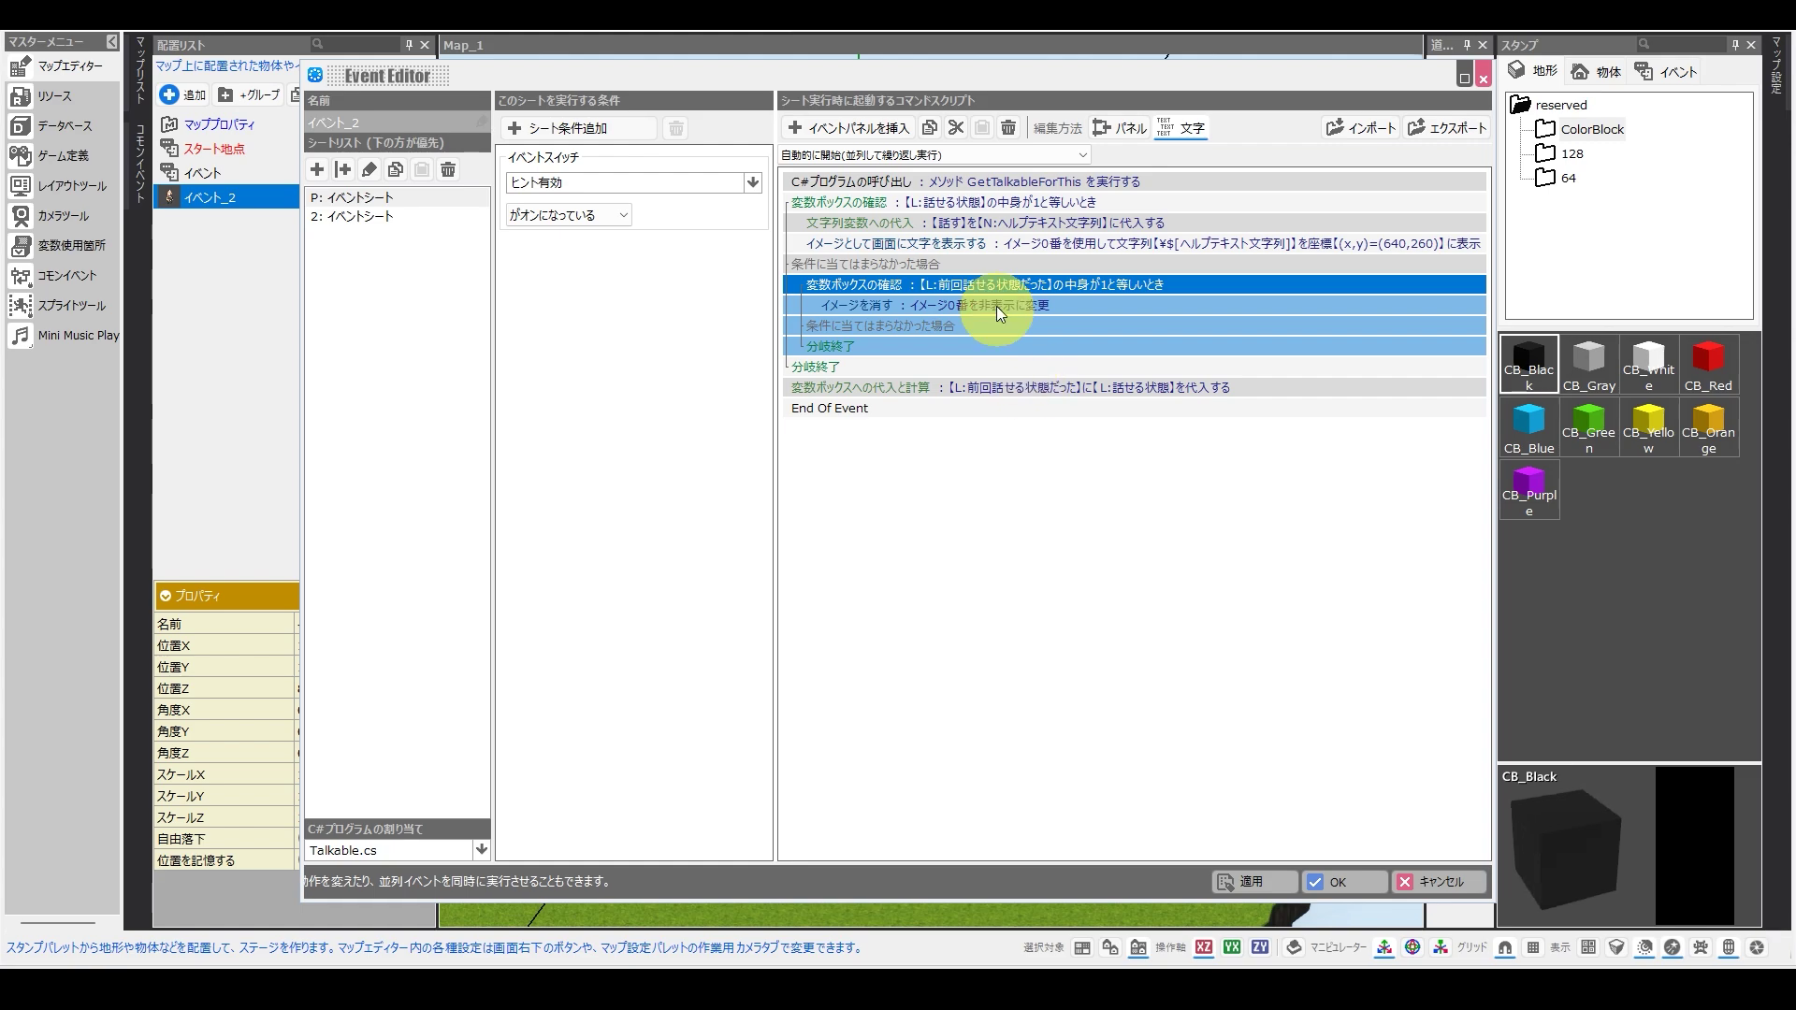
double_click(934, 286)
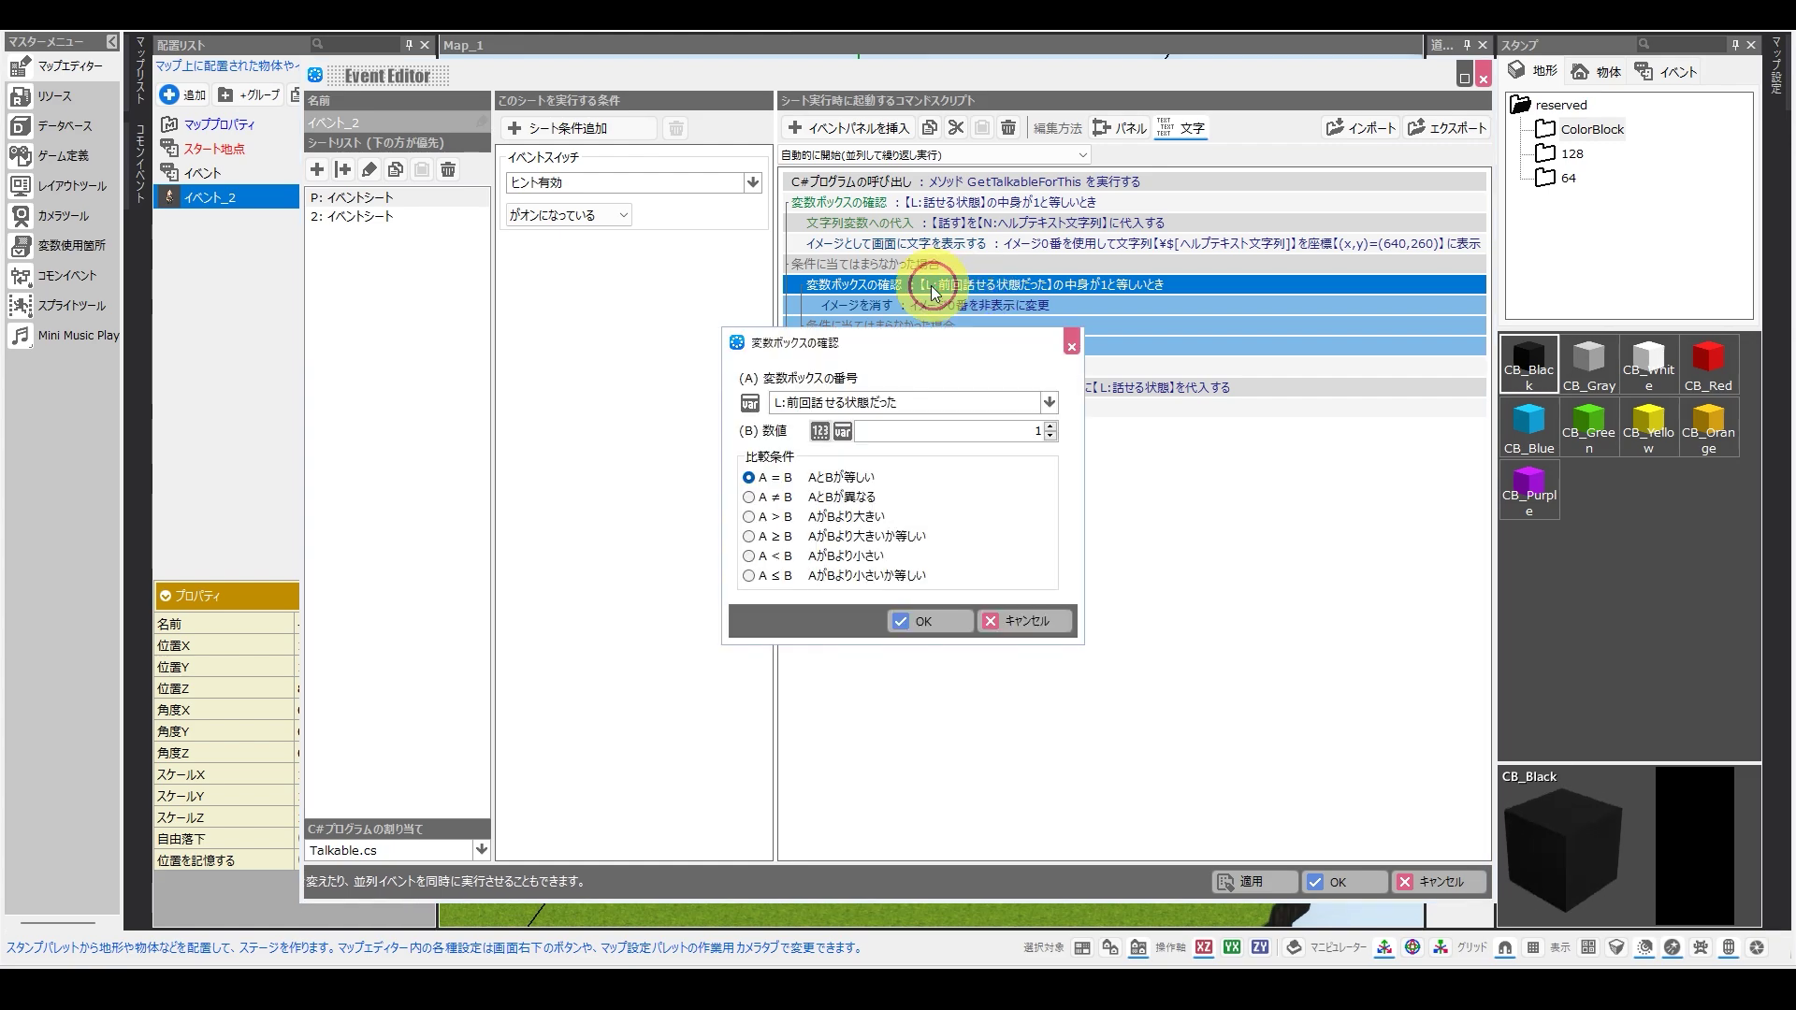
left_click(804, 409)
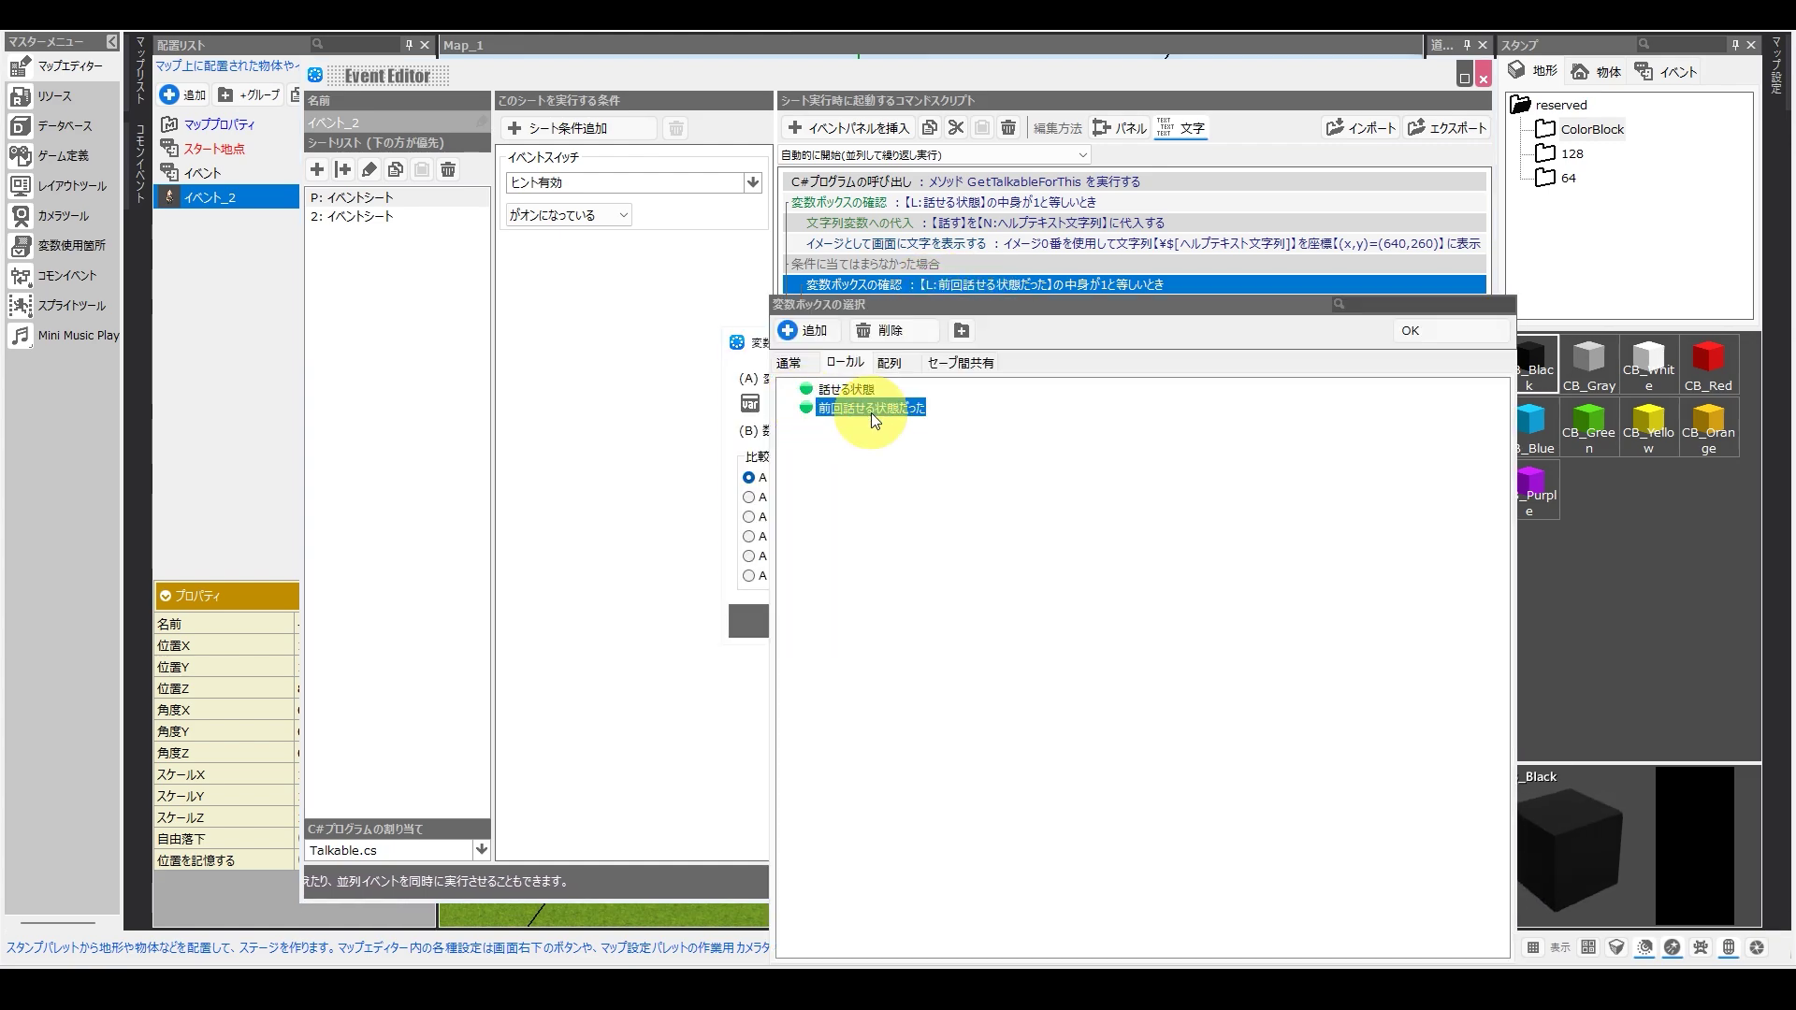
left_click(1461, 326)
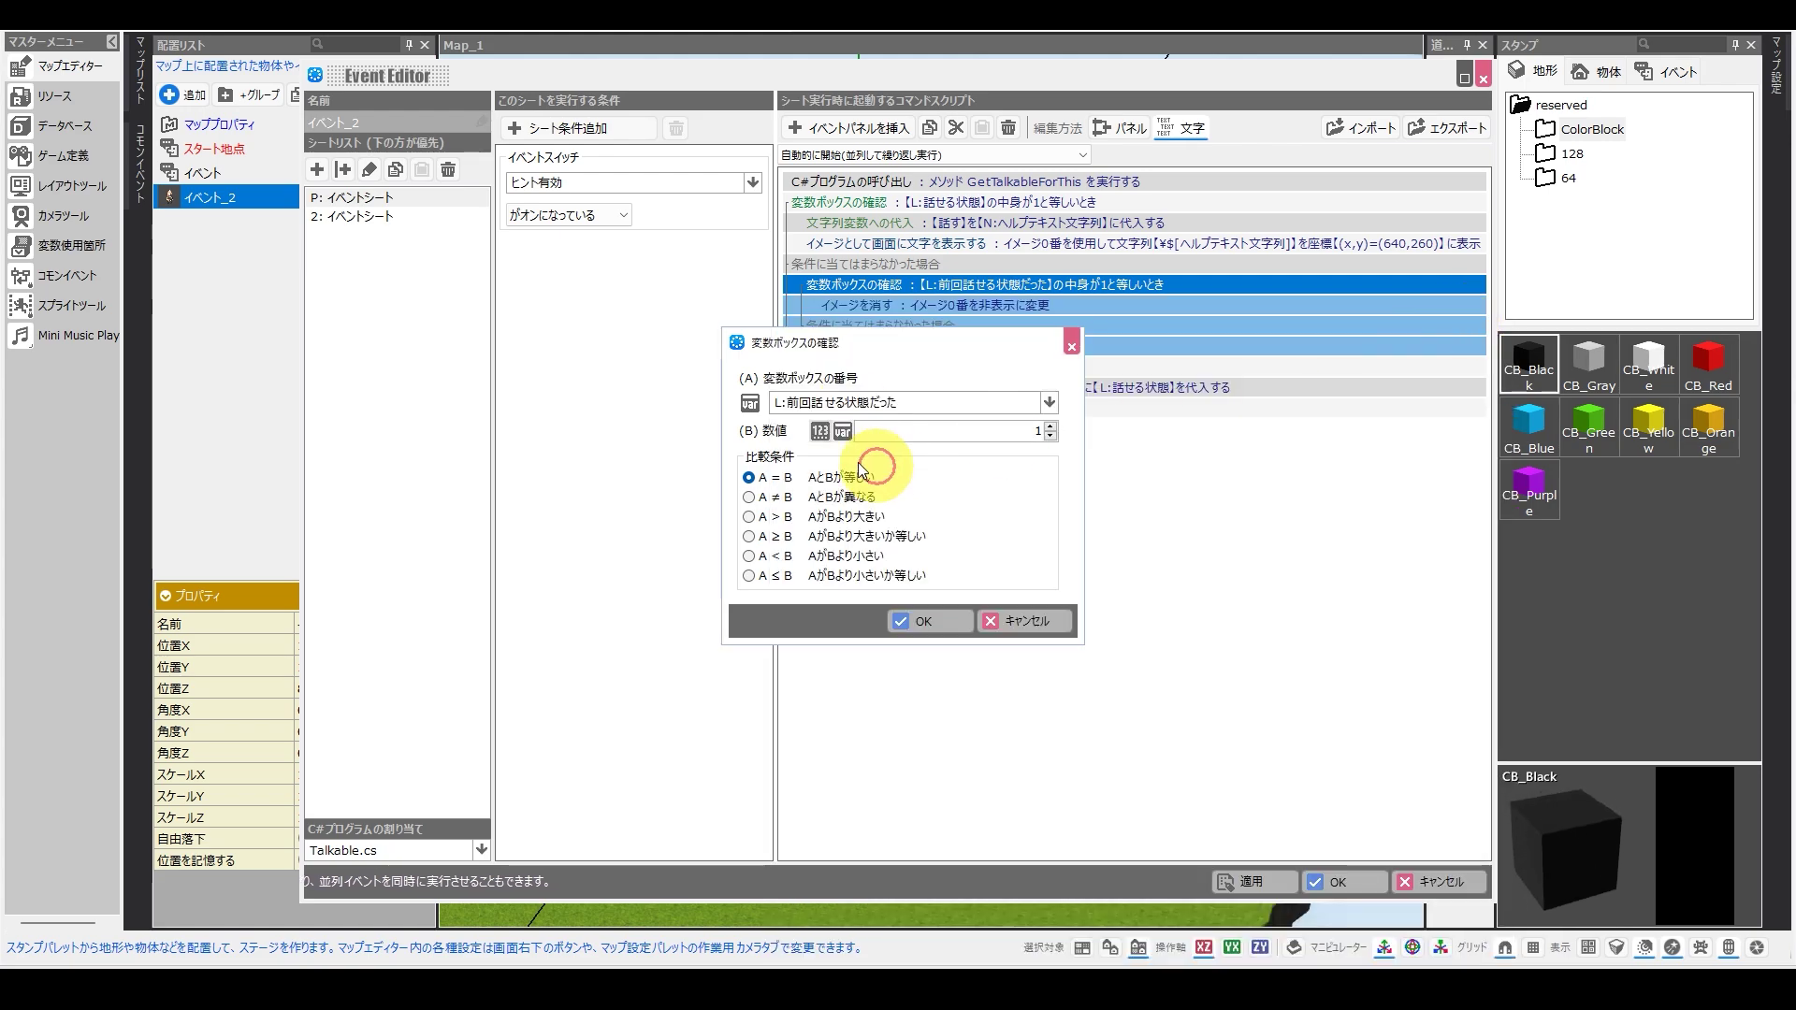
left_click(921, 621)
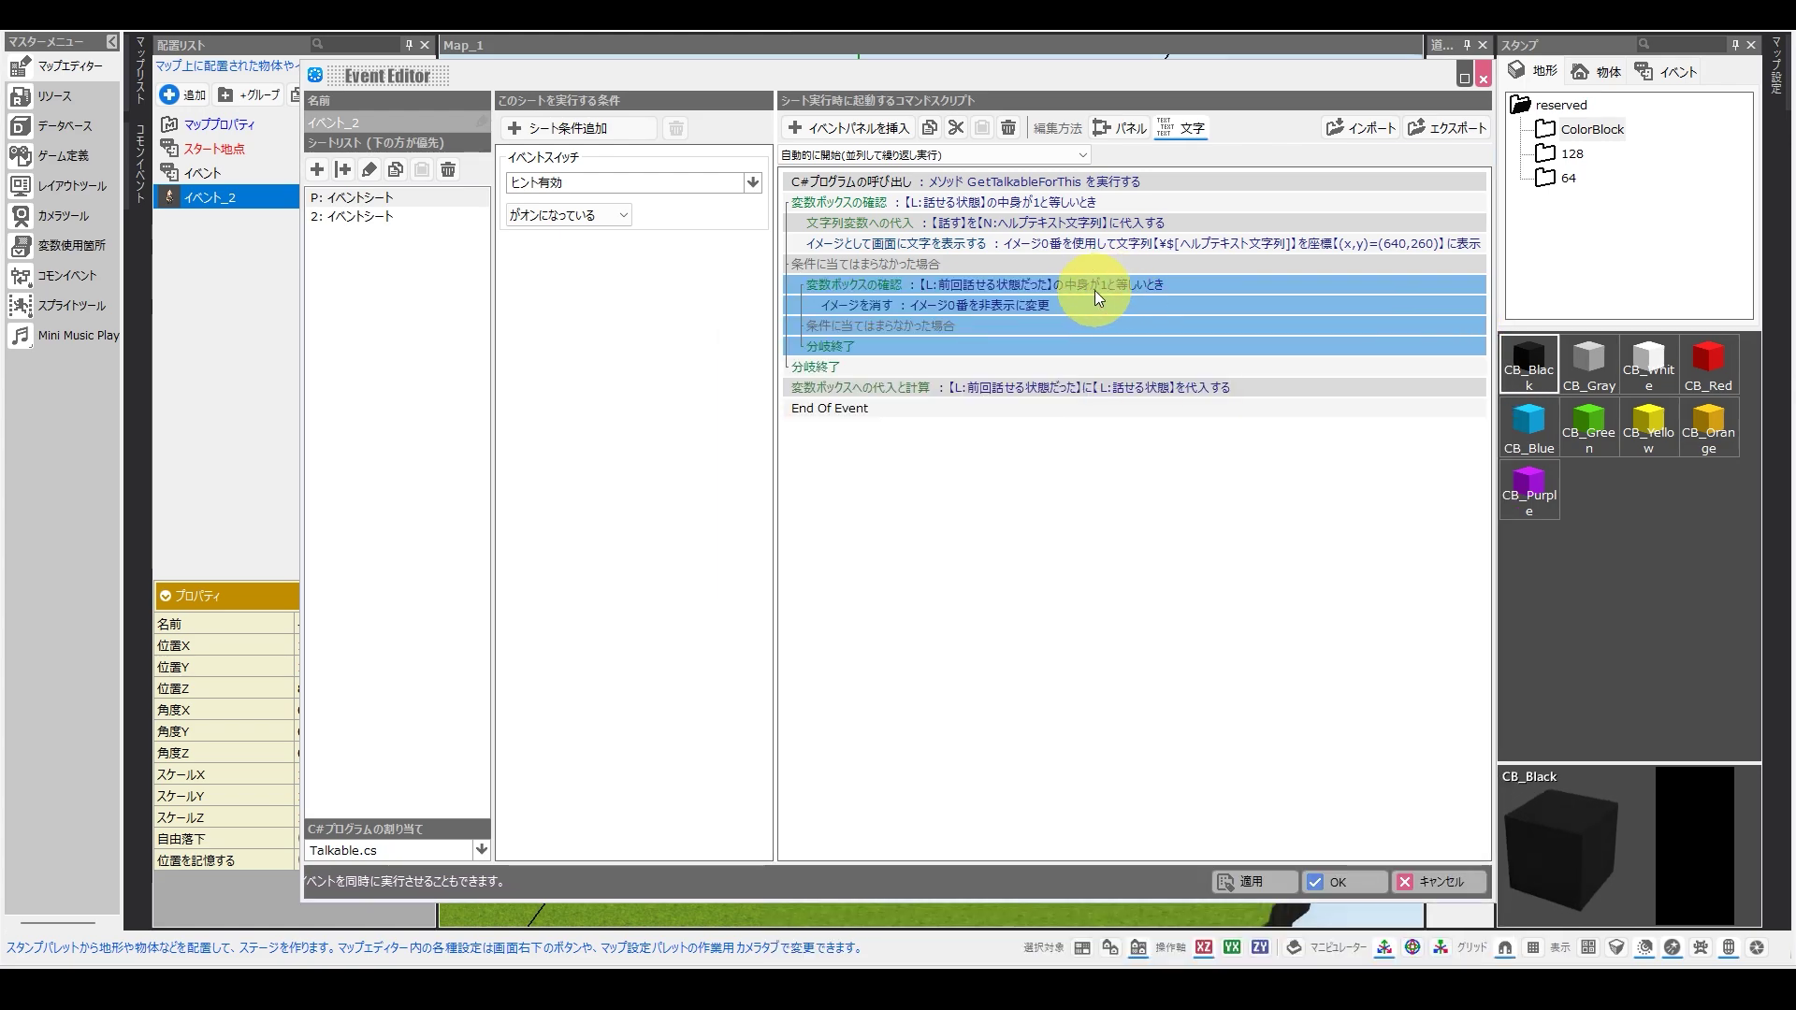
Examine the command that hides image 0 and the final assignment of 話せる状態 to 前回話せる状態だった.
left_click(958, 306)
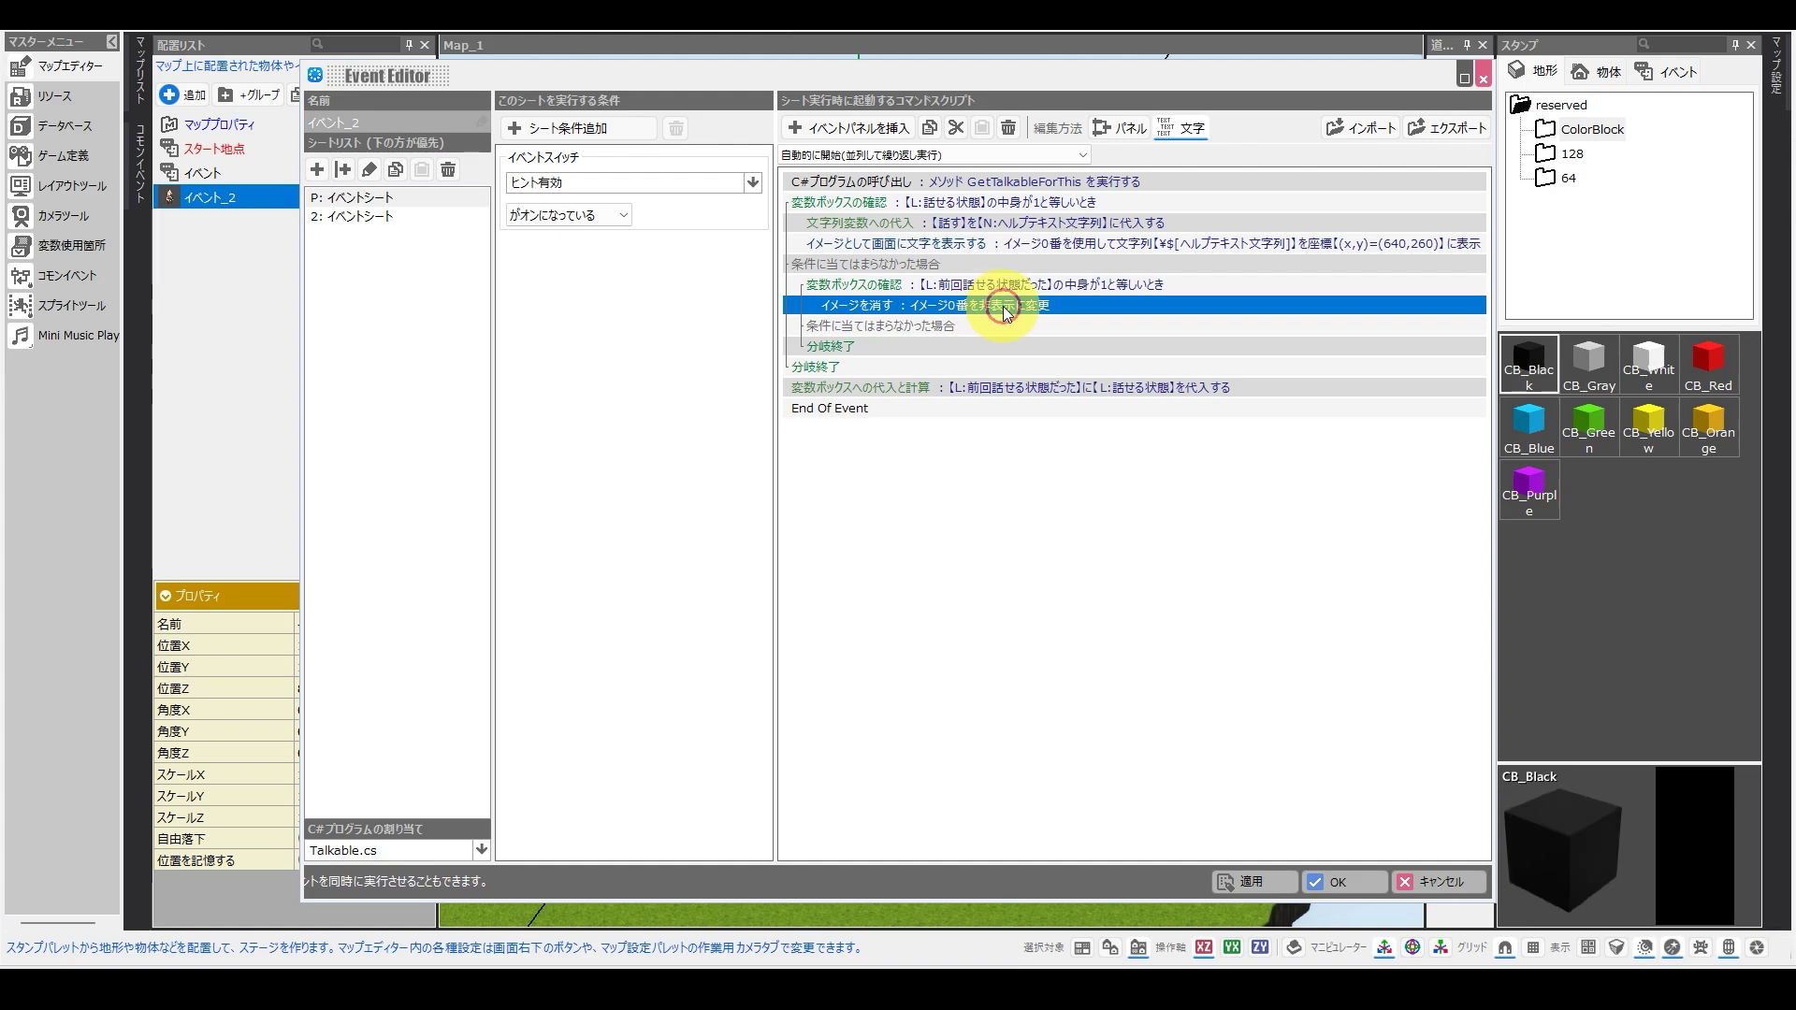
left_click(1005, 246)
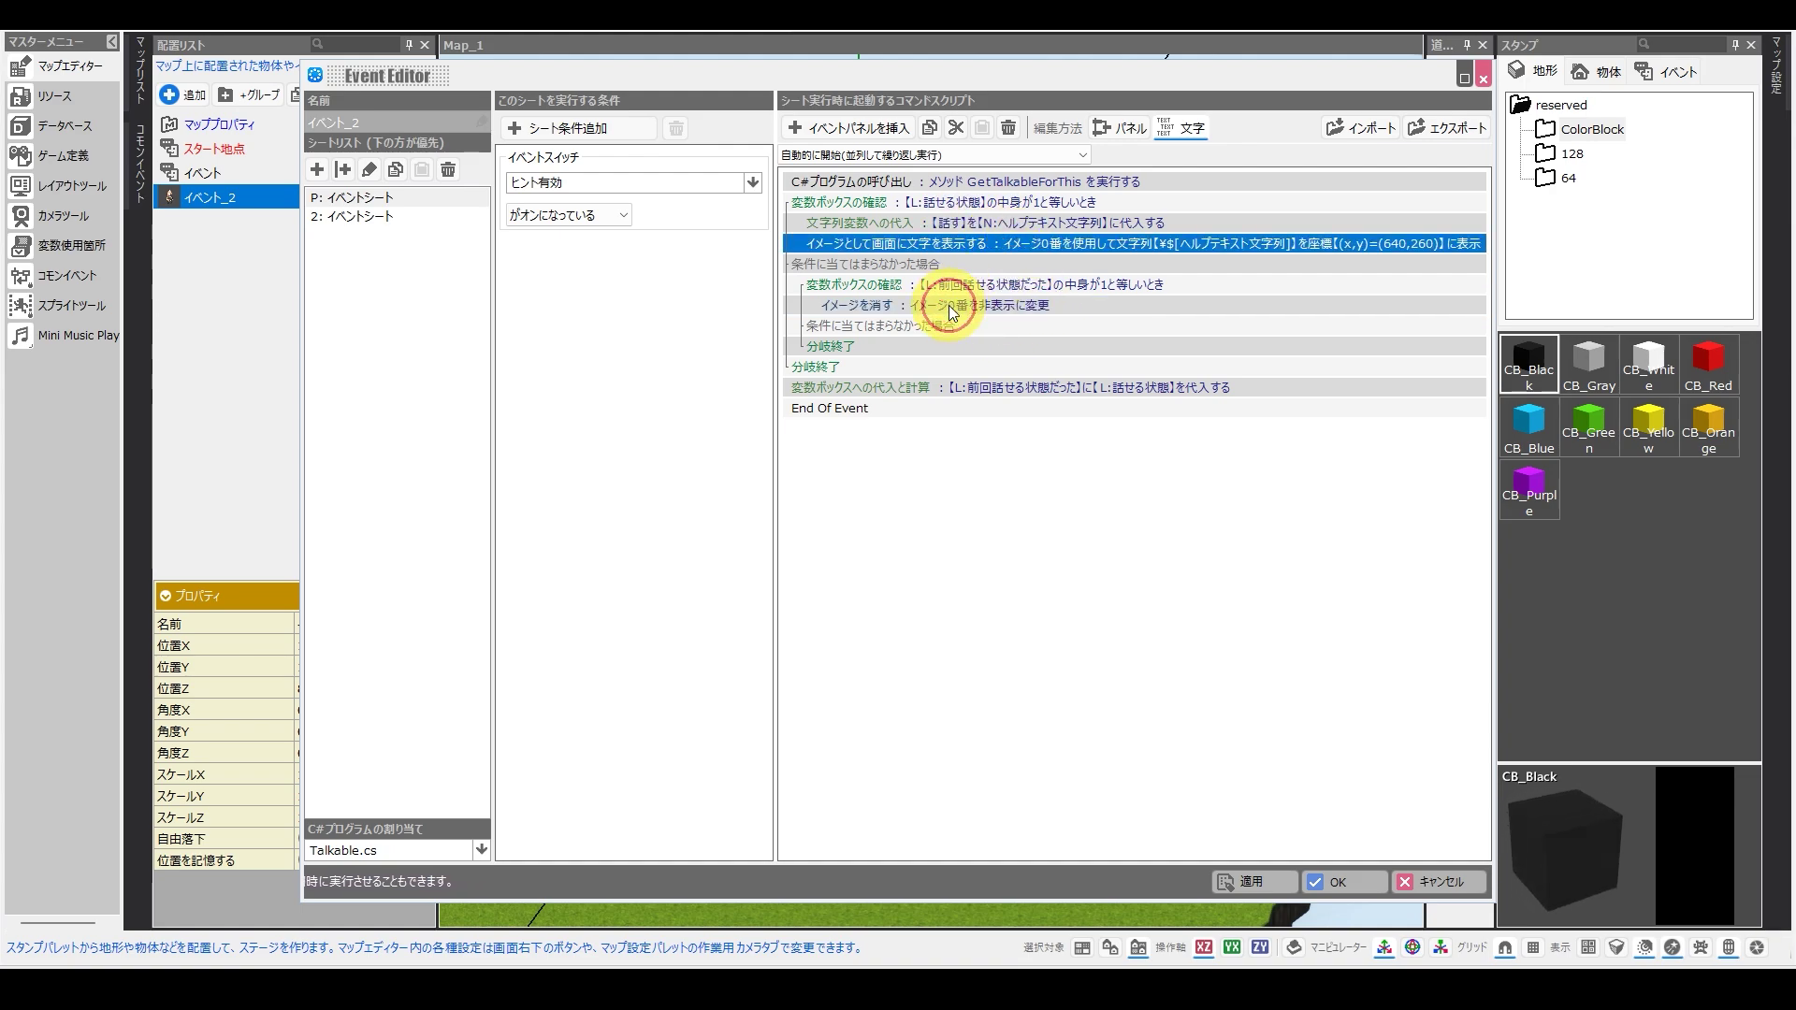
left_click(935, 305)
left_click(927, 391)
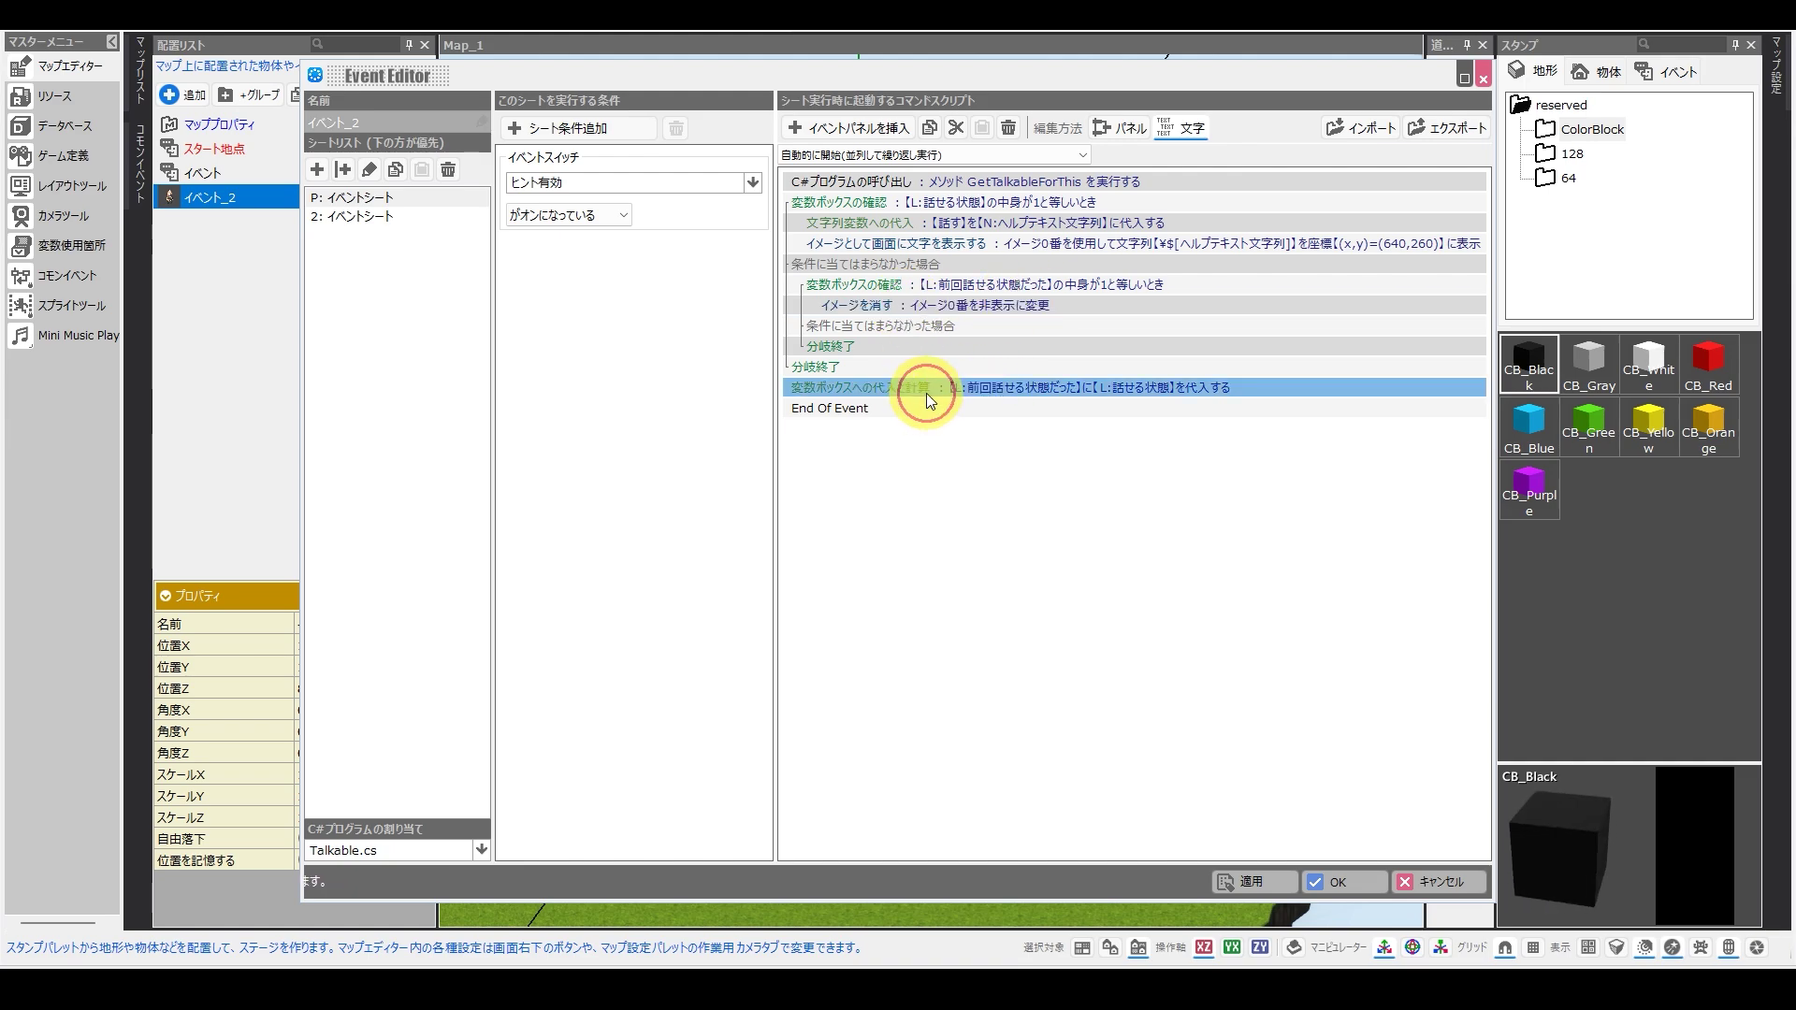
double_click(927, 391)
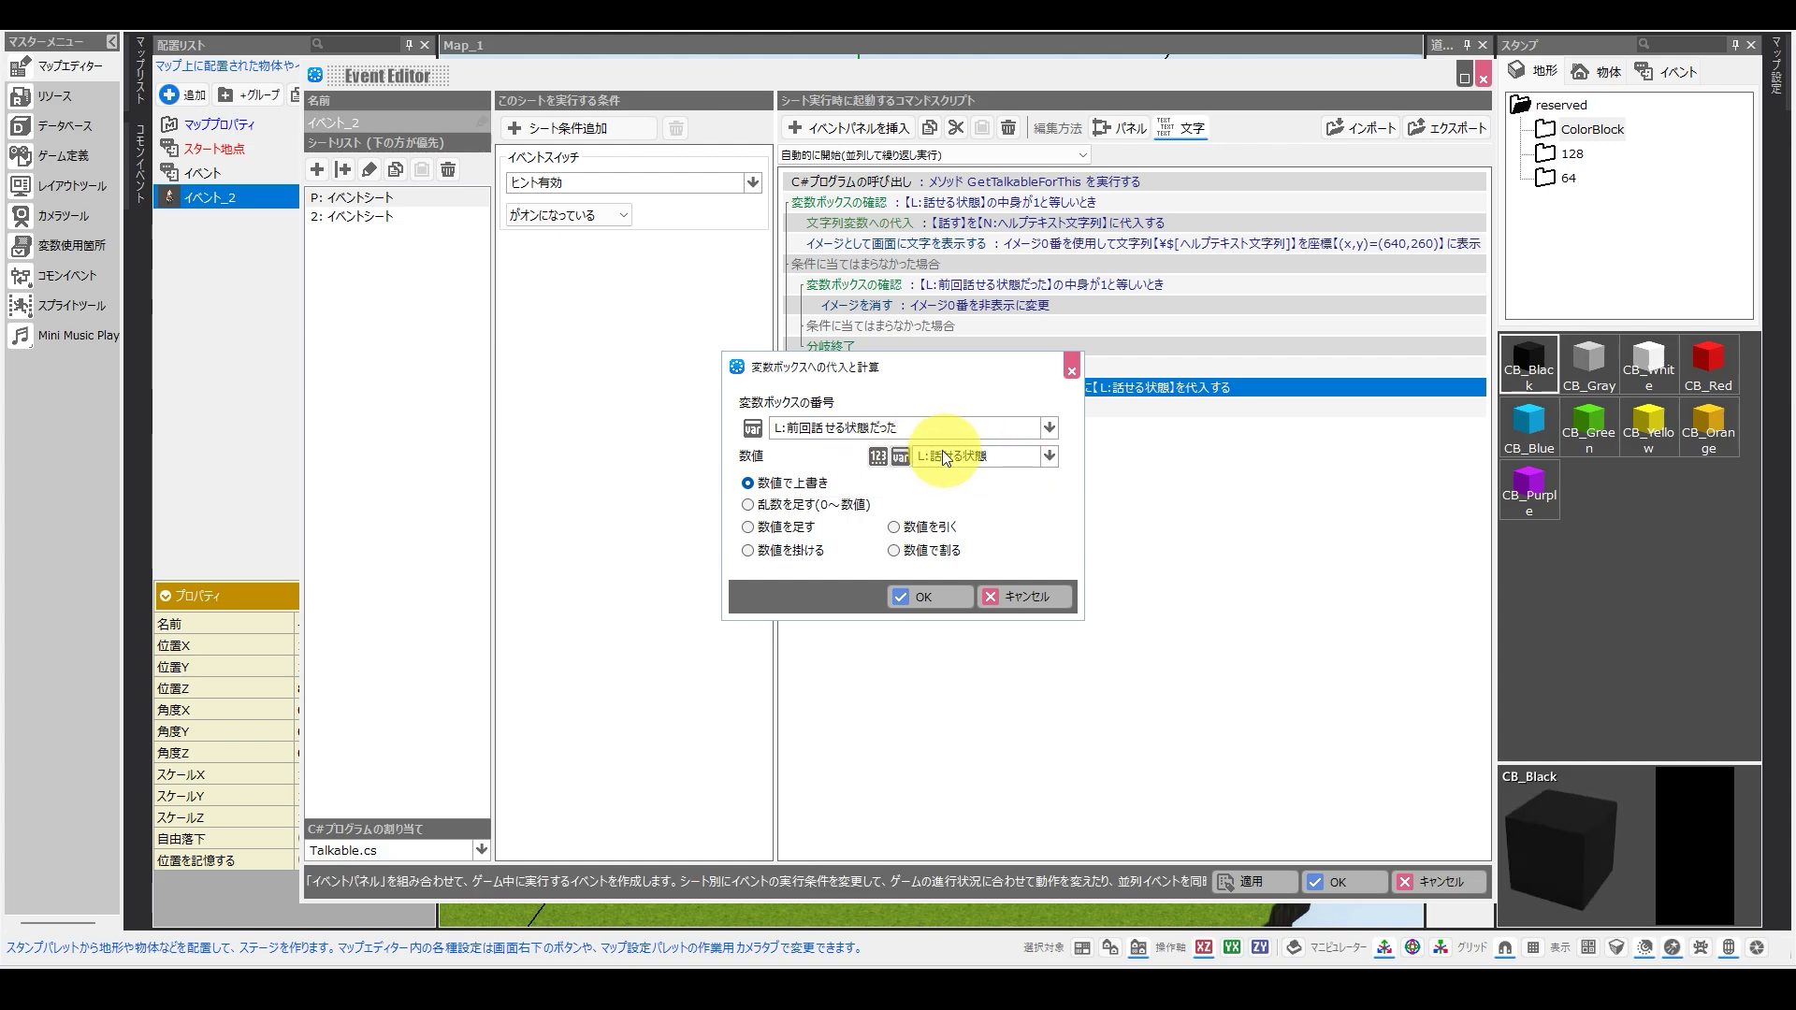
left_click(909, 595)
Review the parallel sheet's run condition based on the event switch ヒント有効.
left_click(587, 156)
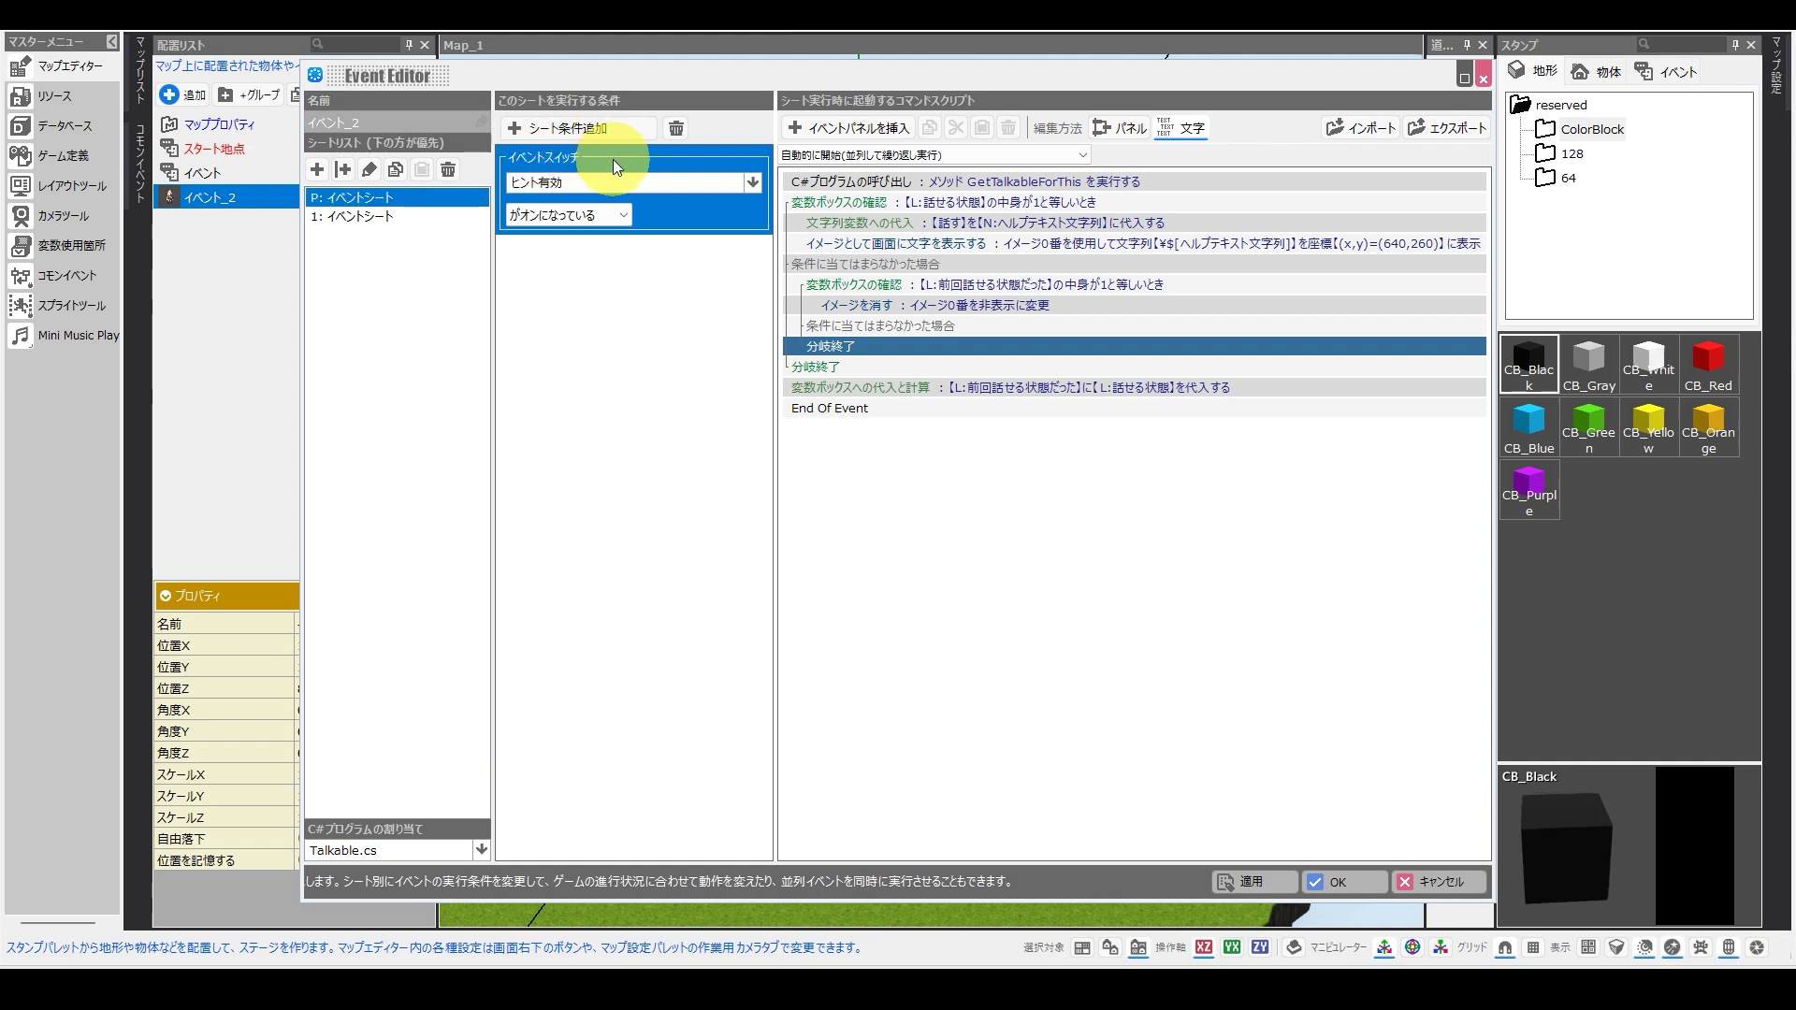
left_click(565, 183)
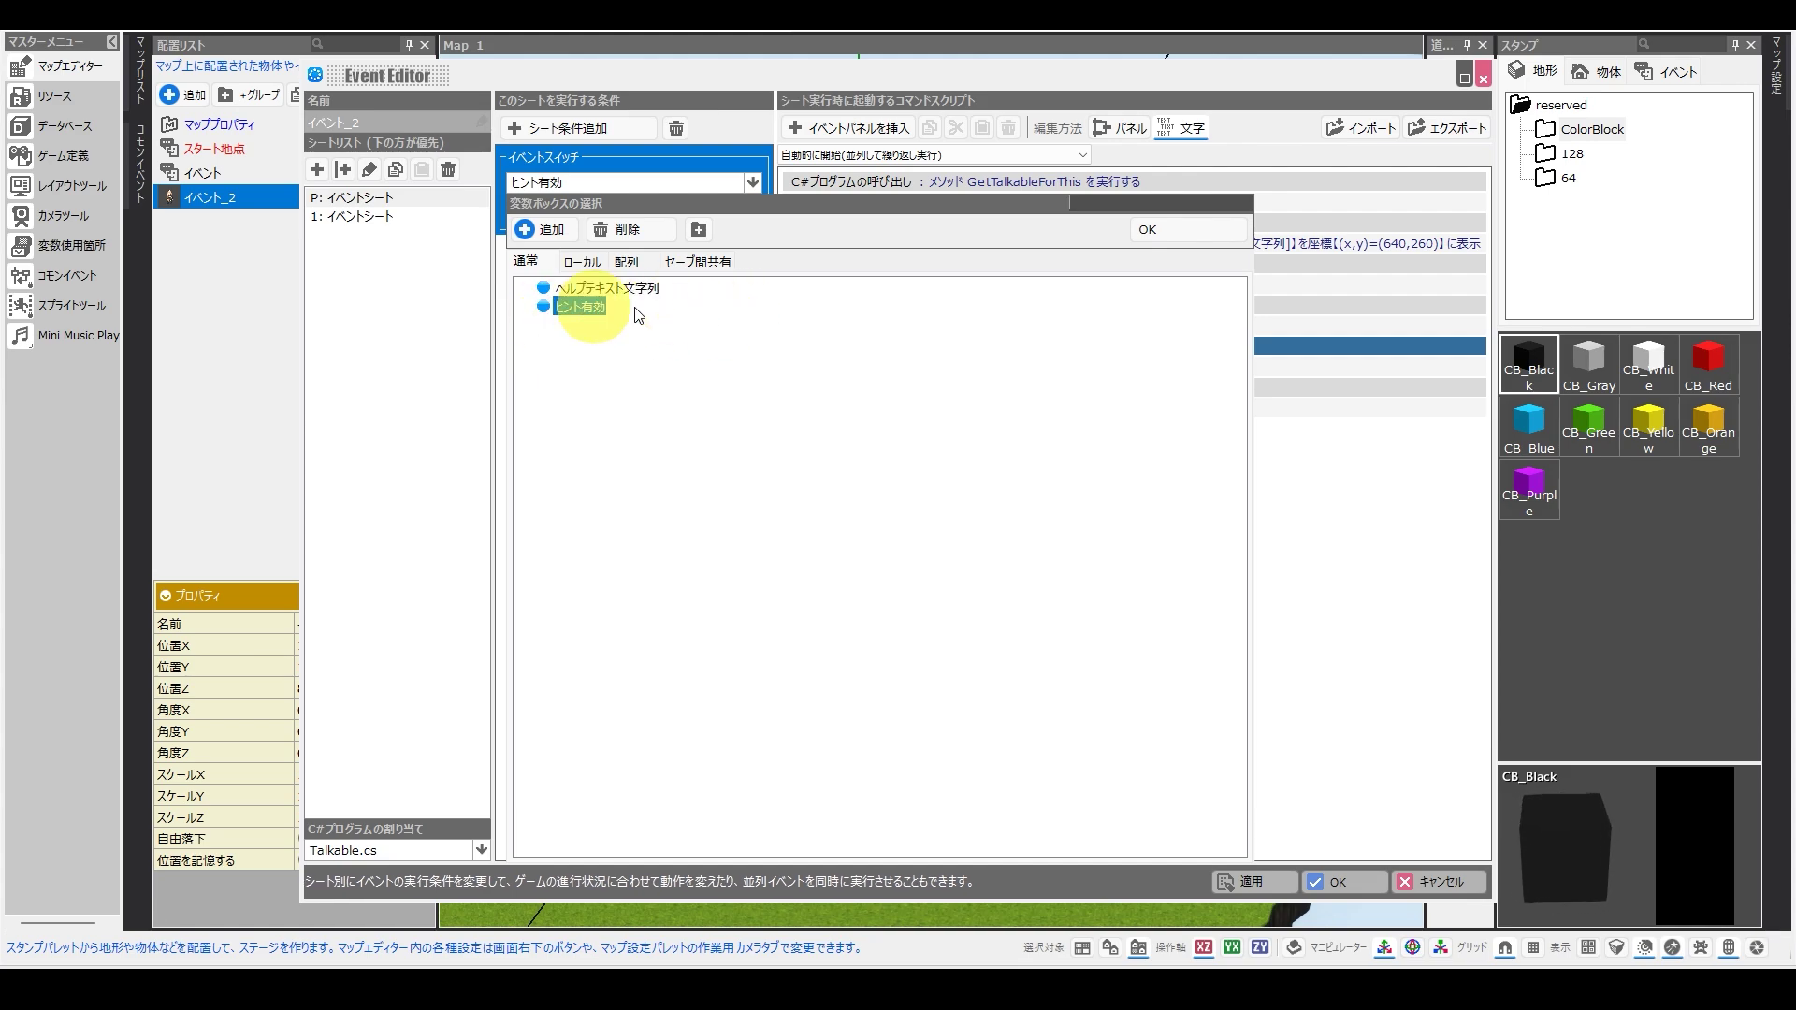
left_click(1166, 238)
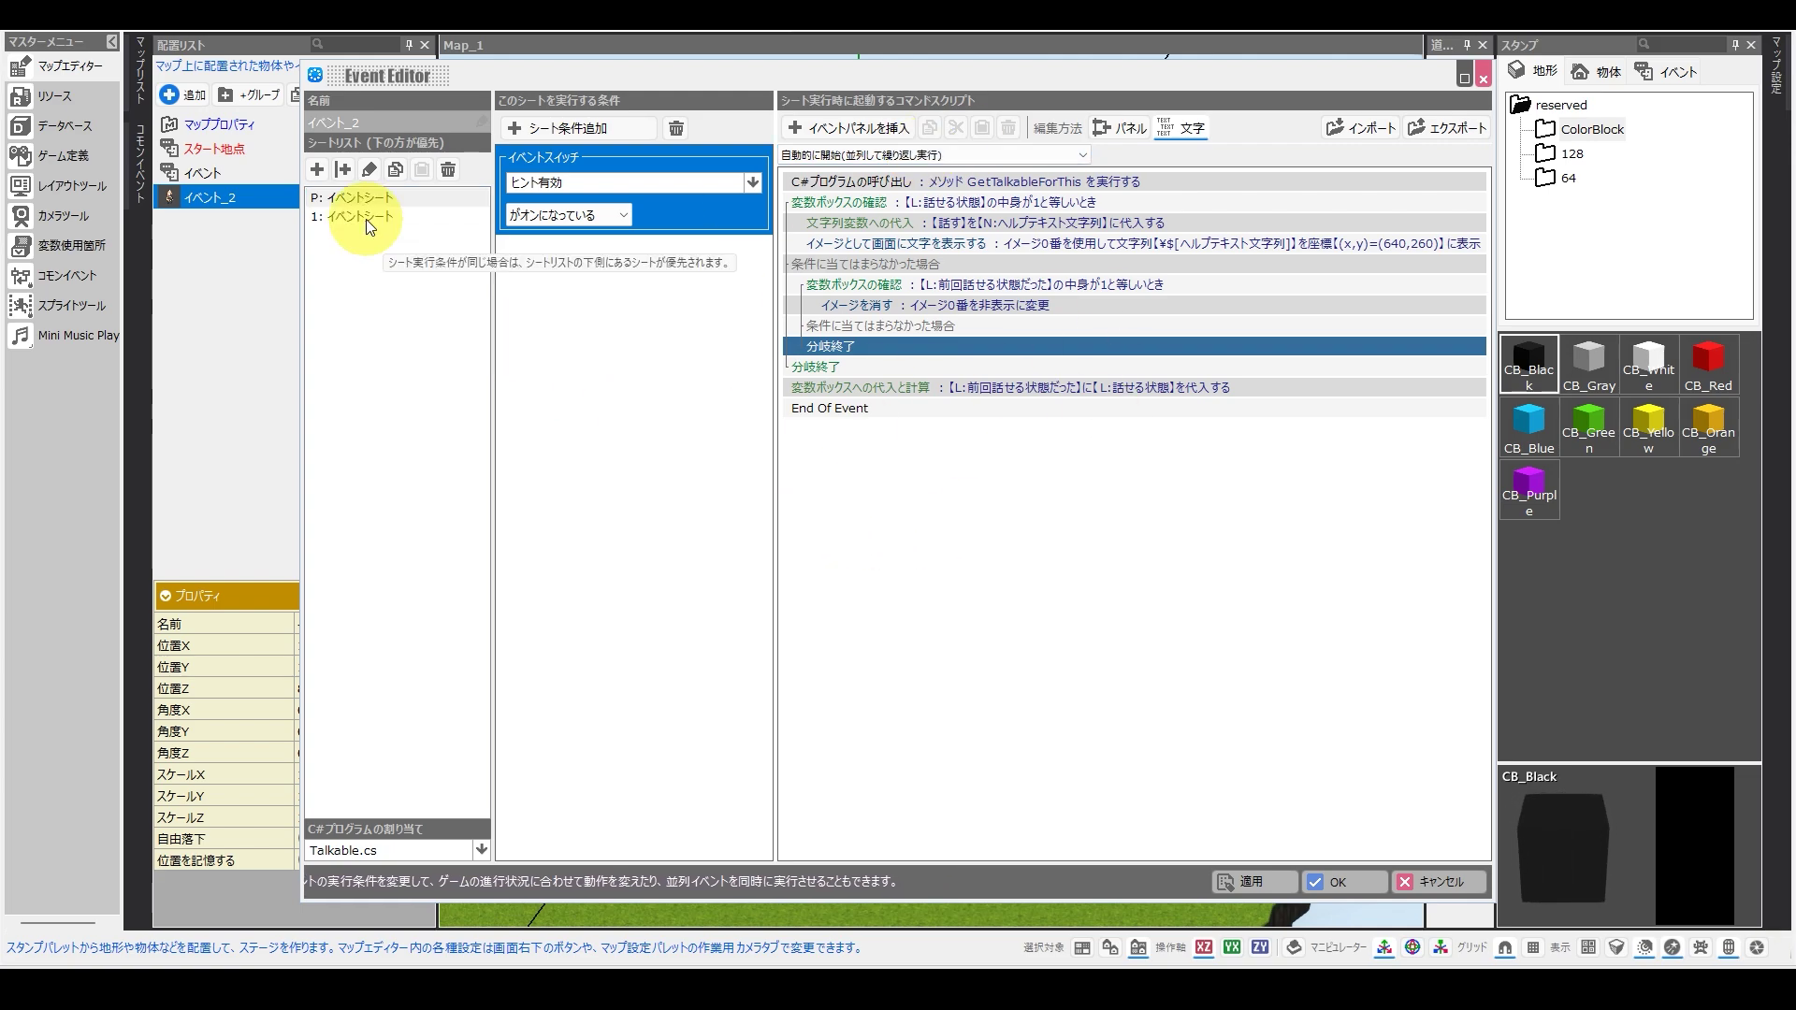
Check the talk sheet's ヒント無効化 and ヒント有効化 common event calls around the message, and save the event.
key("Delete")
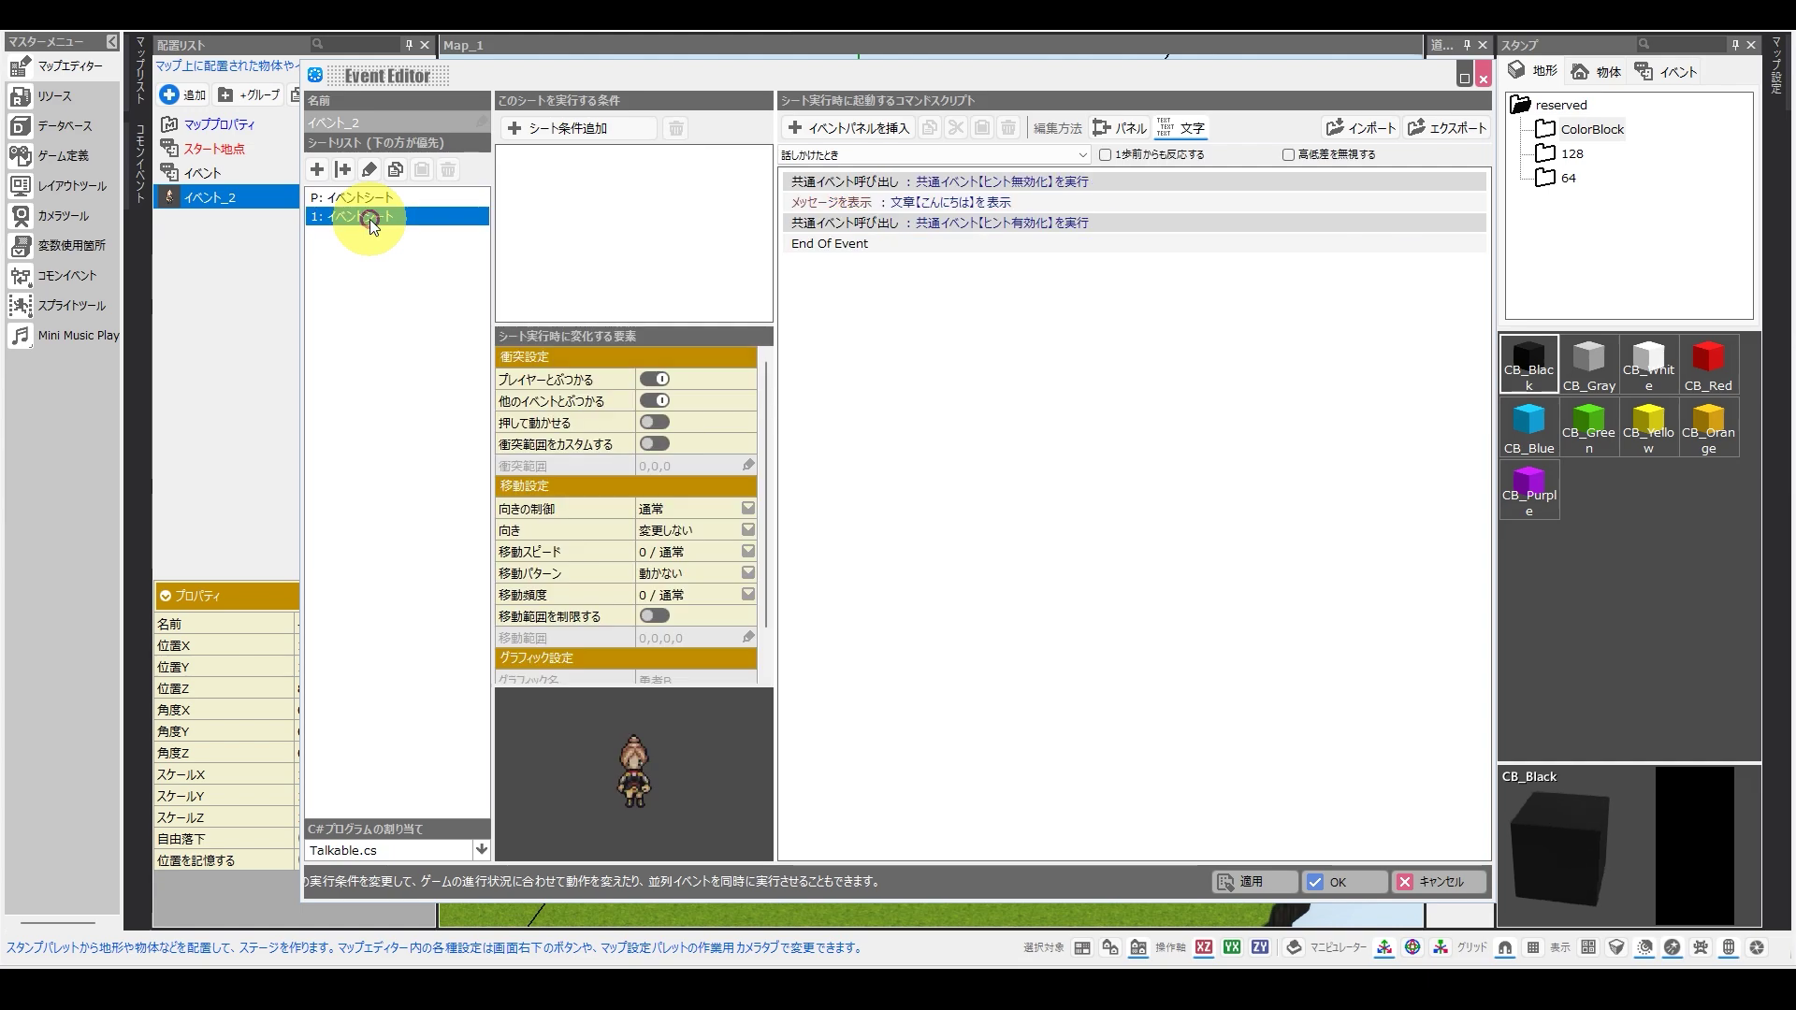
key("ctrl+z")
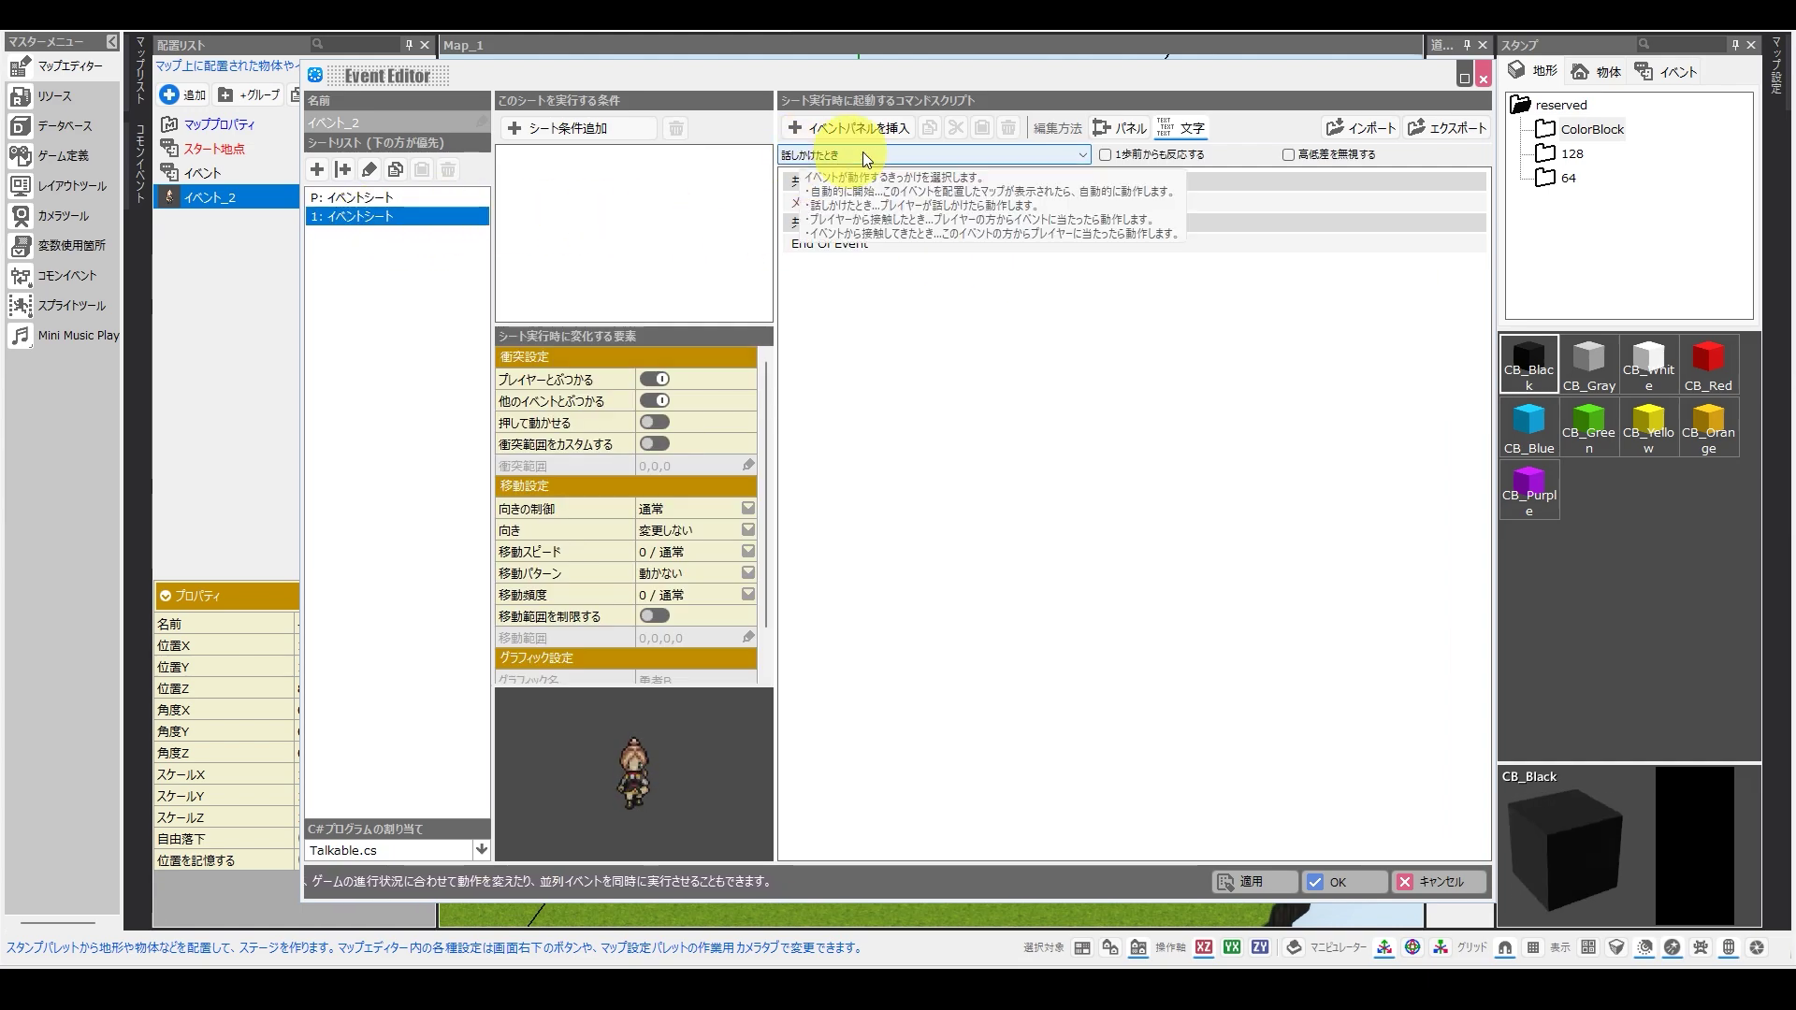
left_click(928, 182)
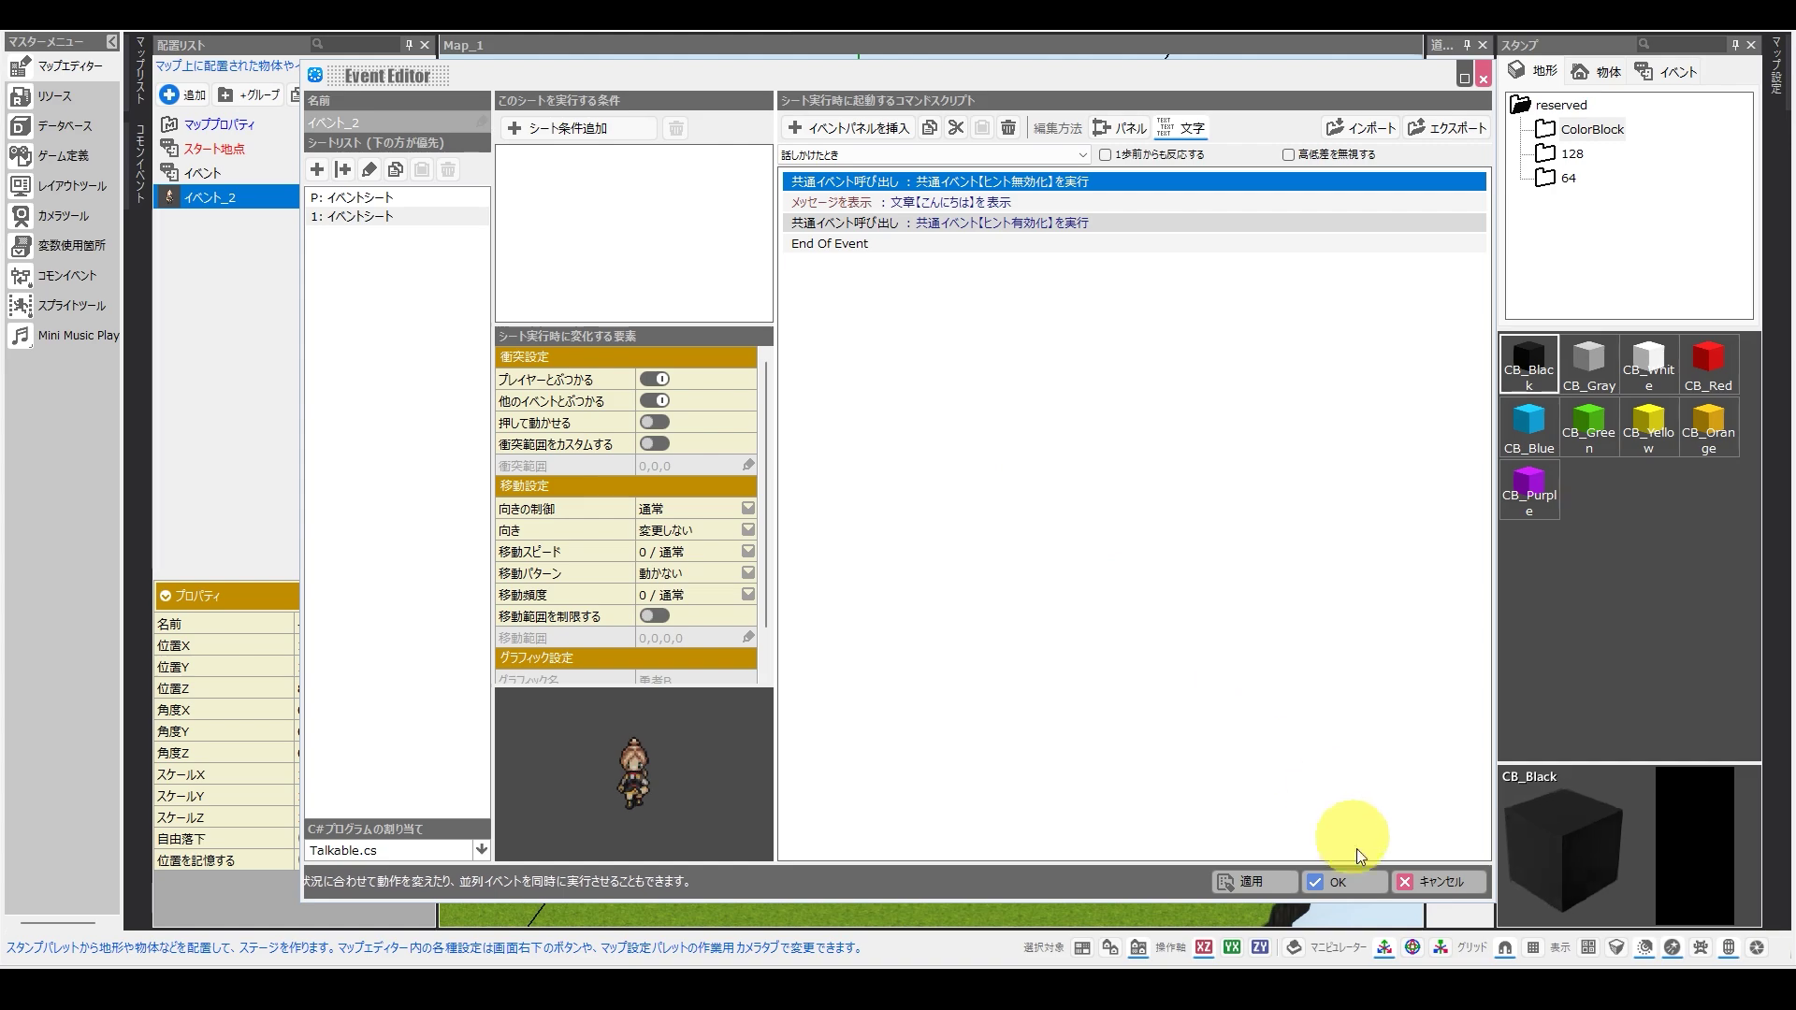
left_click(1328, 878)
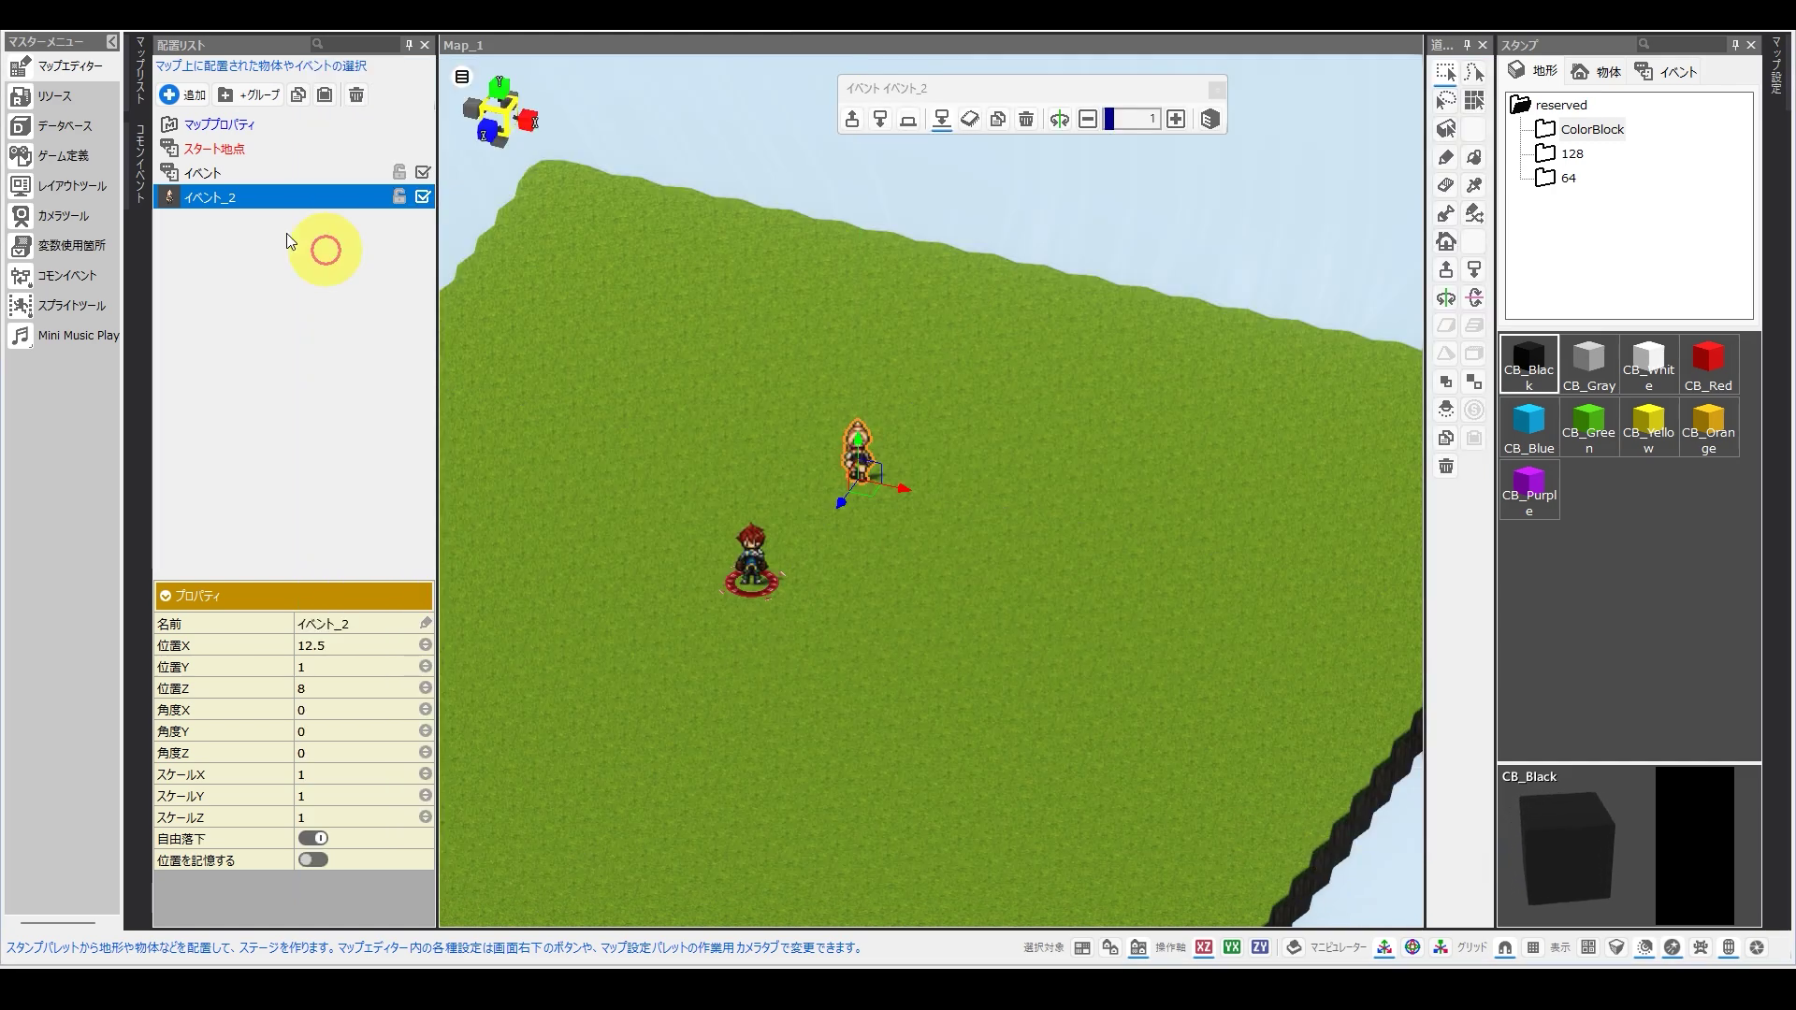
Inspect the common event ヒント無効化, including its event switch, wait and hide-image commands.
left_click(152, 177)
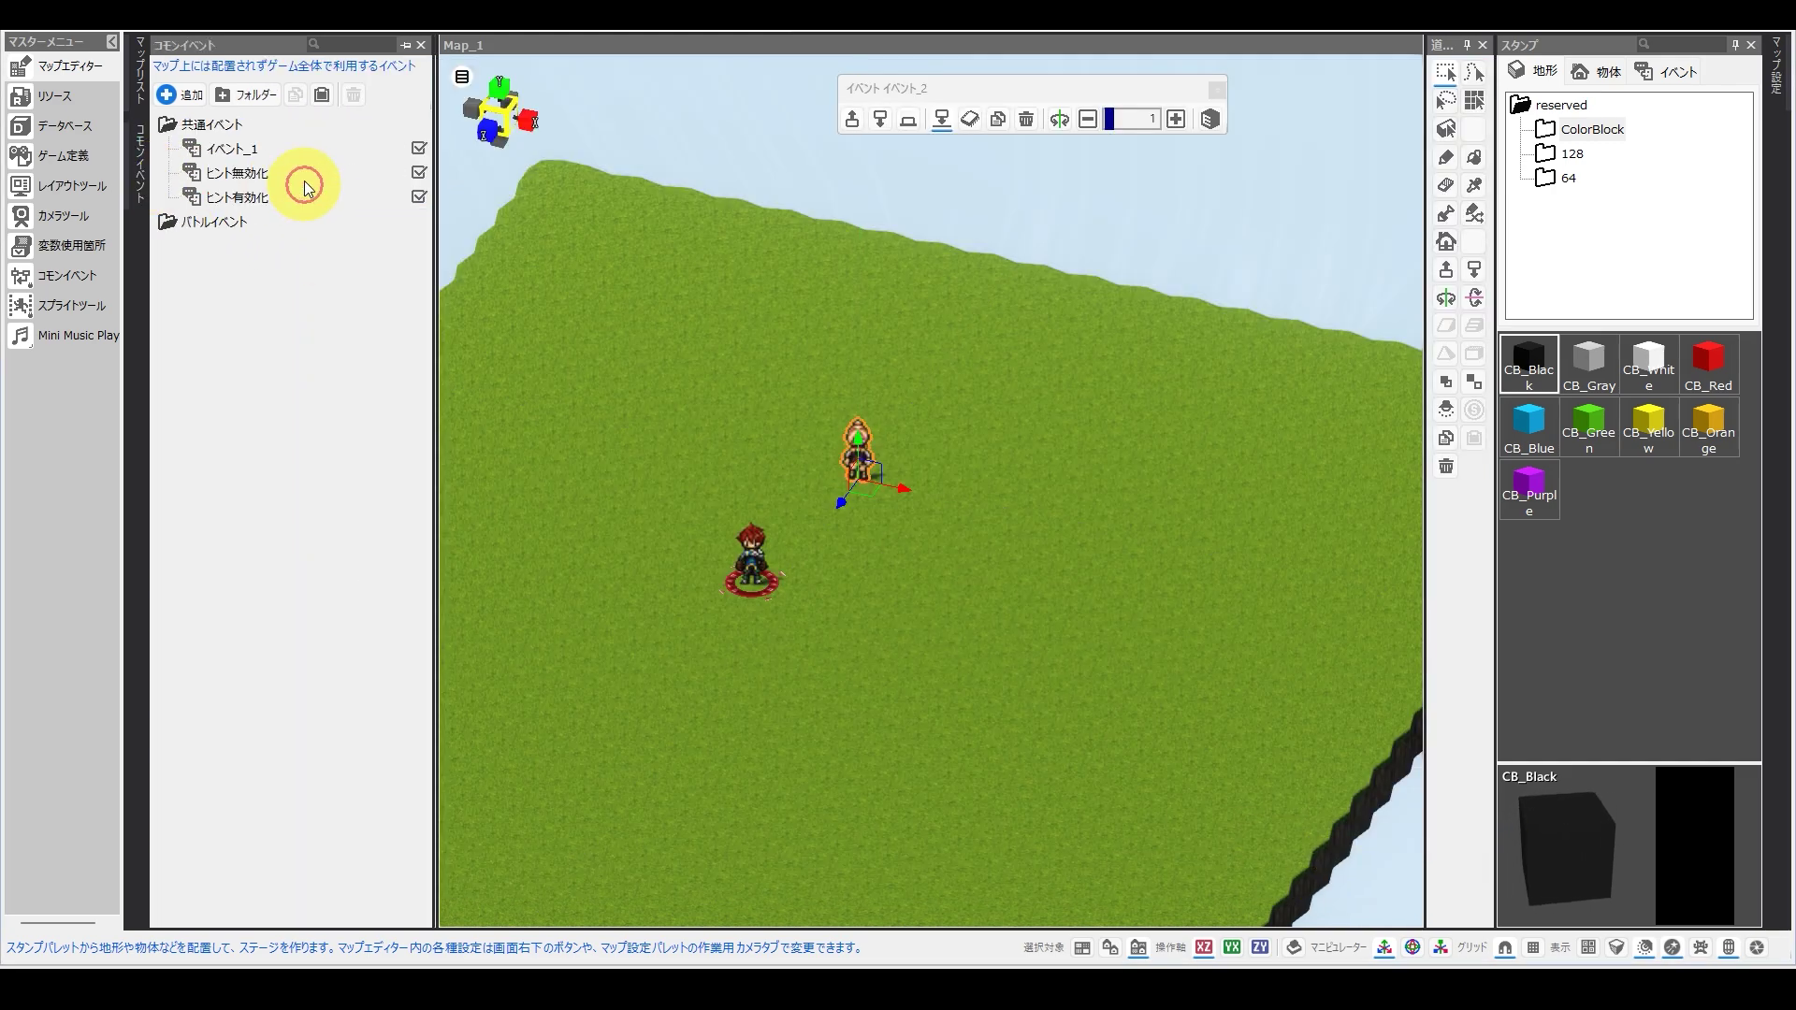
left_click(239, 152)
double_click(241, 172)
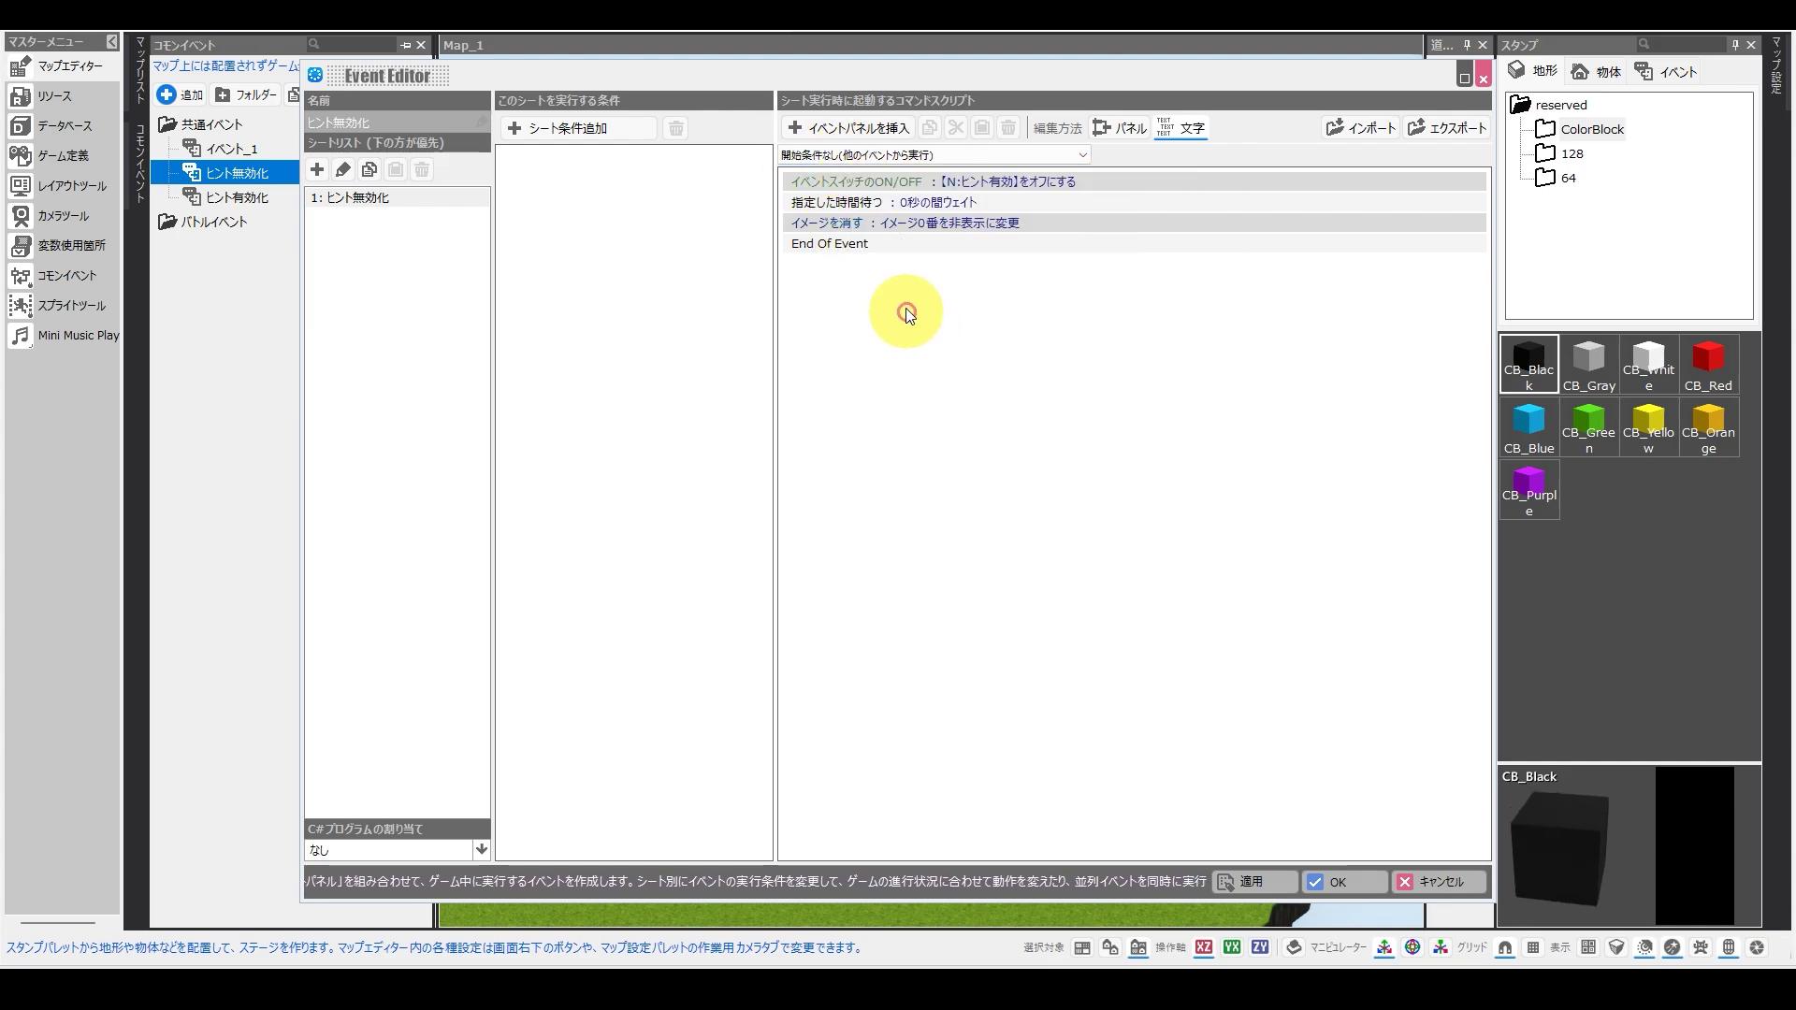
left_click(973, 179)
double_click(972, 178)
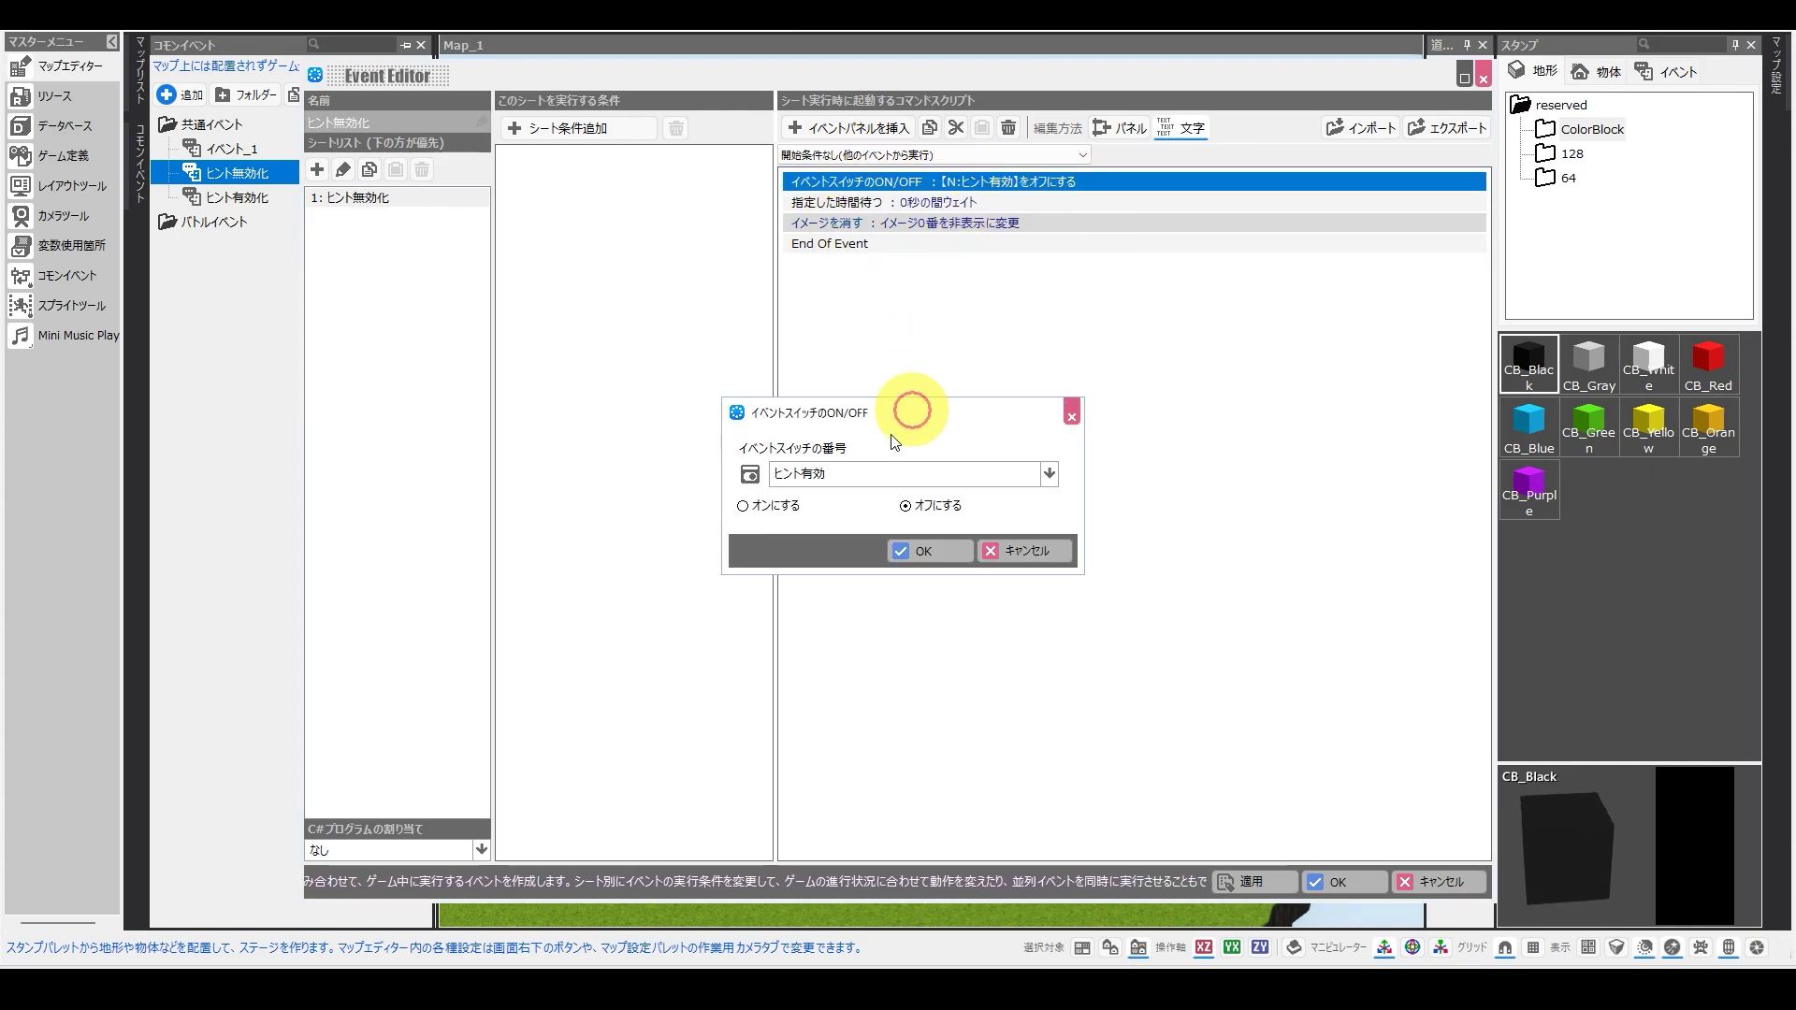
left_click(930, 550)
left_click(918, 204)
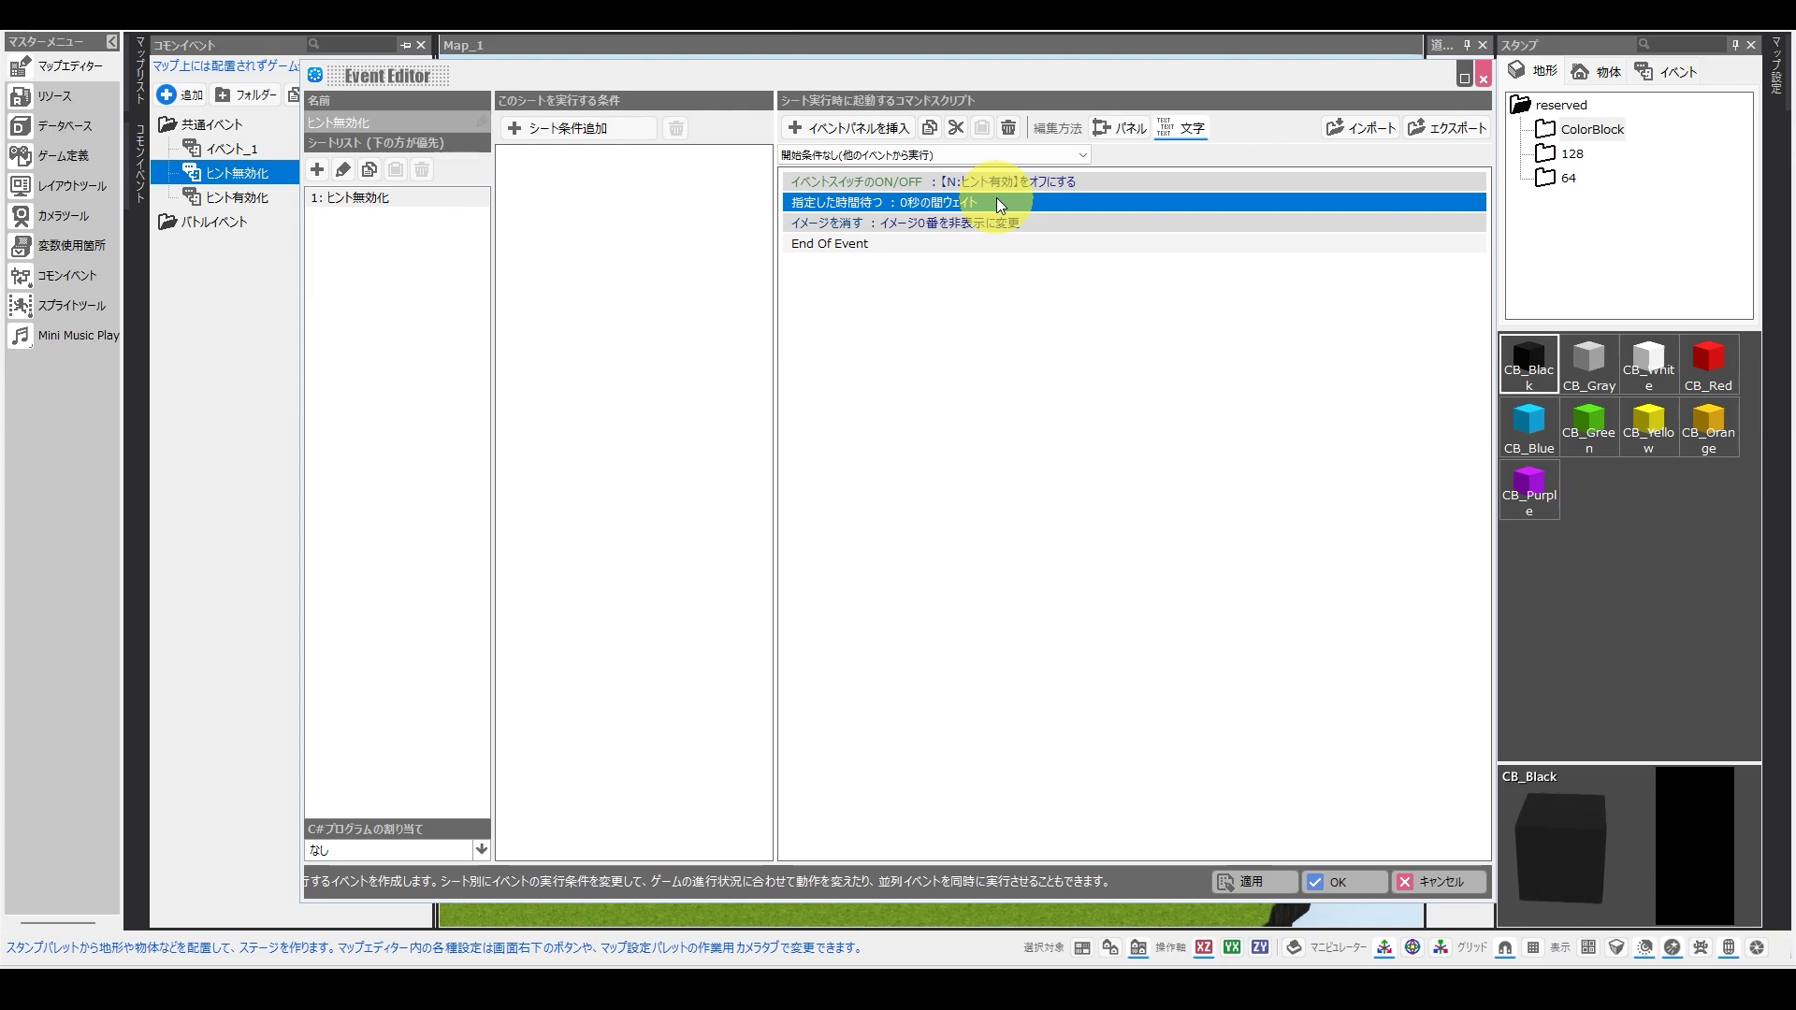
left_click(1003, 225)
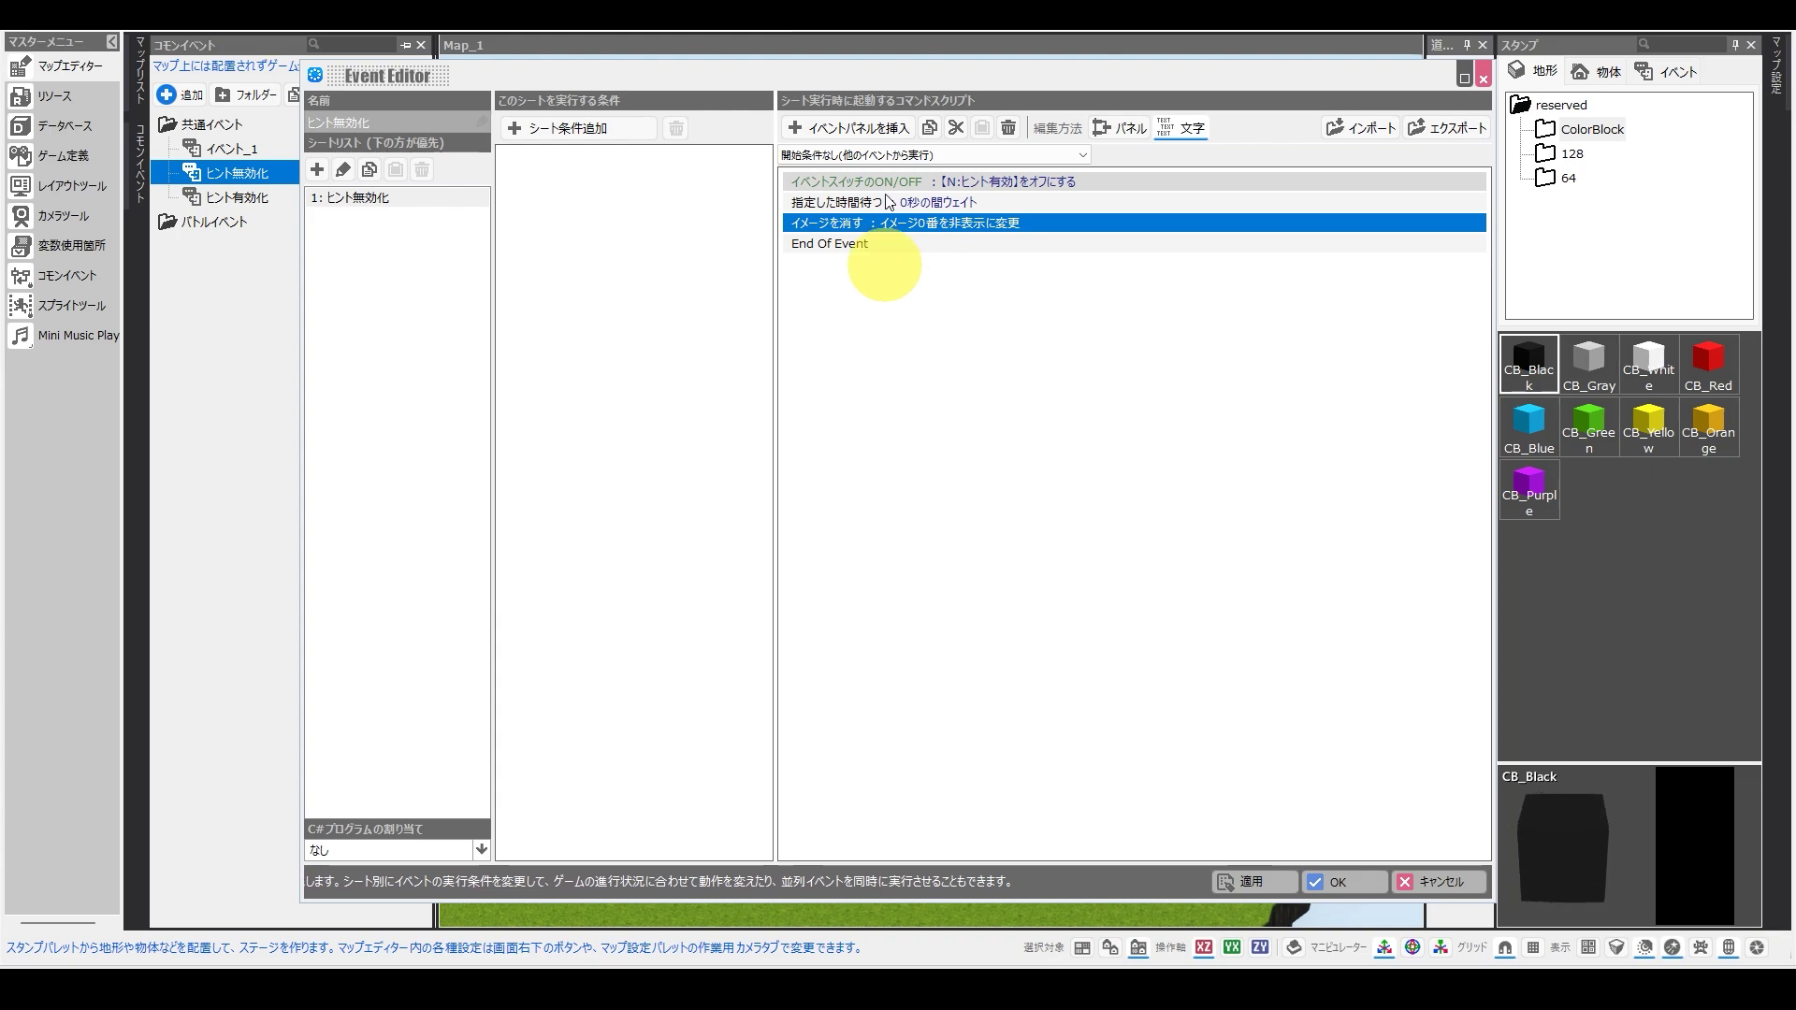
key("Escape")
left_click(939, 552)
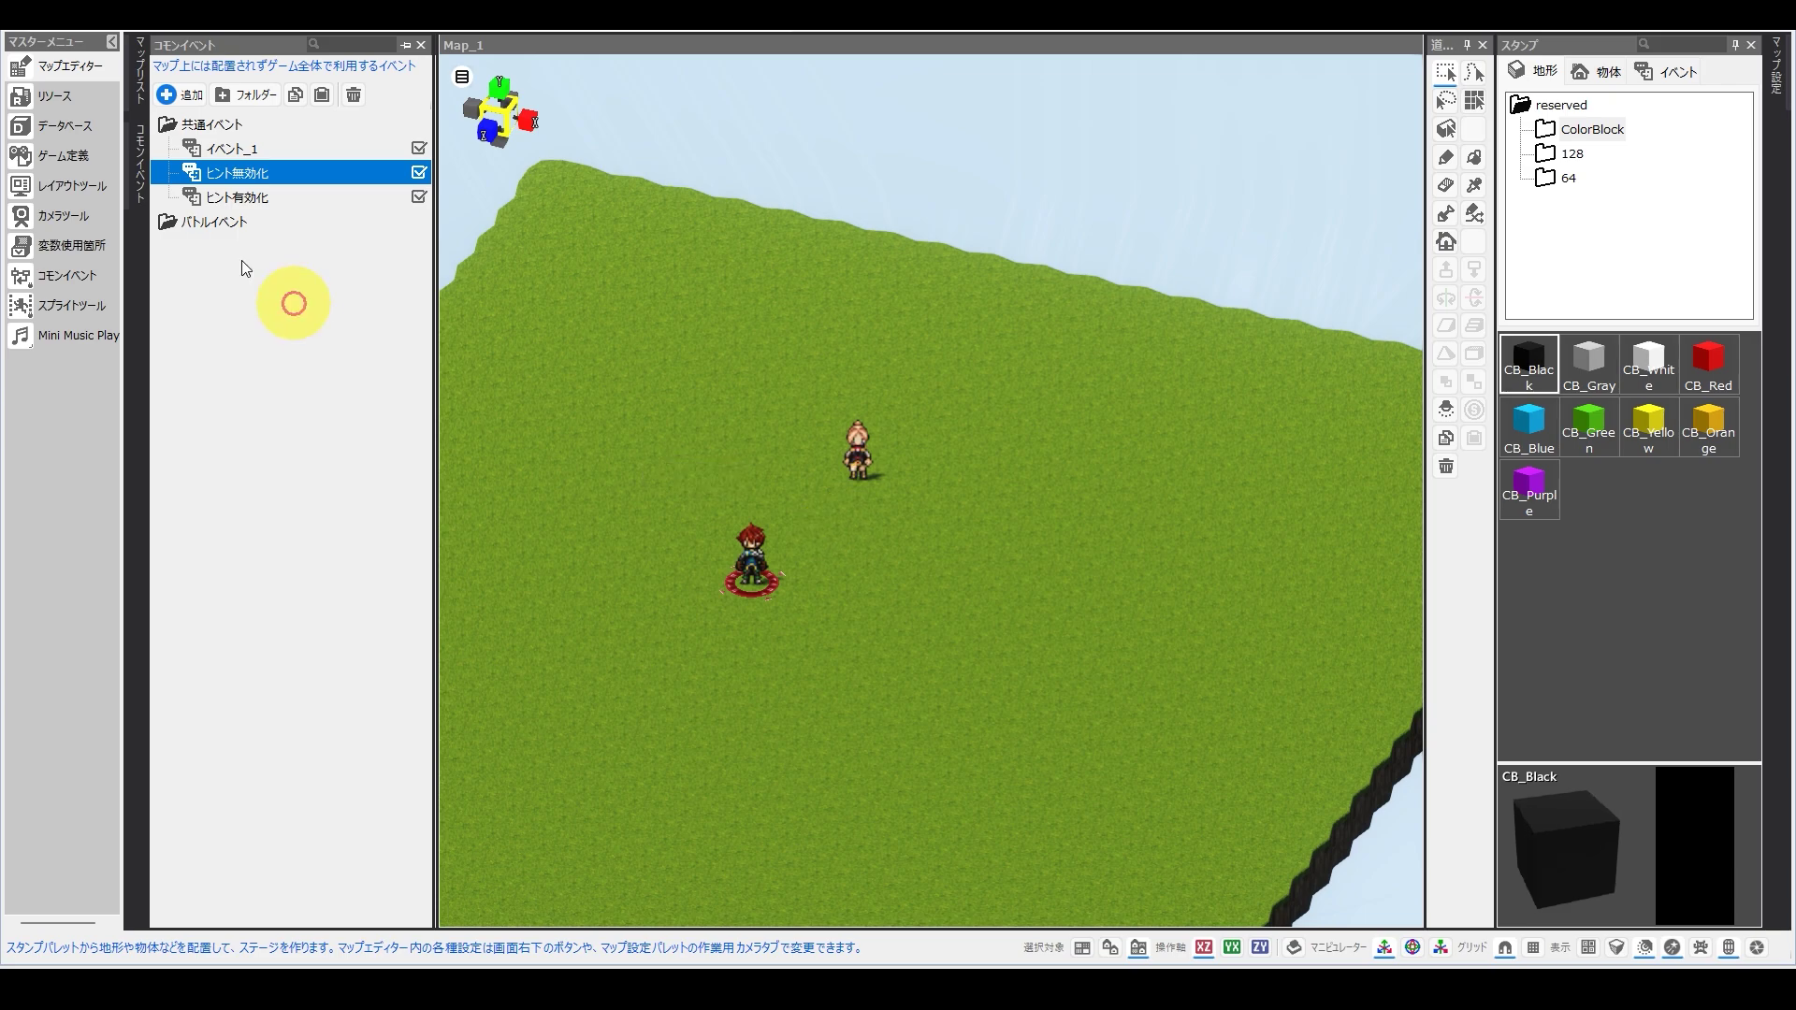
Inspect the common event ヒント有効化 and its event switch and wait commands.
left_click(273, 198)
double_click(273, 198)
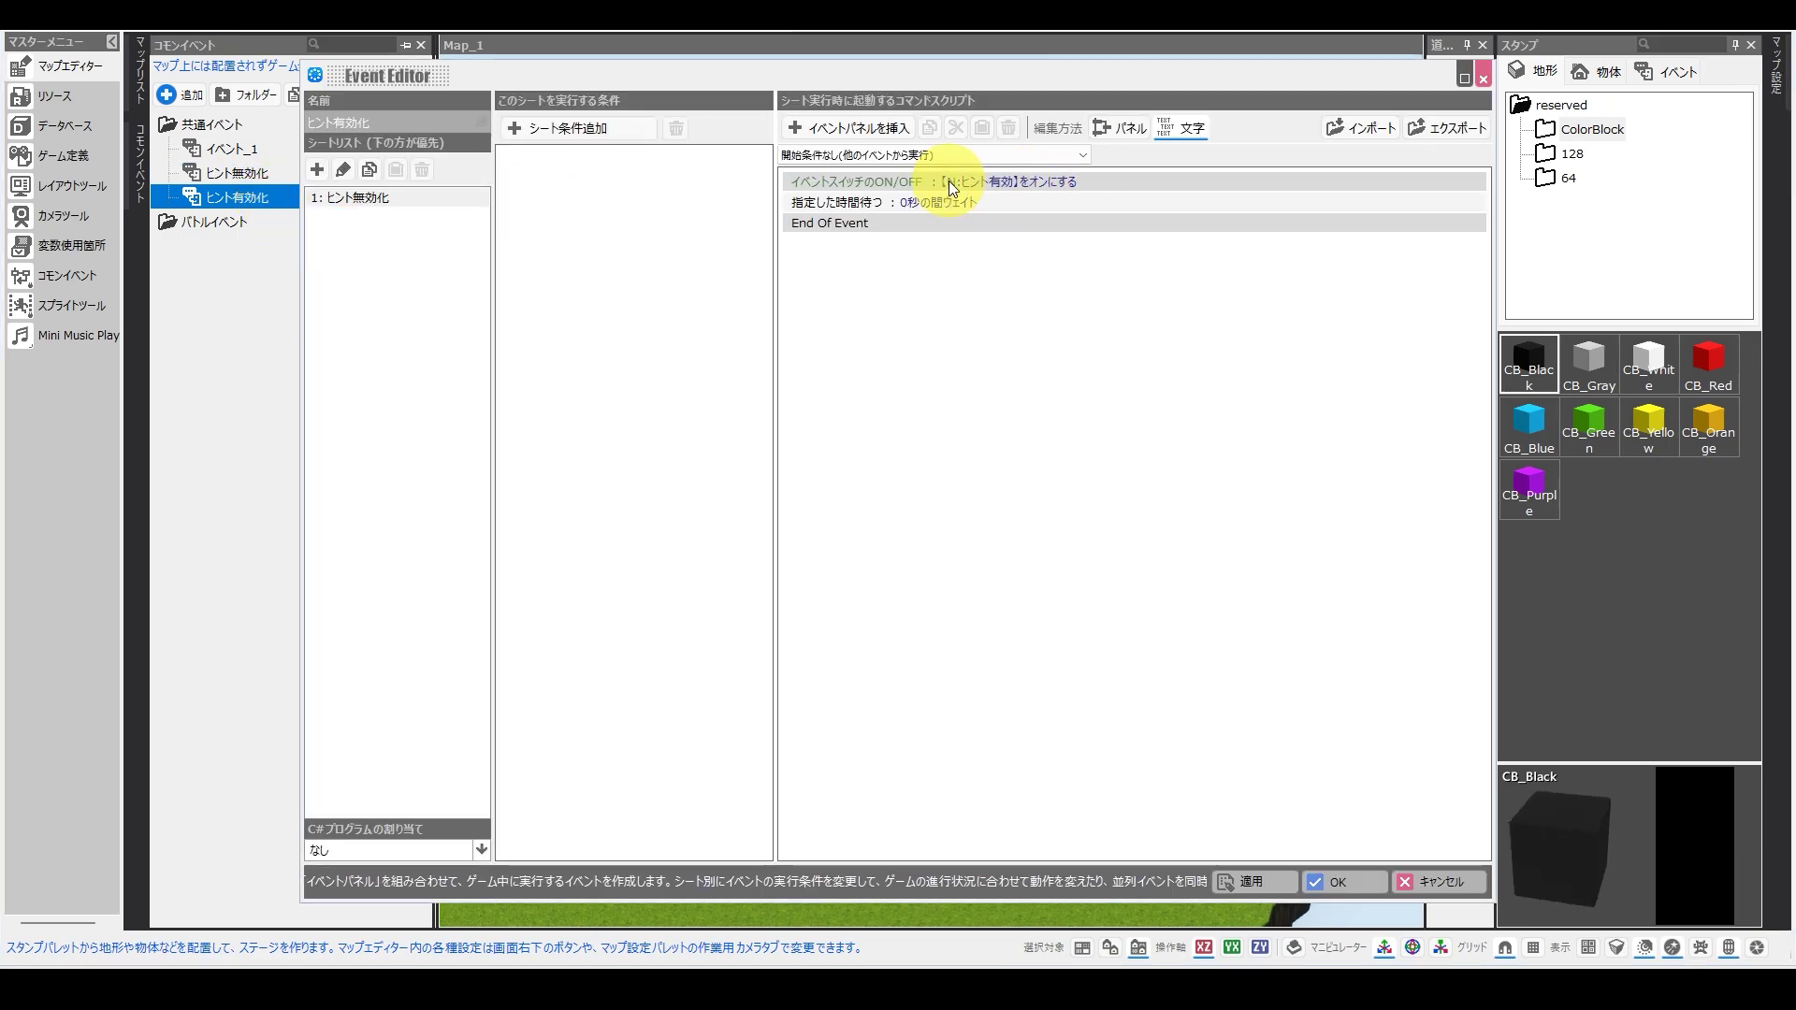
left_click(962, 202)
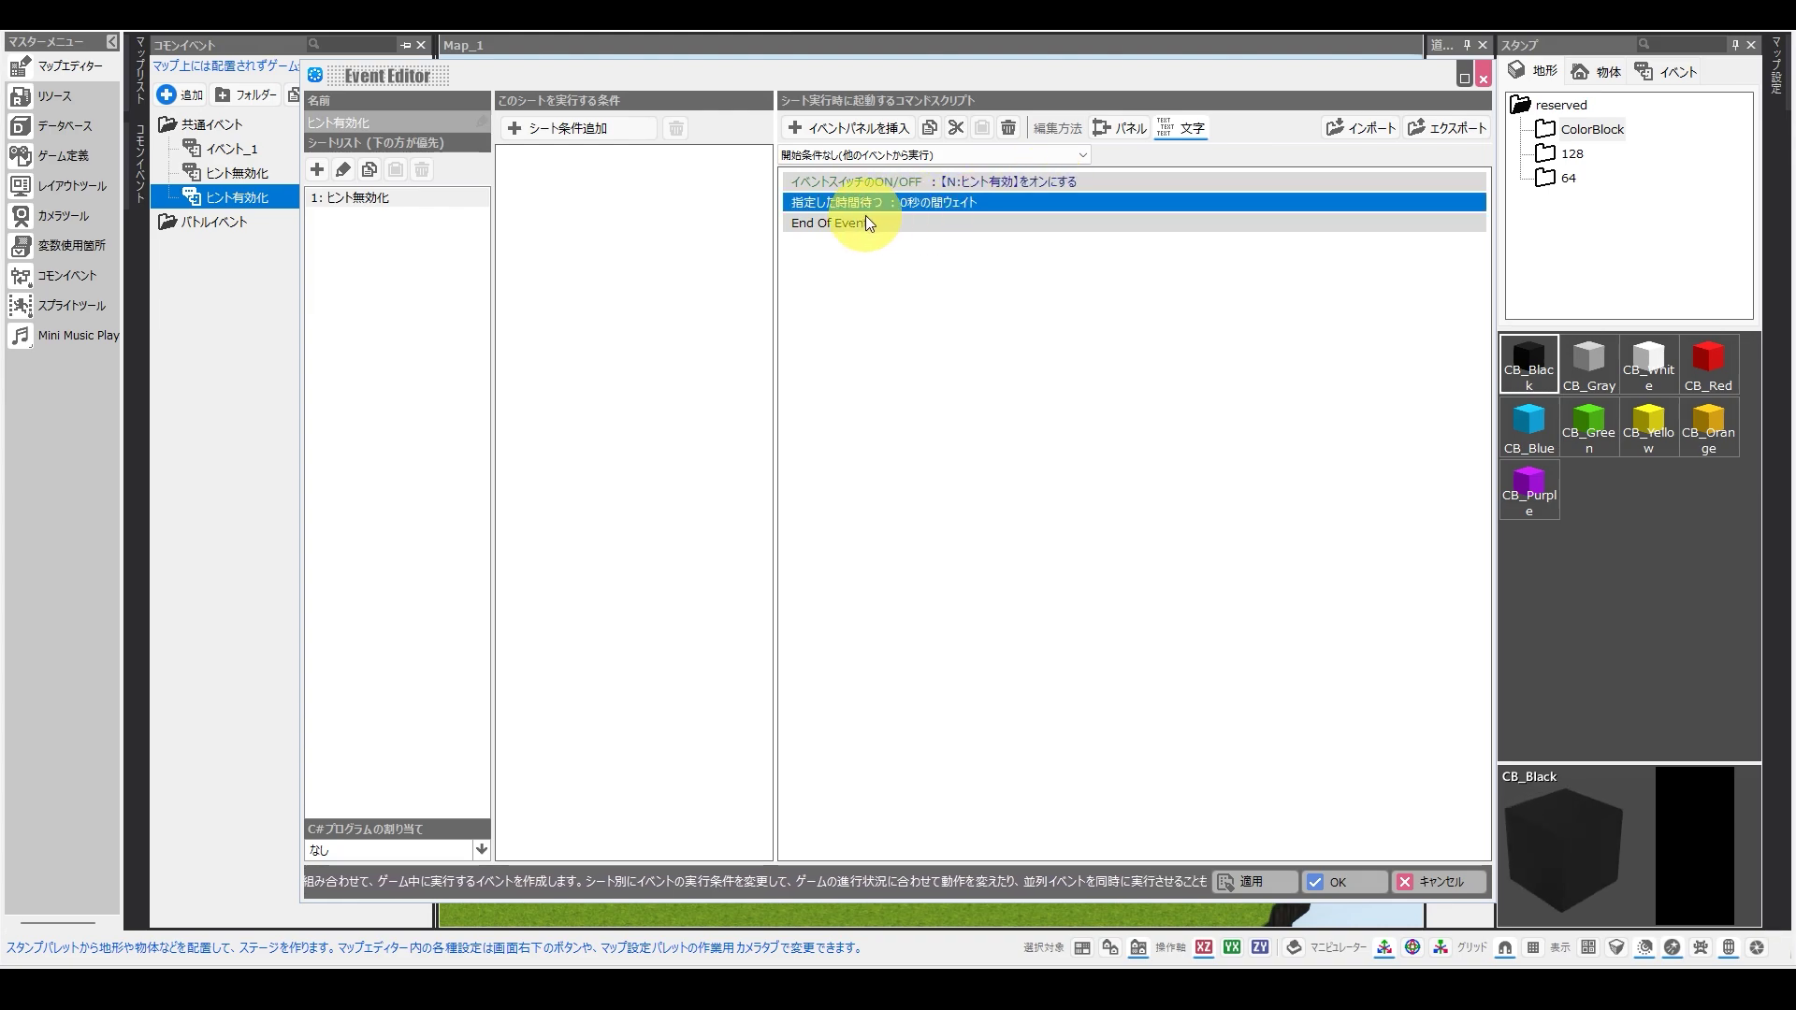
left_click(1354, 882)
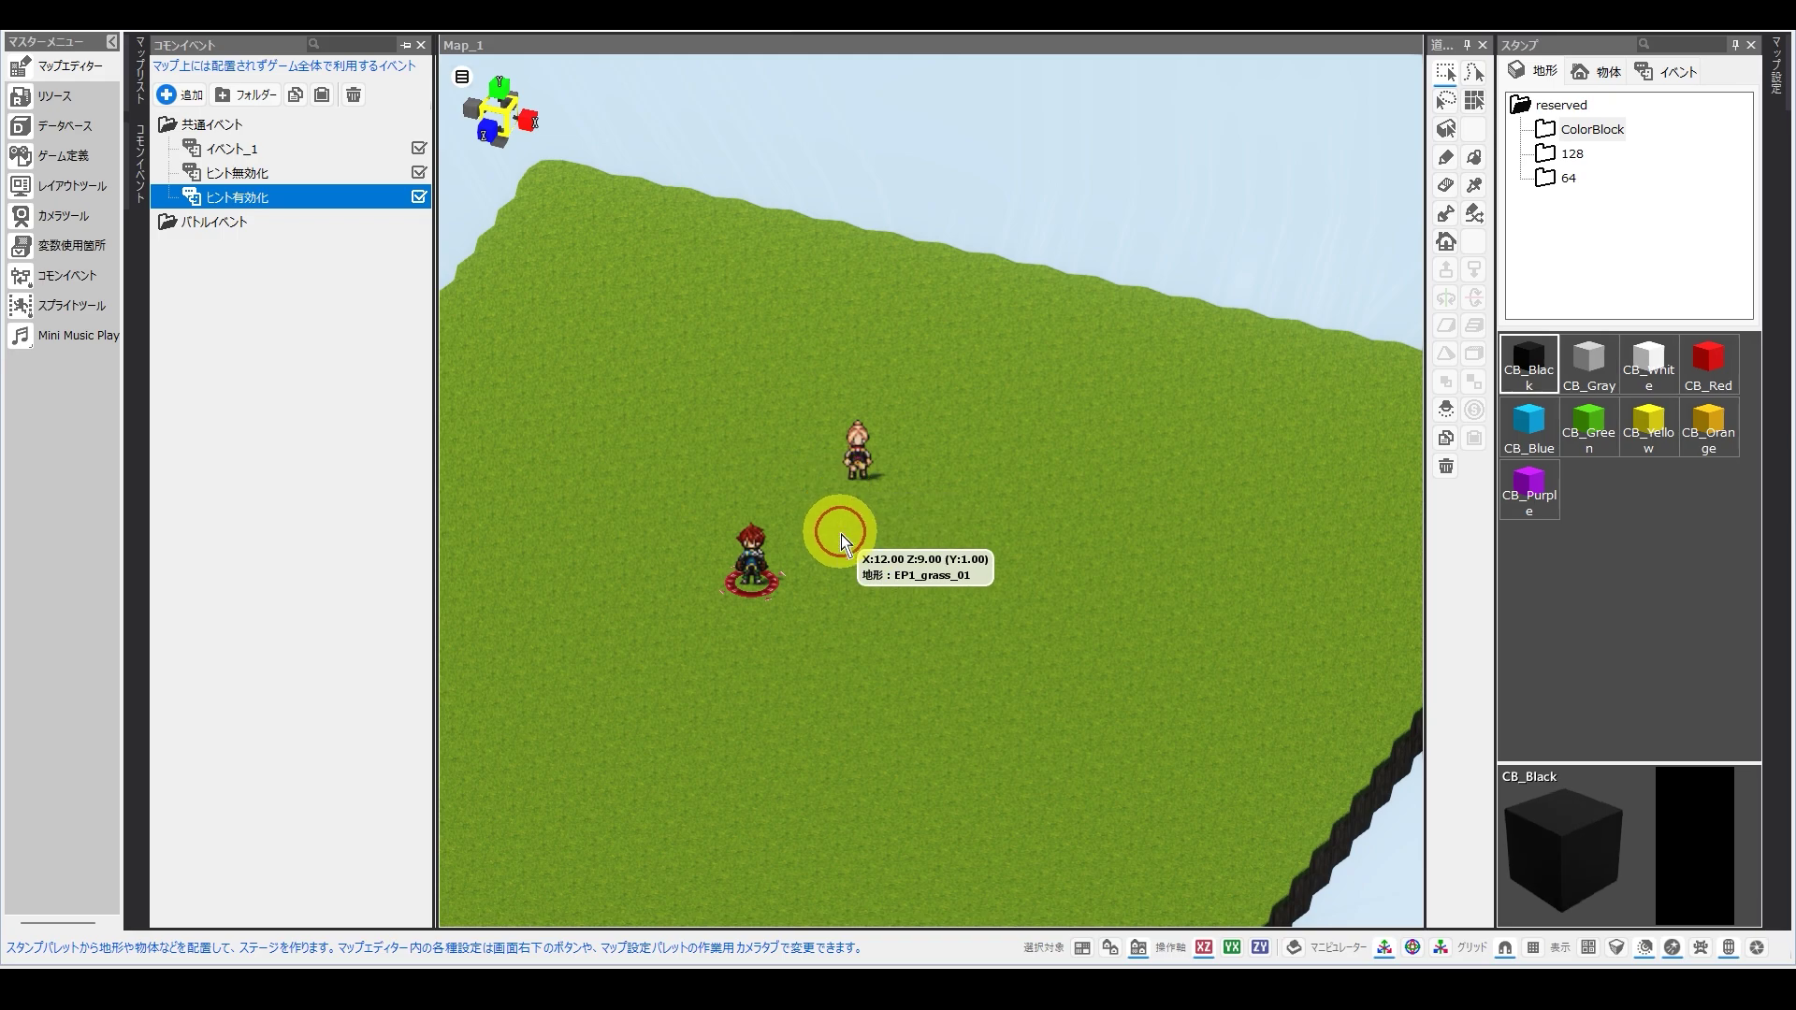
Reopen the NPC event and recheck the message command on its talk sheet.
double_click(869, 462)
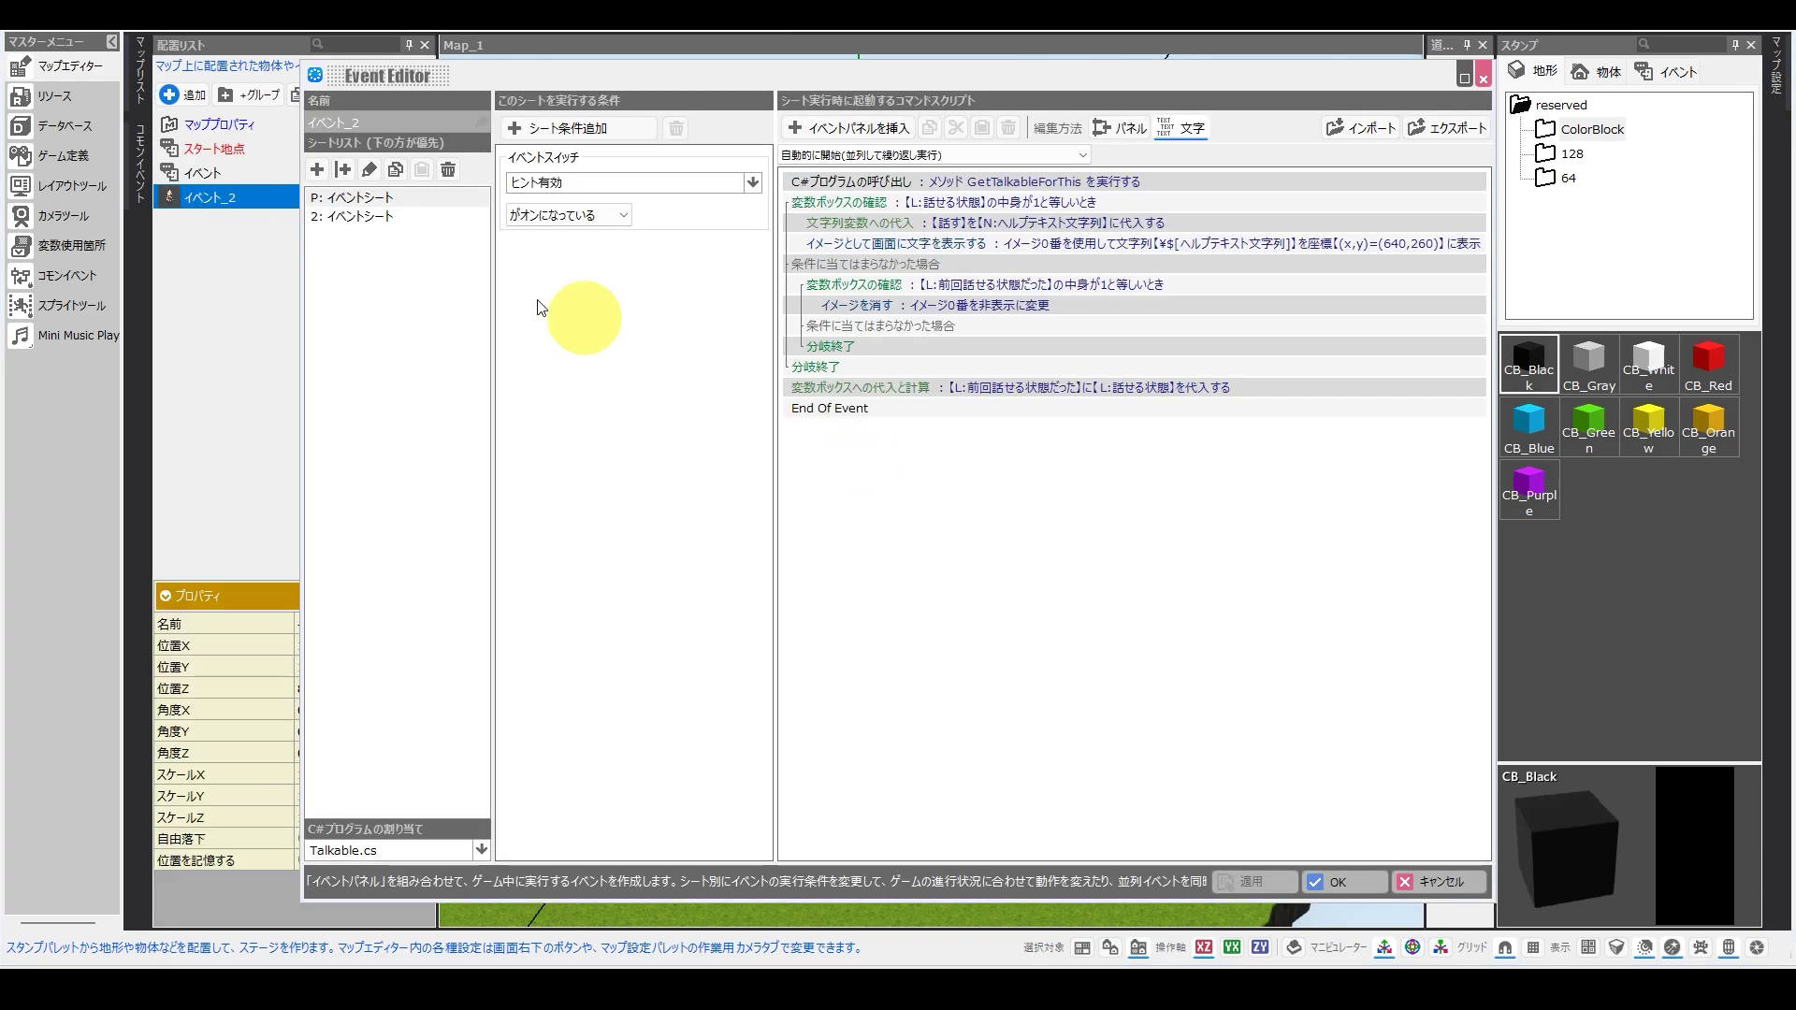
left_click(385, 218)
left_click(973, 203)
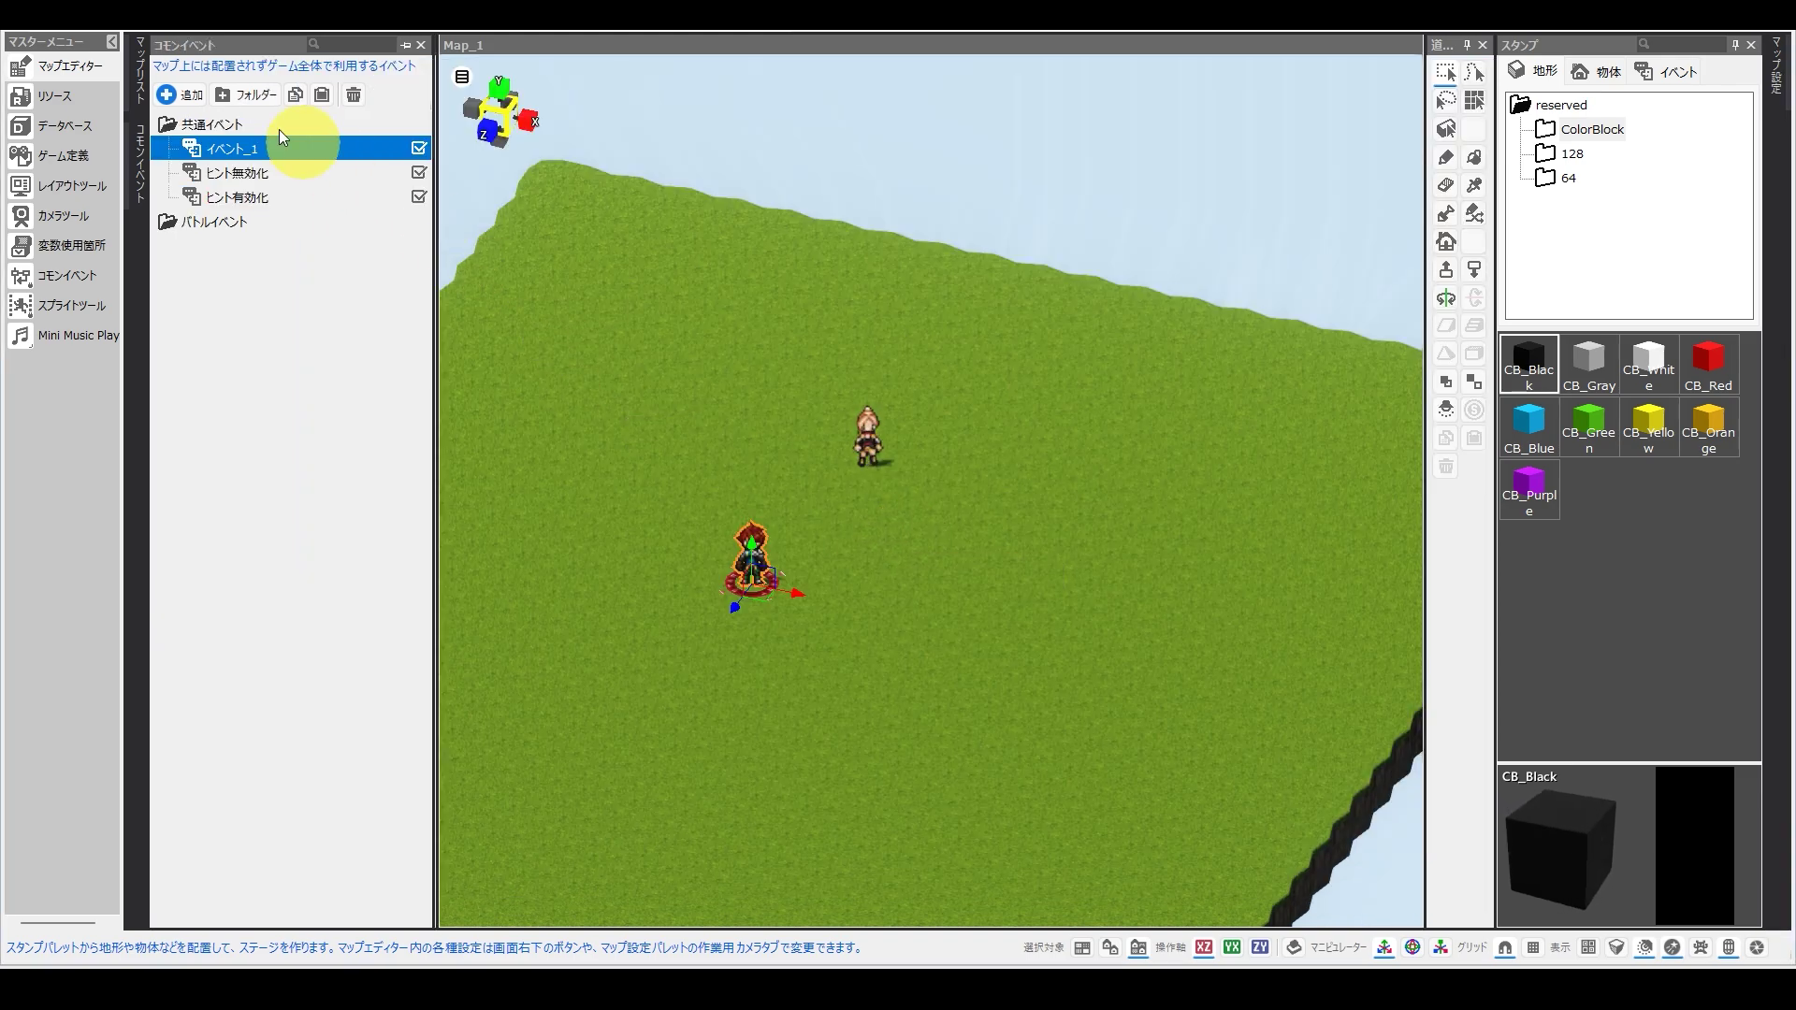
Rename the common event イベント_1 as 初期設定 and open it in the event editor.
left_click(228, 147)
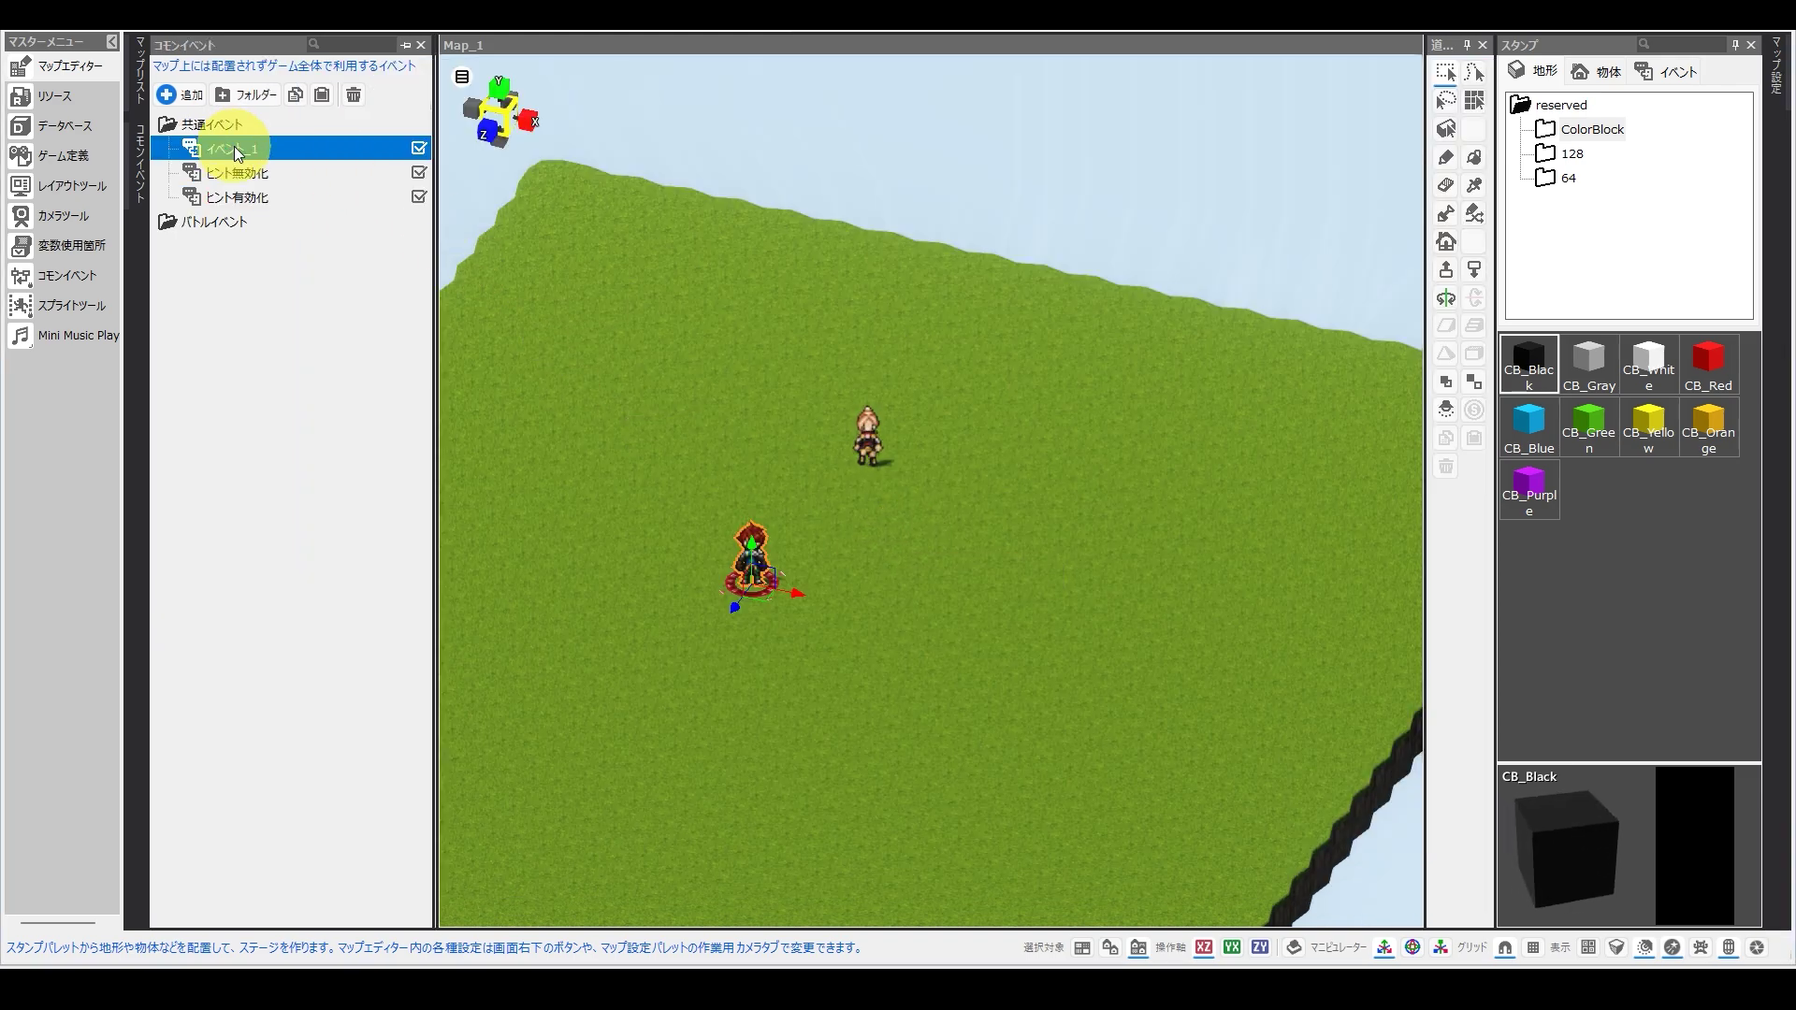
type("shokisettei")
key("space")
key("Return")
key("Return")
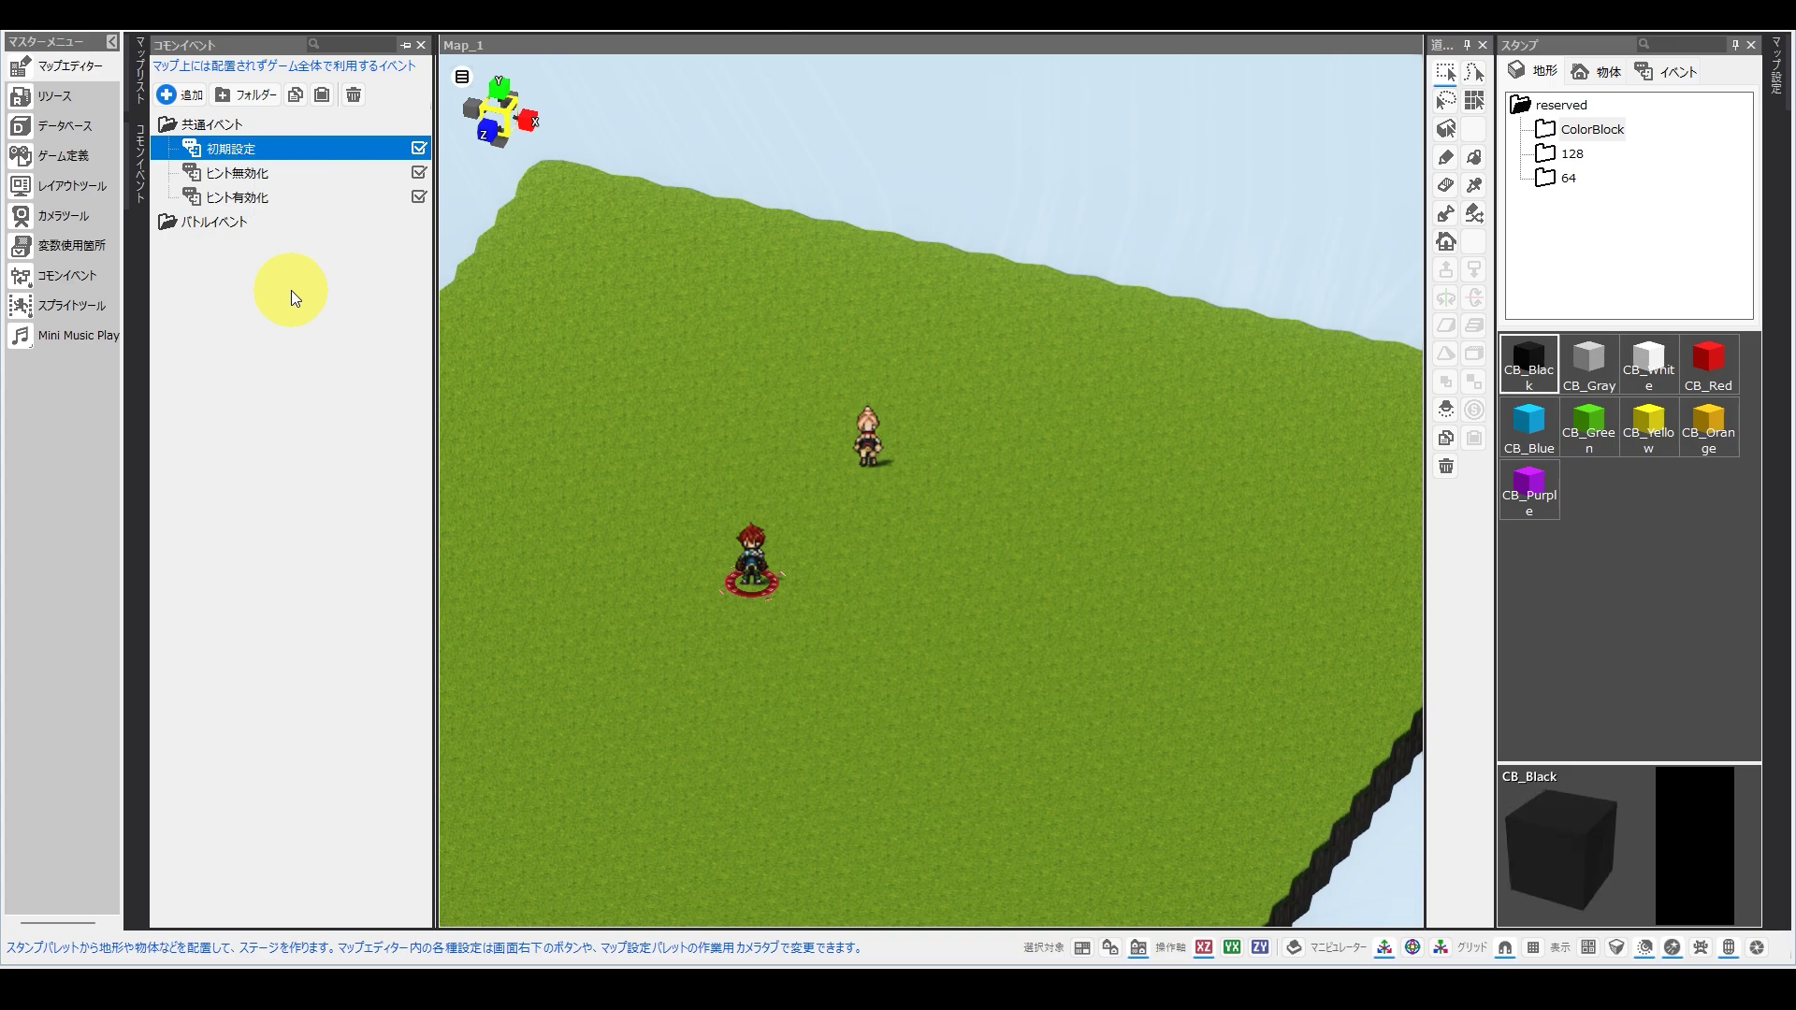
double_click(245, 146)
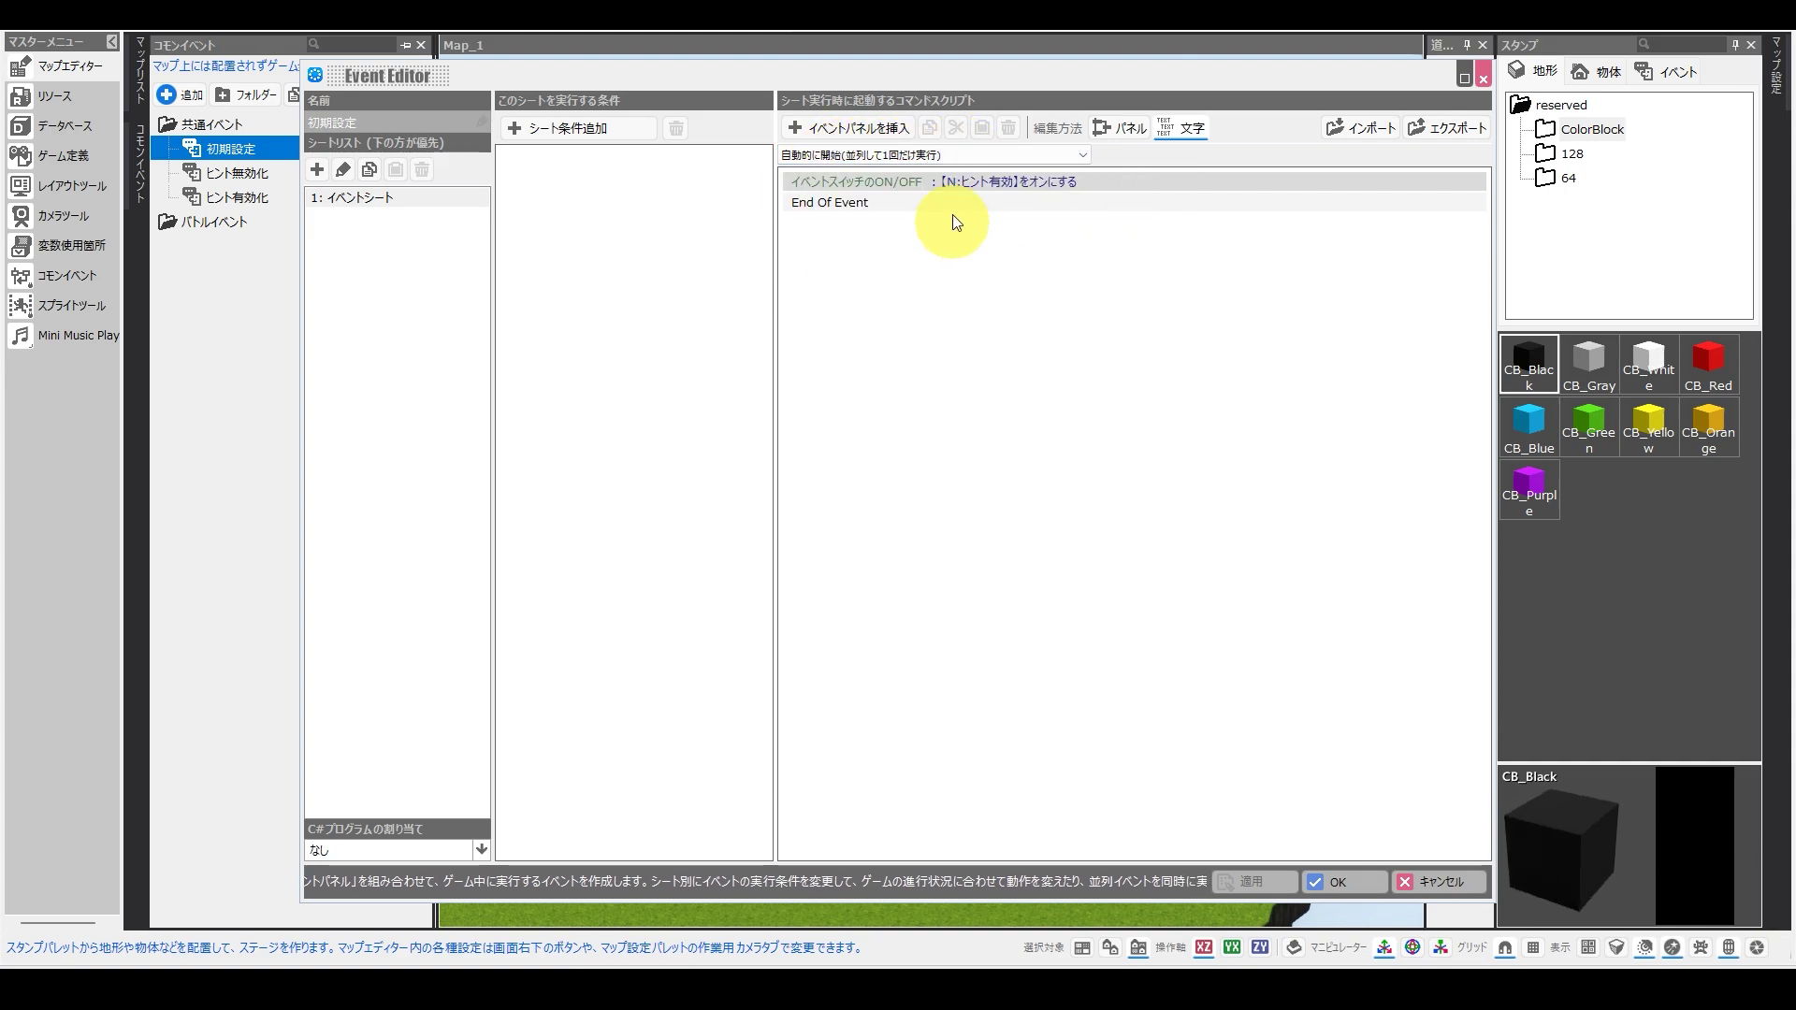
Review the ヒント有効 switch command in 初期設定 and the matching switch condition on イベント_2's parallel sheet.
left_click(1002, 181)
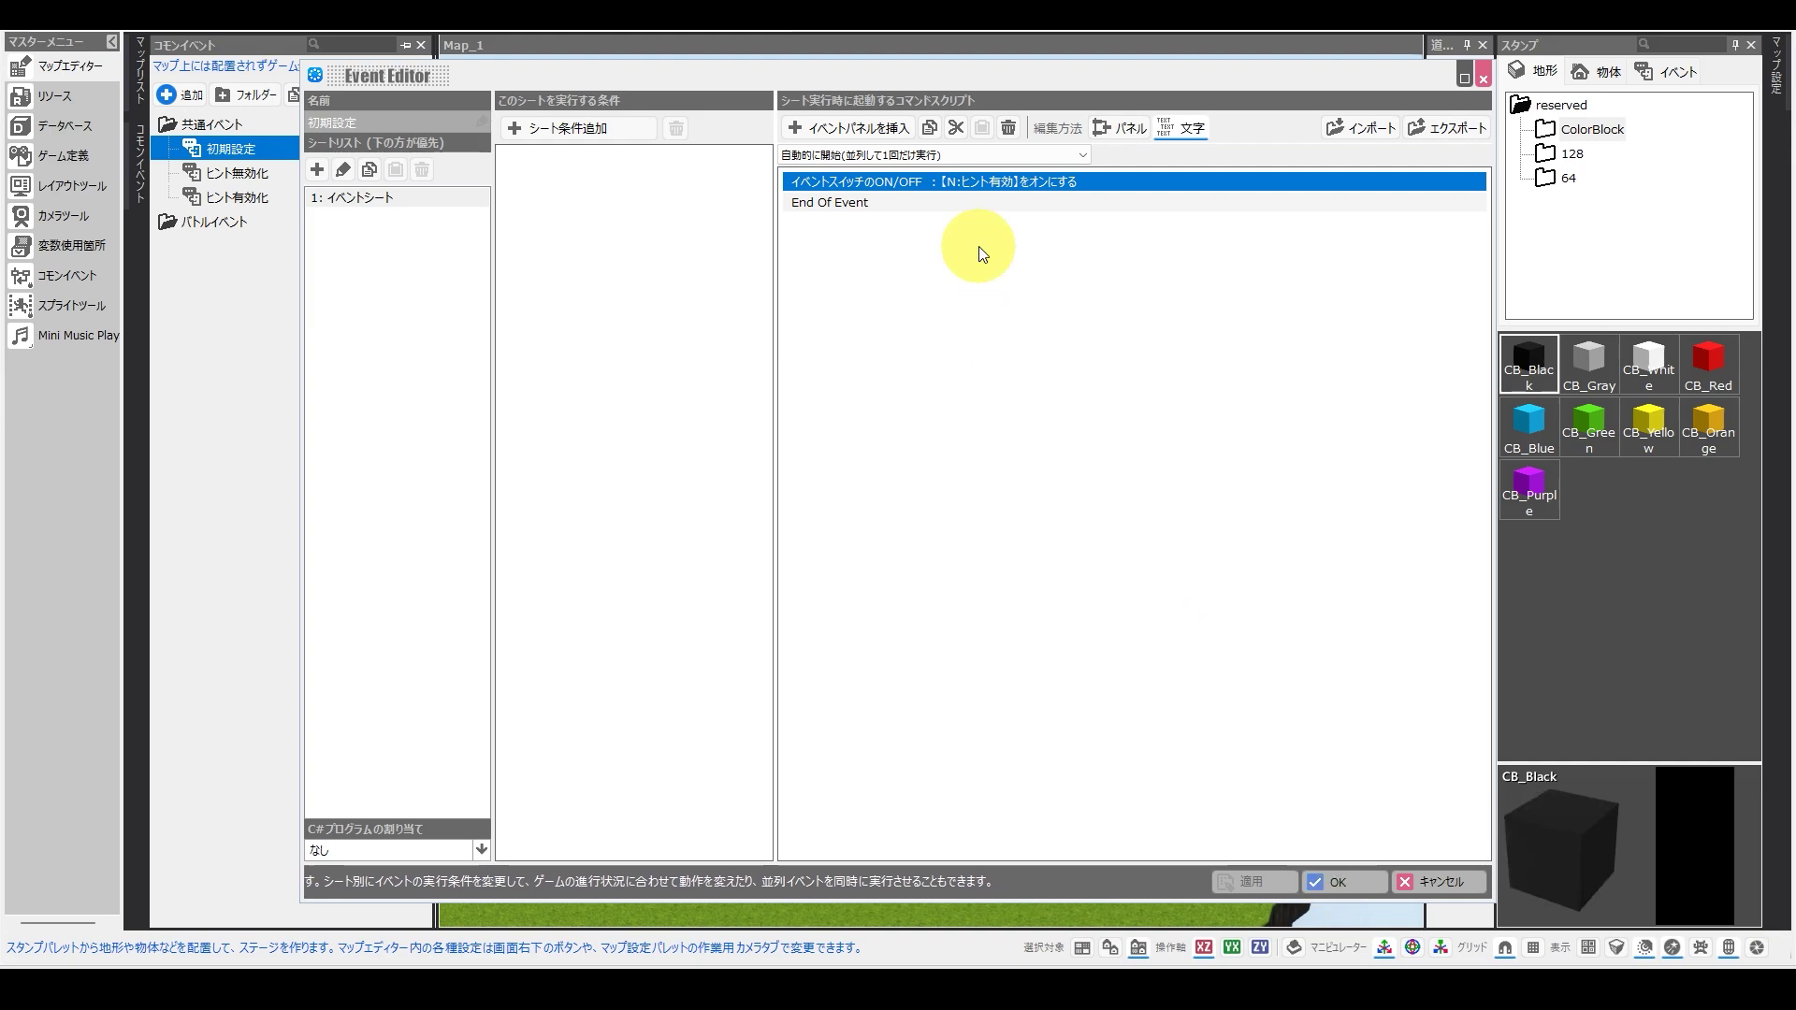
left_click(1344, 881)
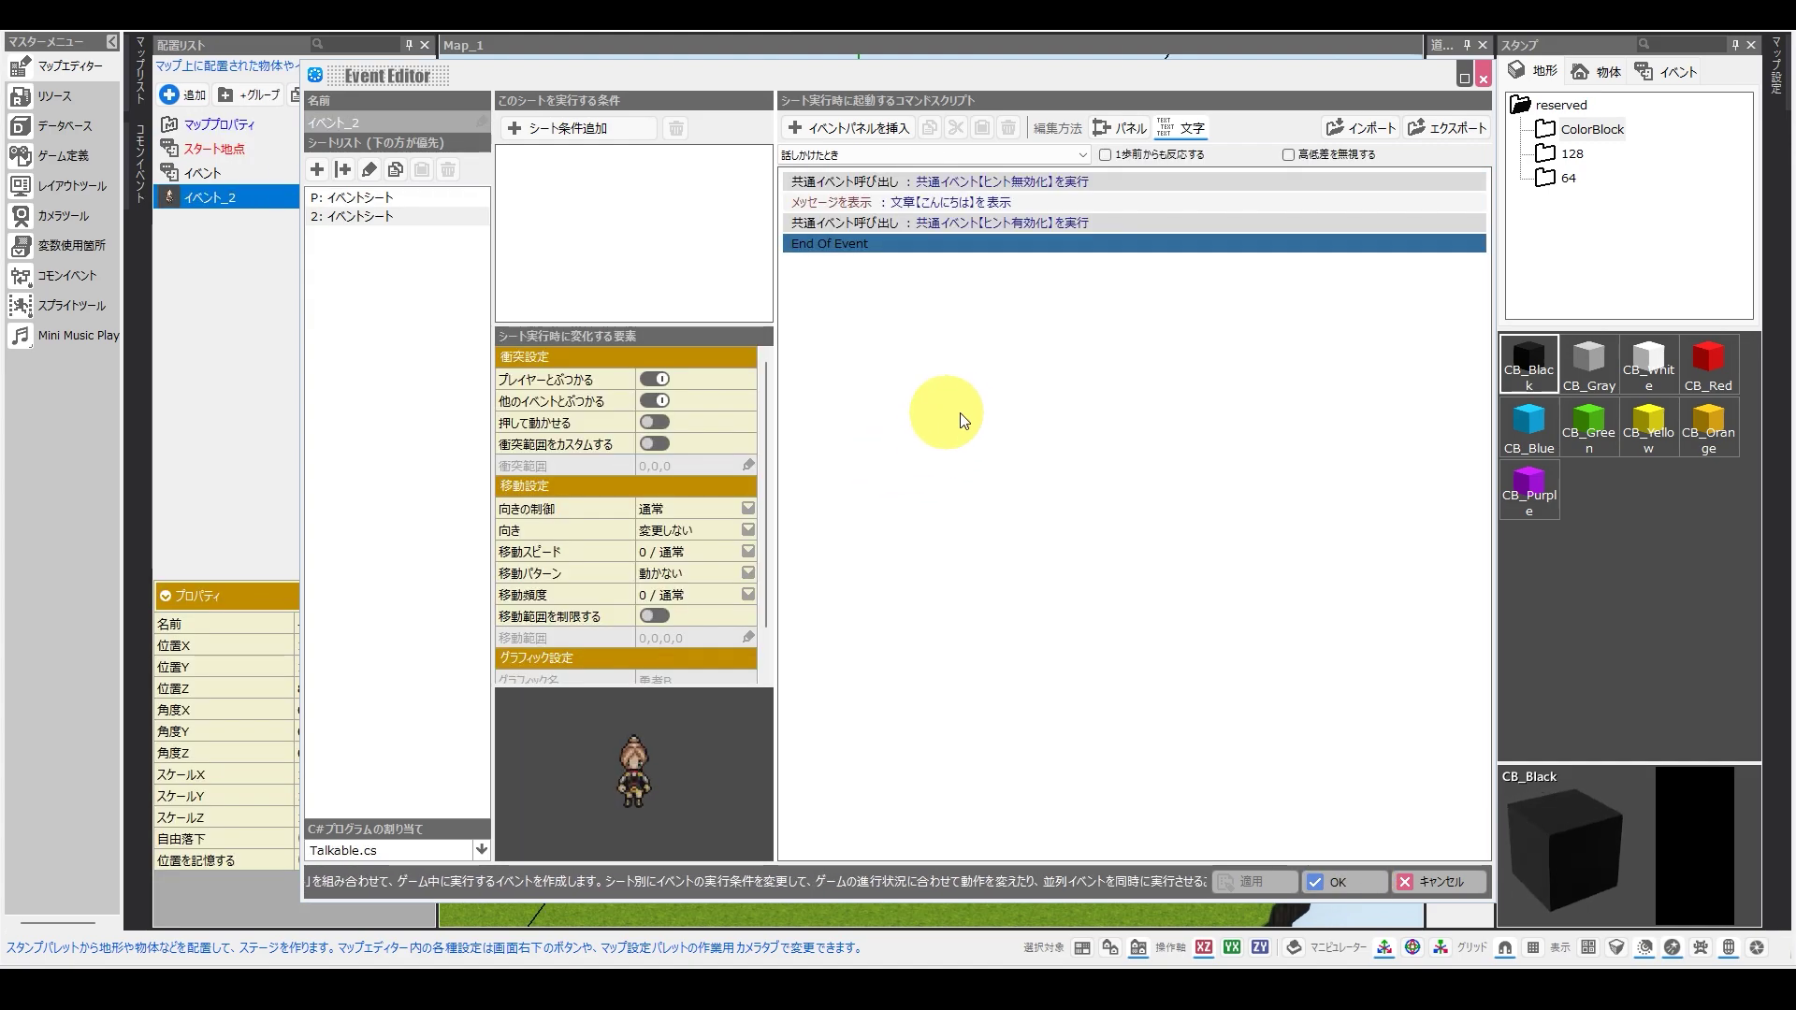
left_click(411, 197)
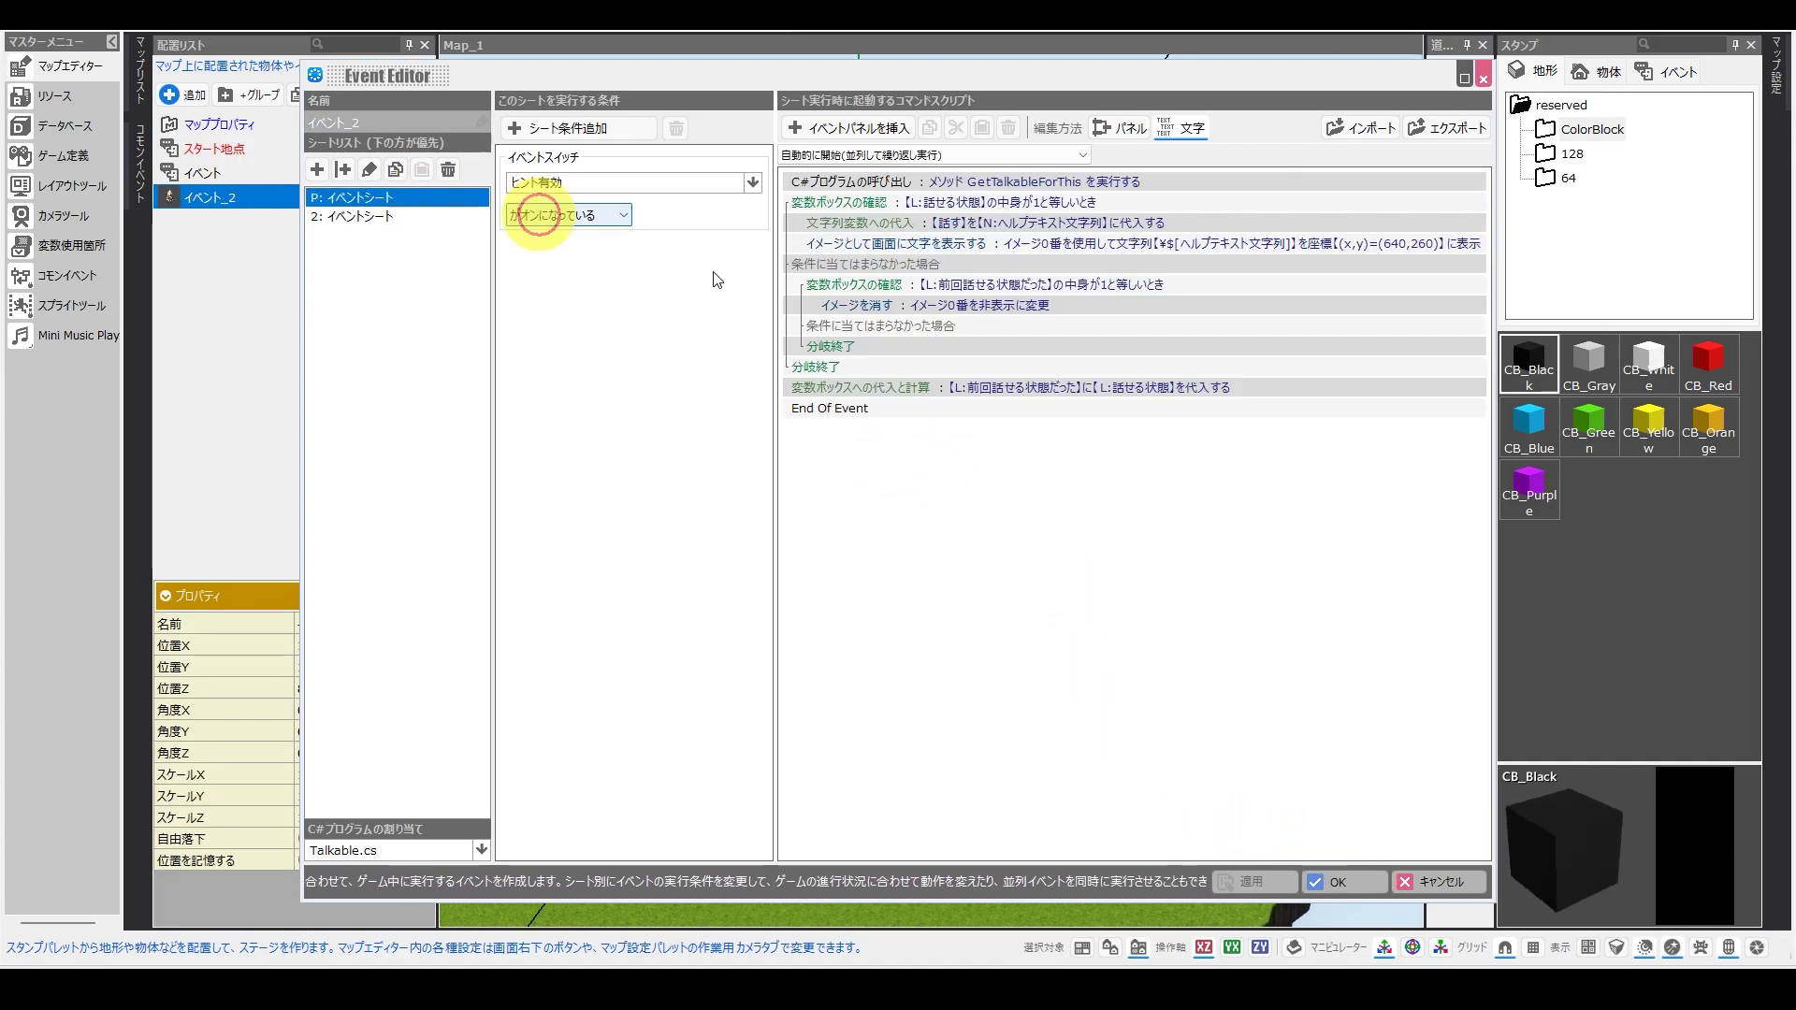
left_click(1338, 882)
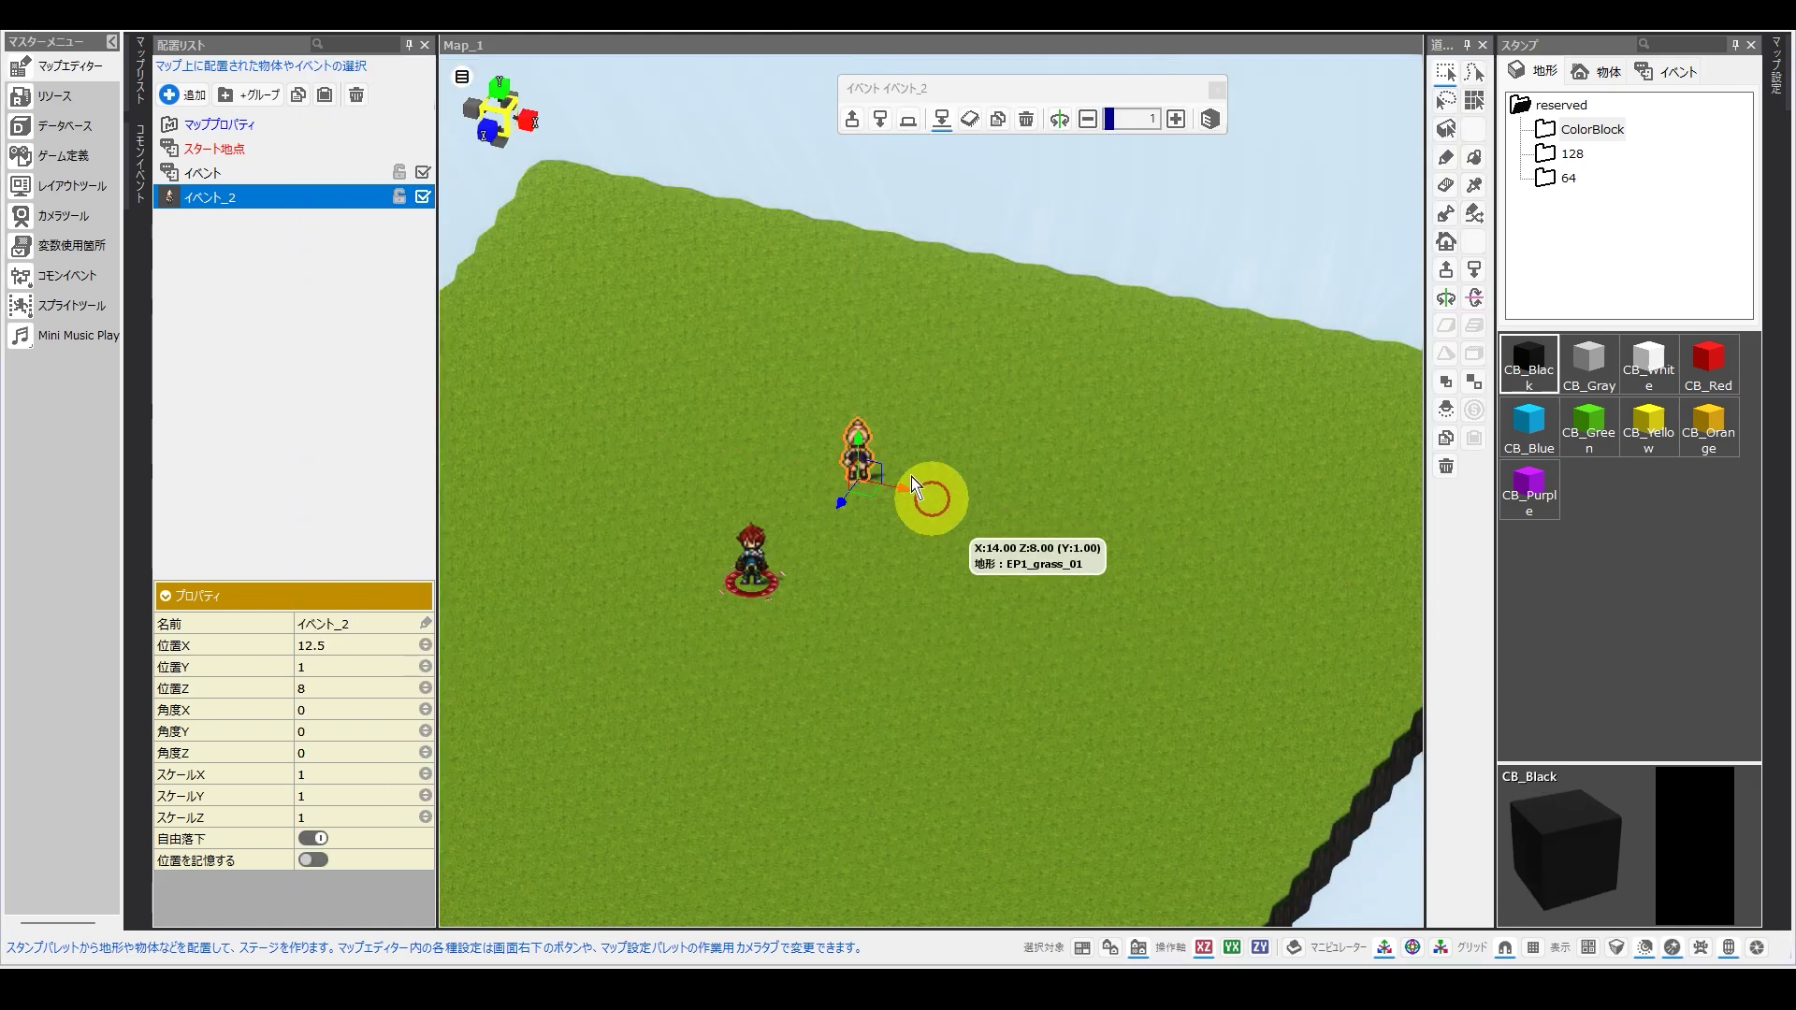
Place two copies of the イベント_2 NPC on the map, at X 14.5, Z 6.5 and X 17.5, Z 8.5.
left_click(865, 456)
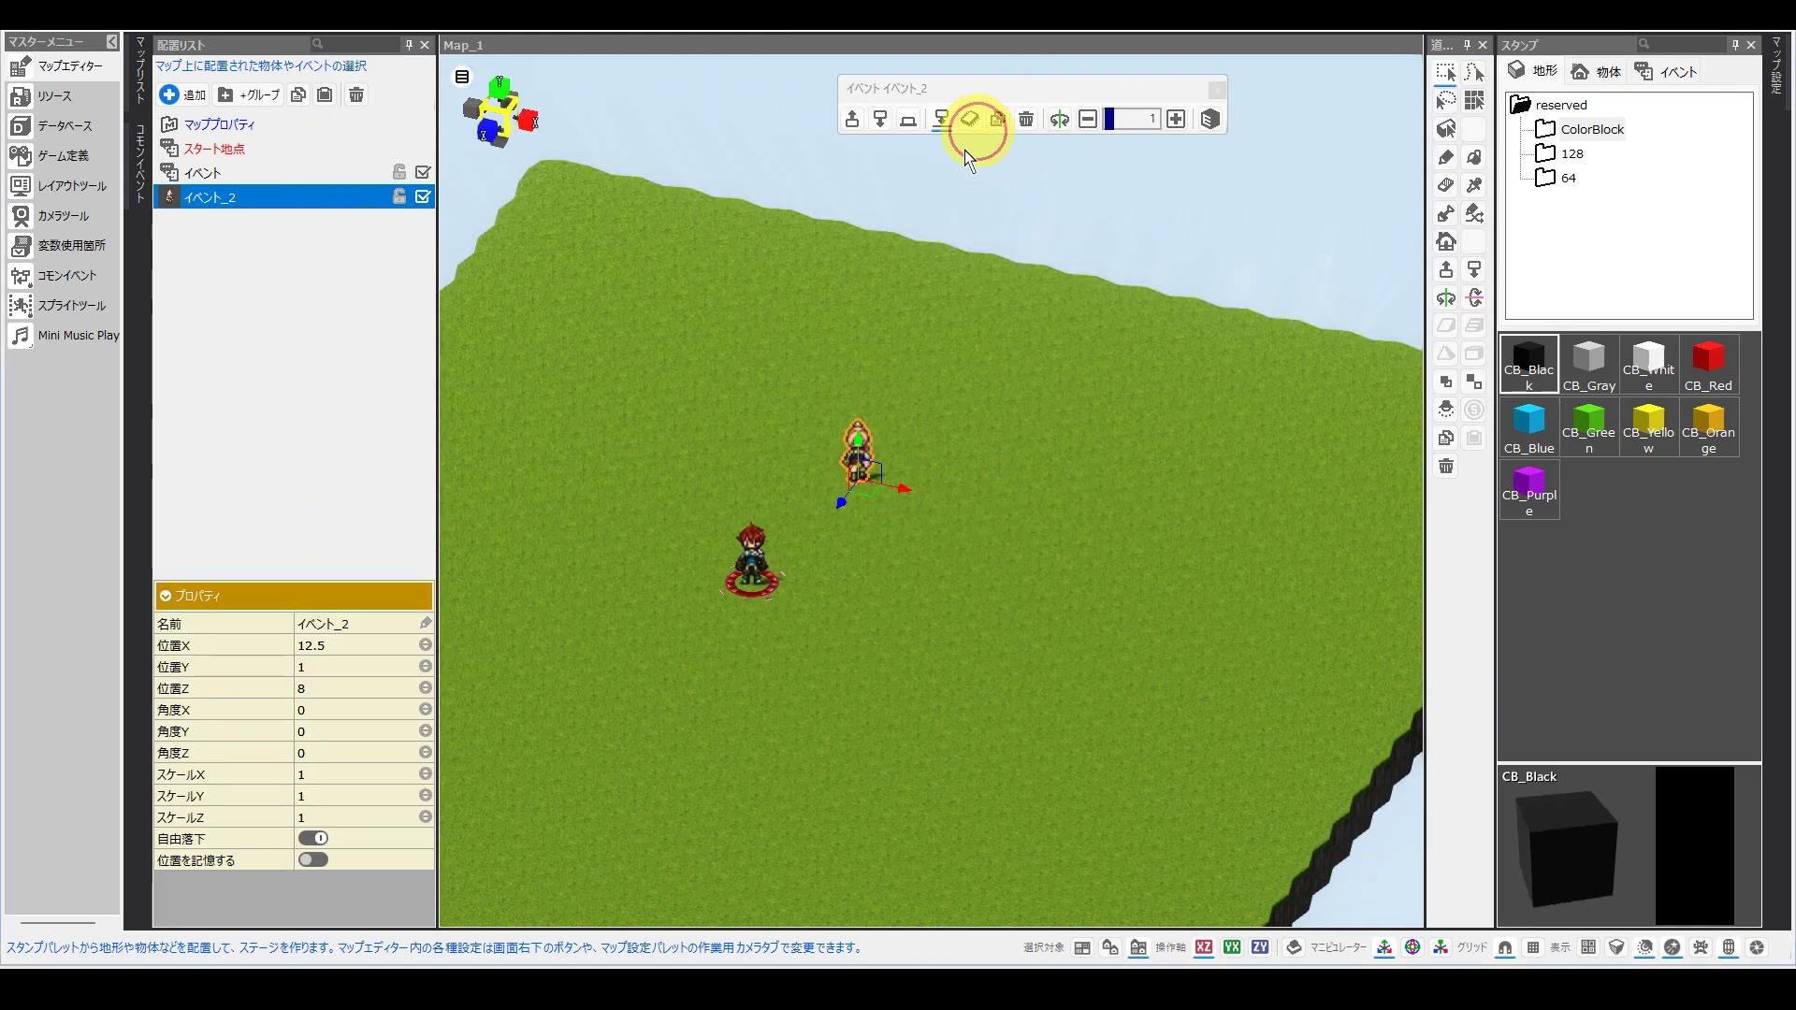
key("ctrl+v")
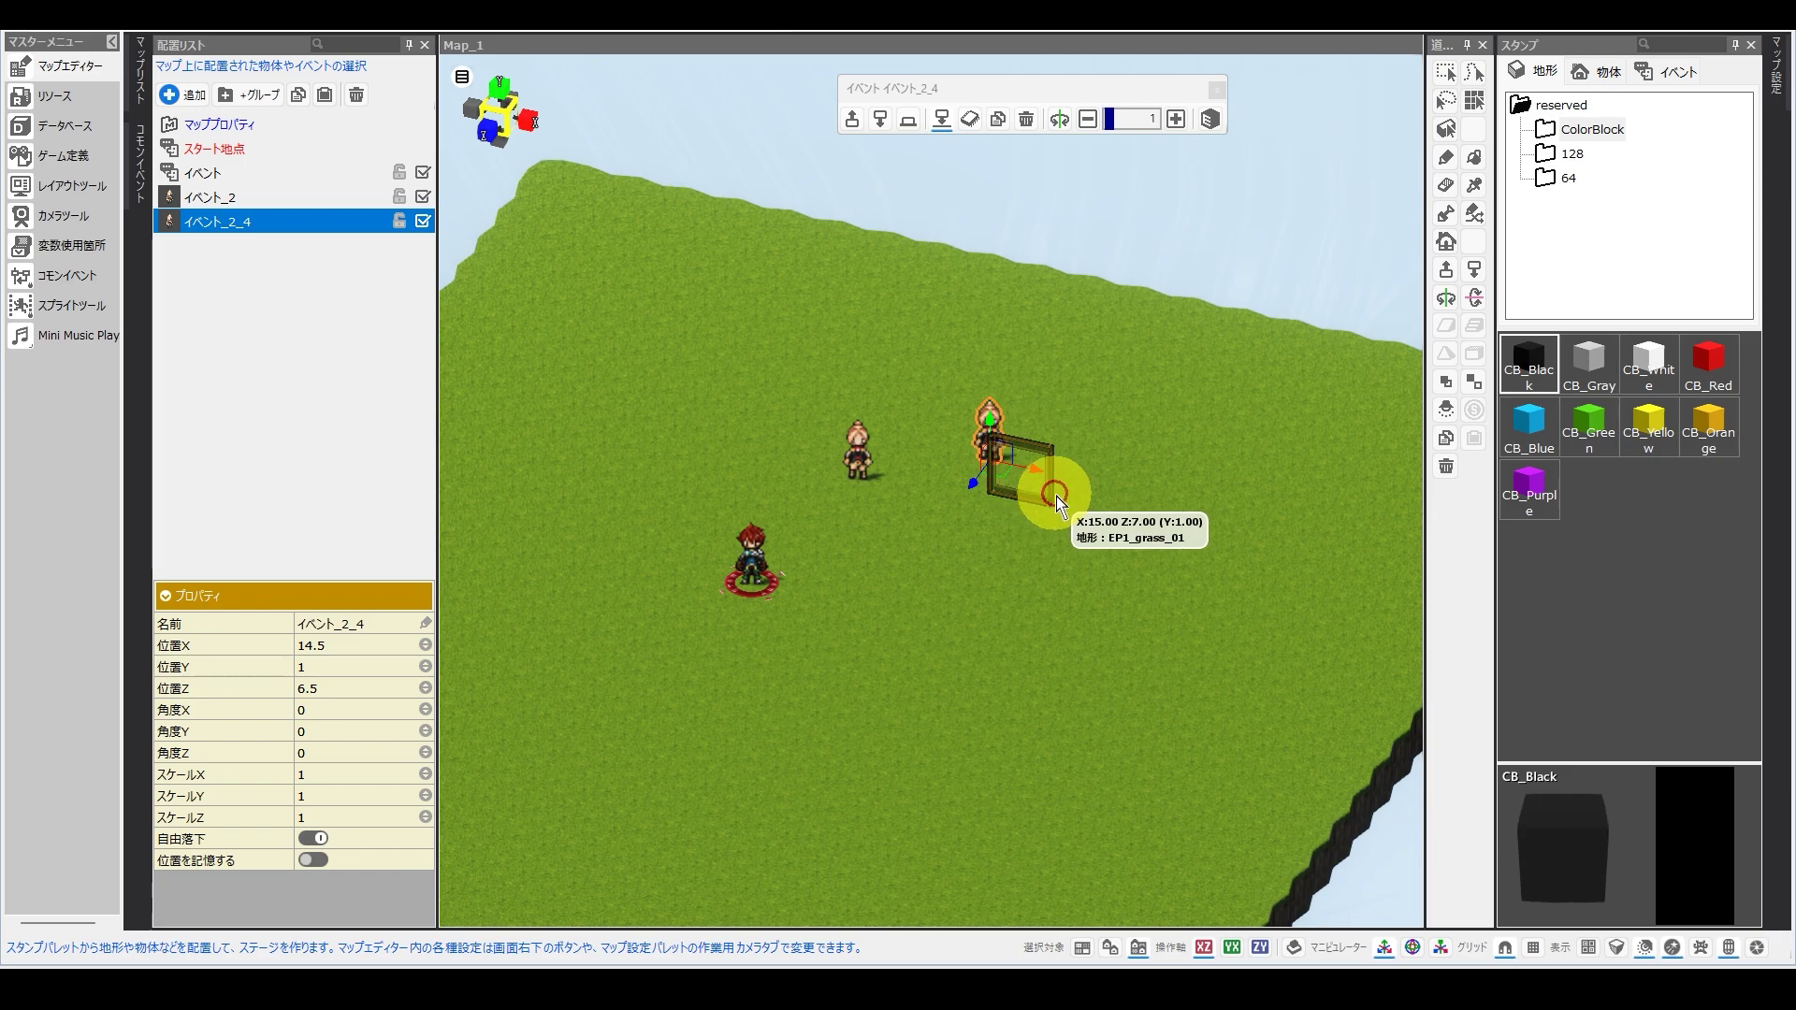
left_click(1098, 542)
left_click(1445, 72)
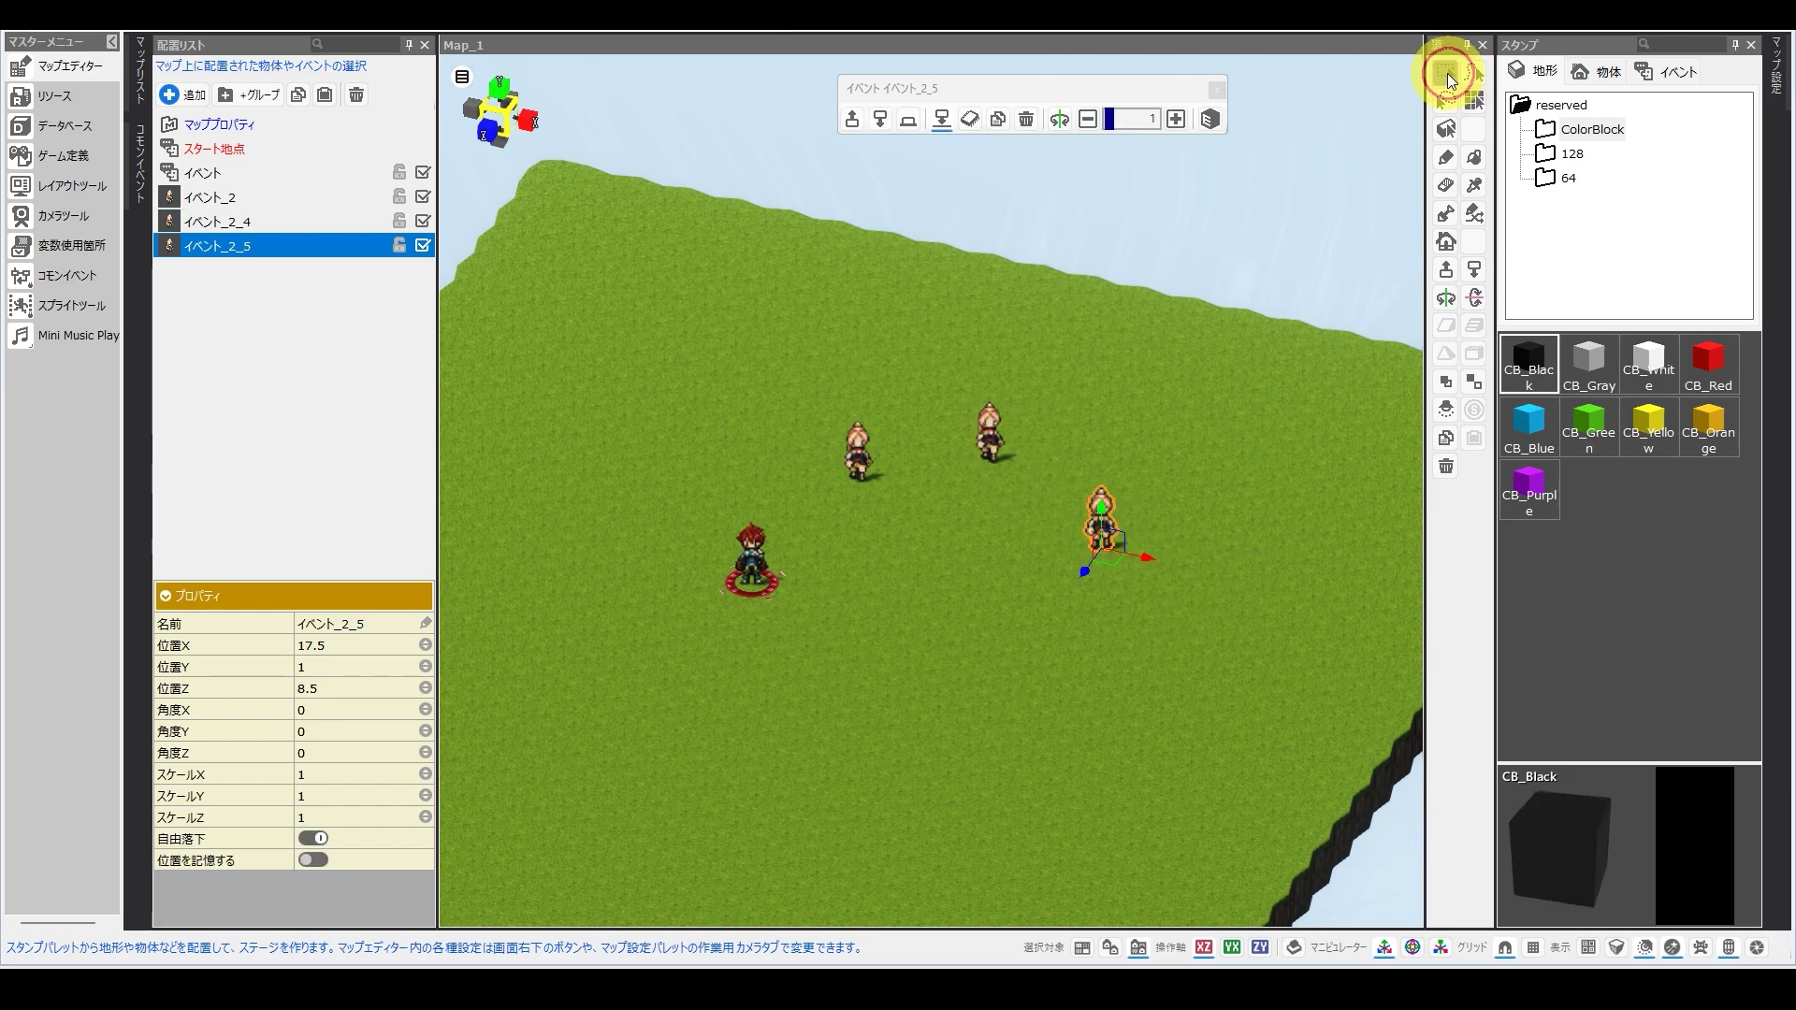
Set the ヘルプテキスト文字列 text in イベント_2_4's parallel sheet to 調べる and save the event.
double_click(992, 442)
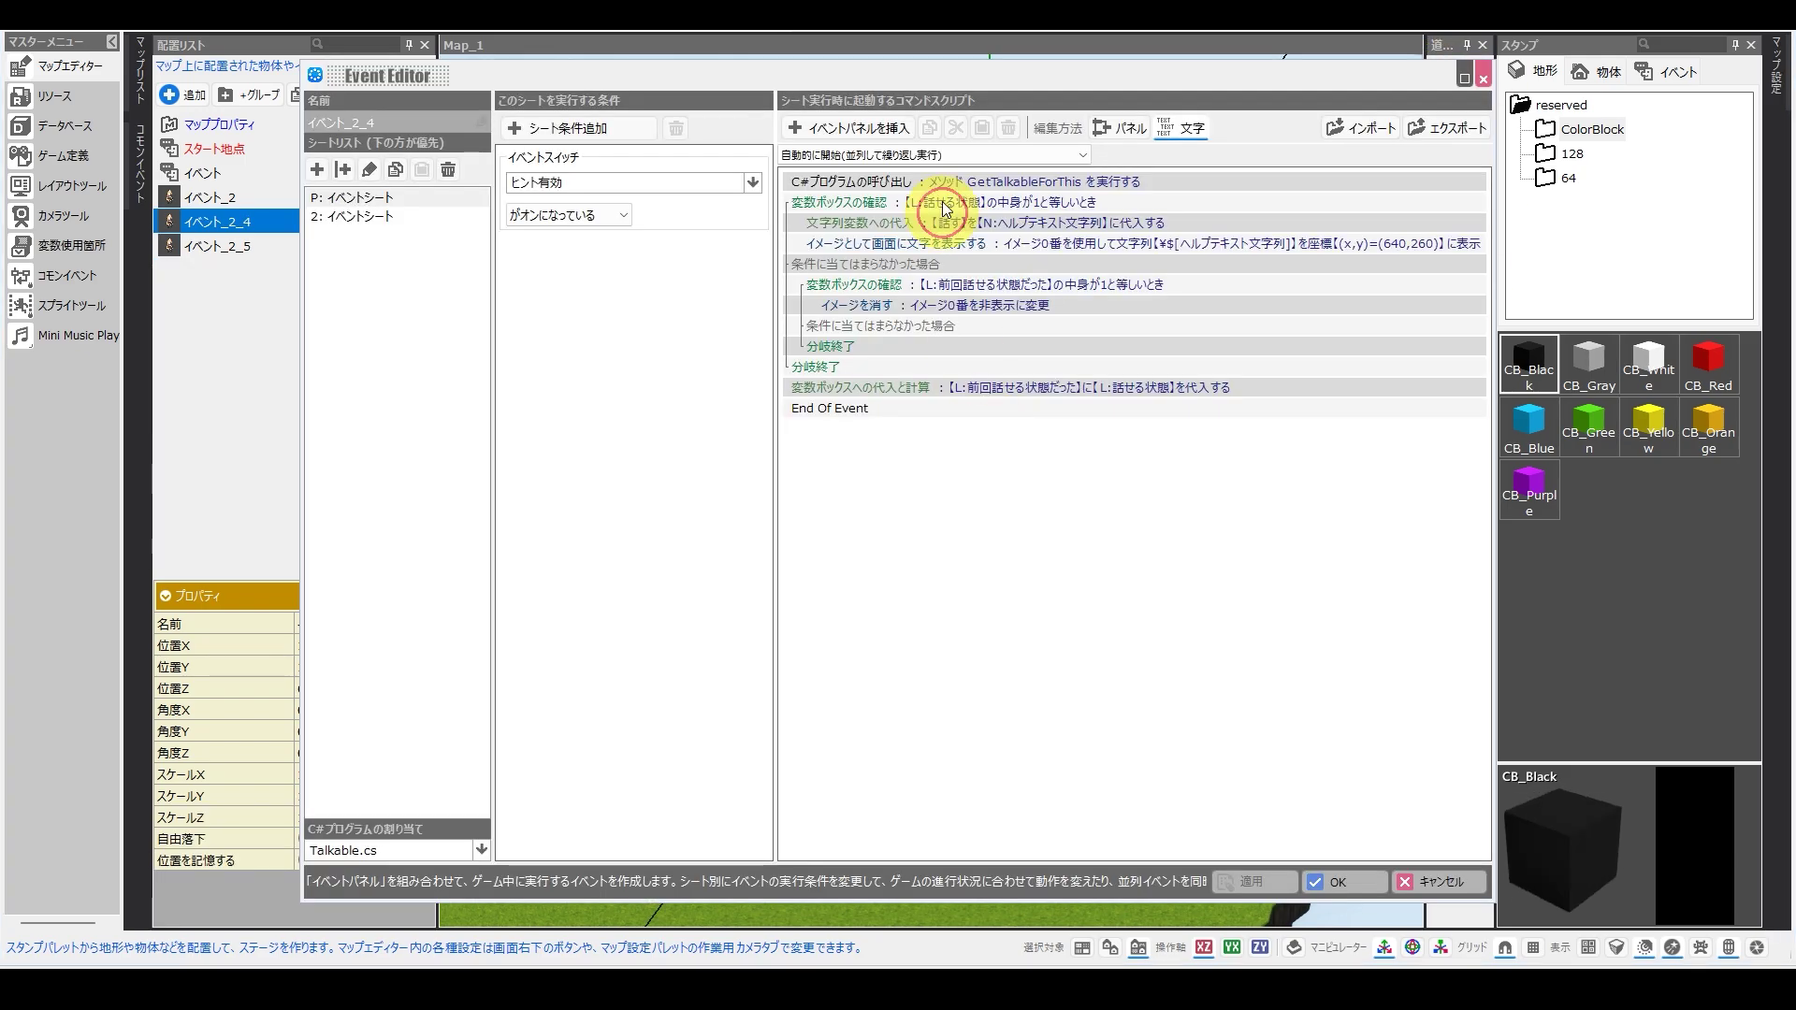
double_click(917, 223)
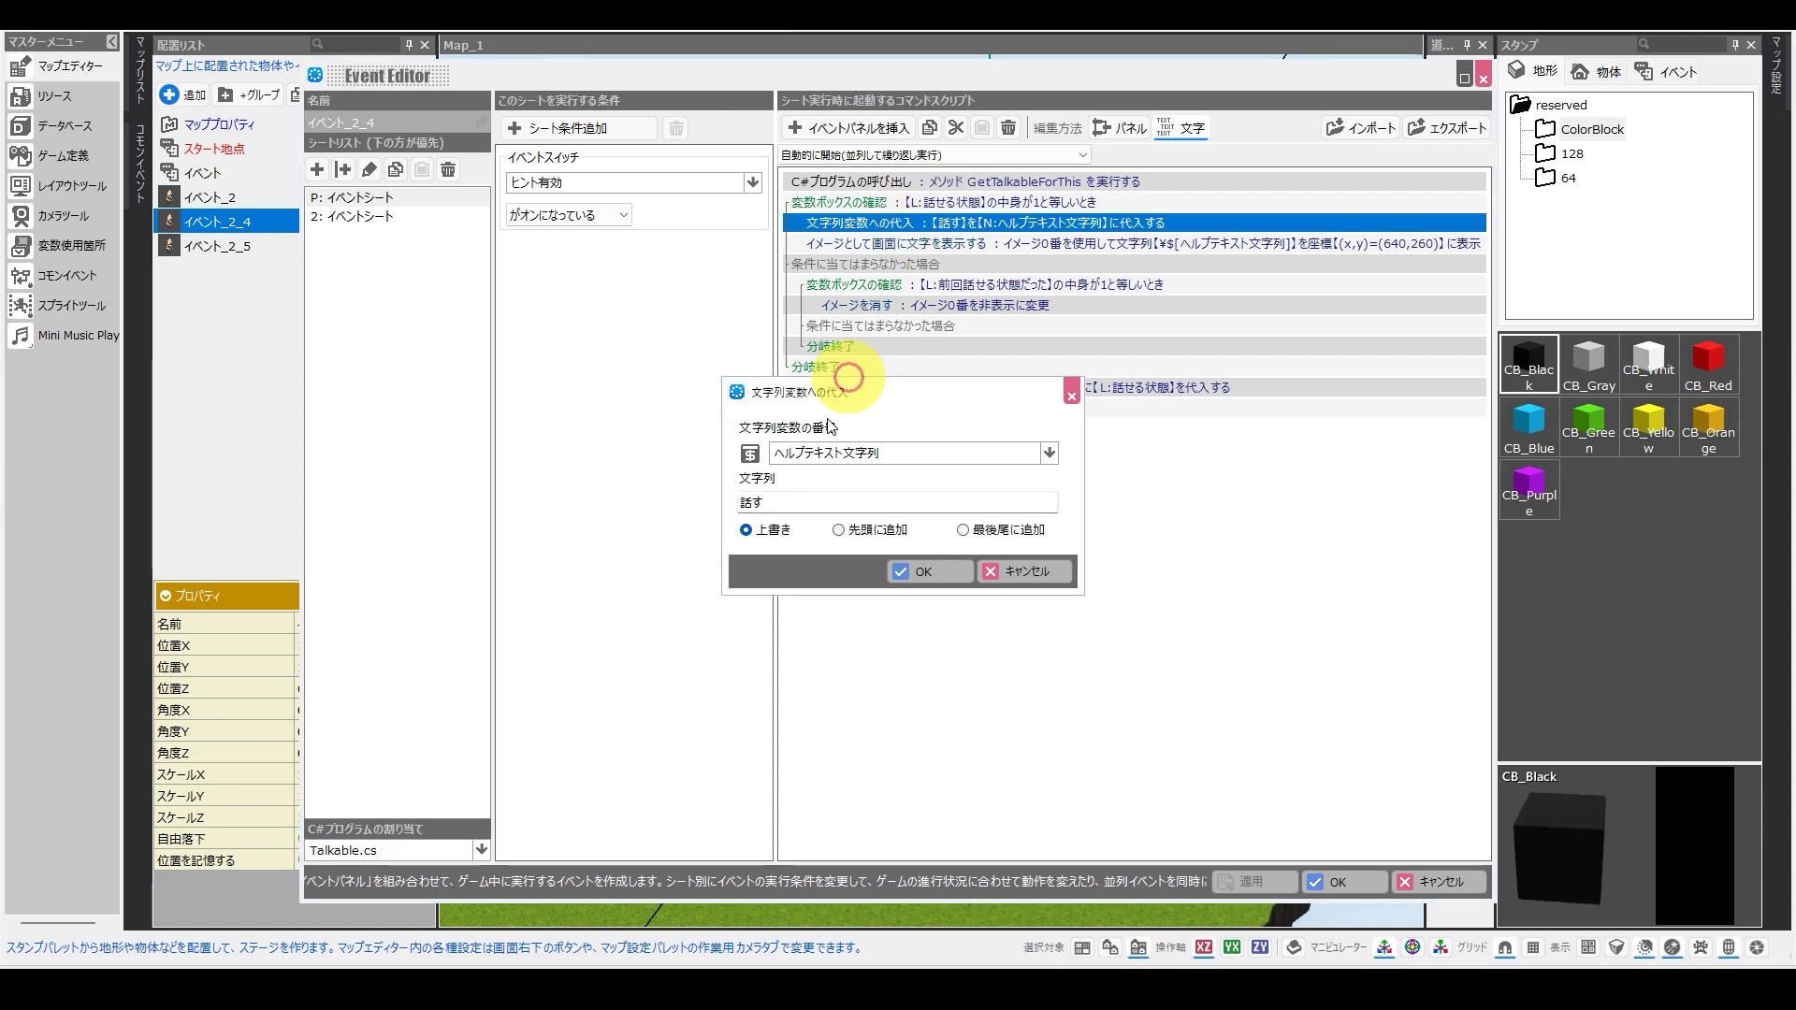
left_click(790, 505)
key("BackSpace")
key("BackSpace")
type("しらべる")
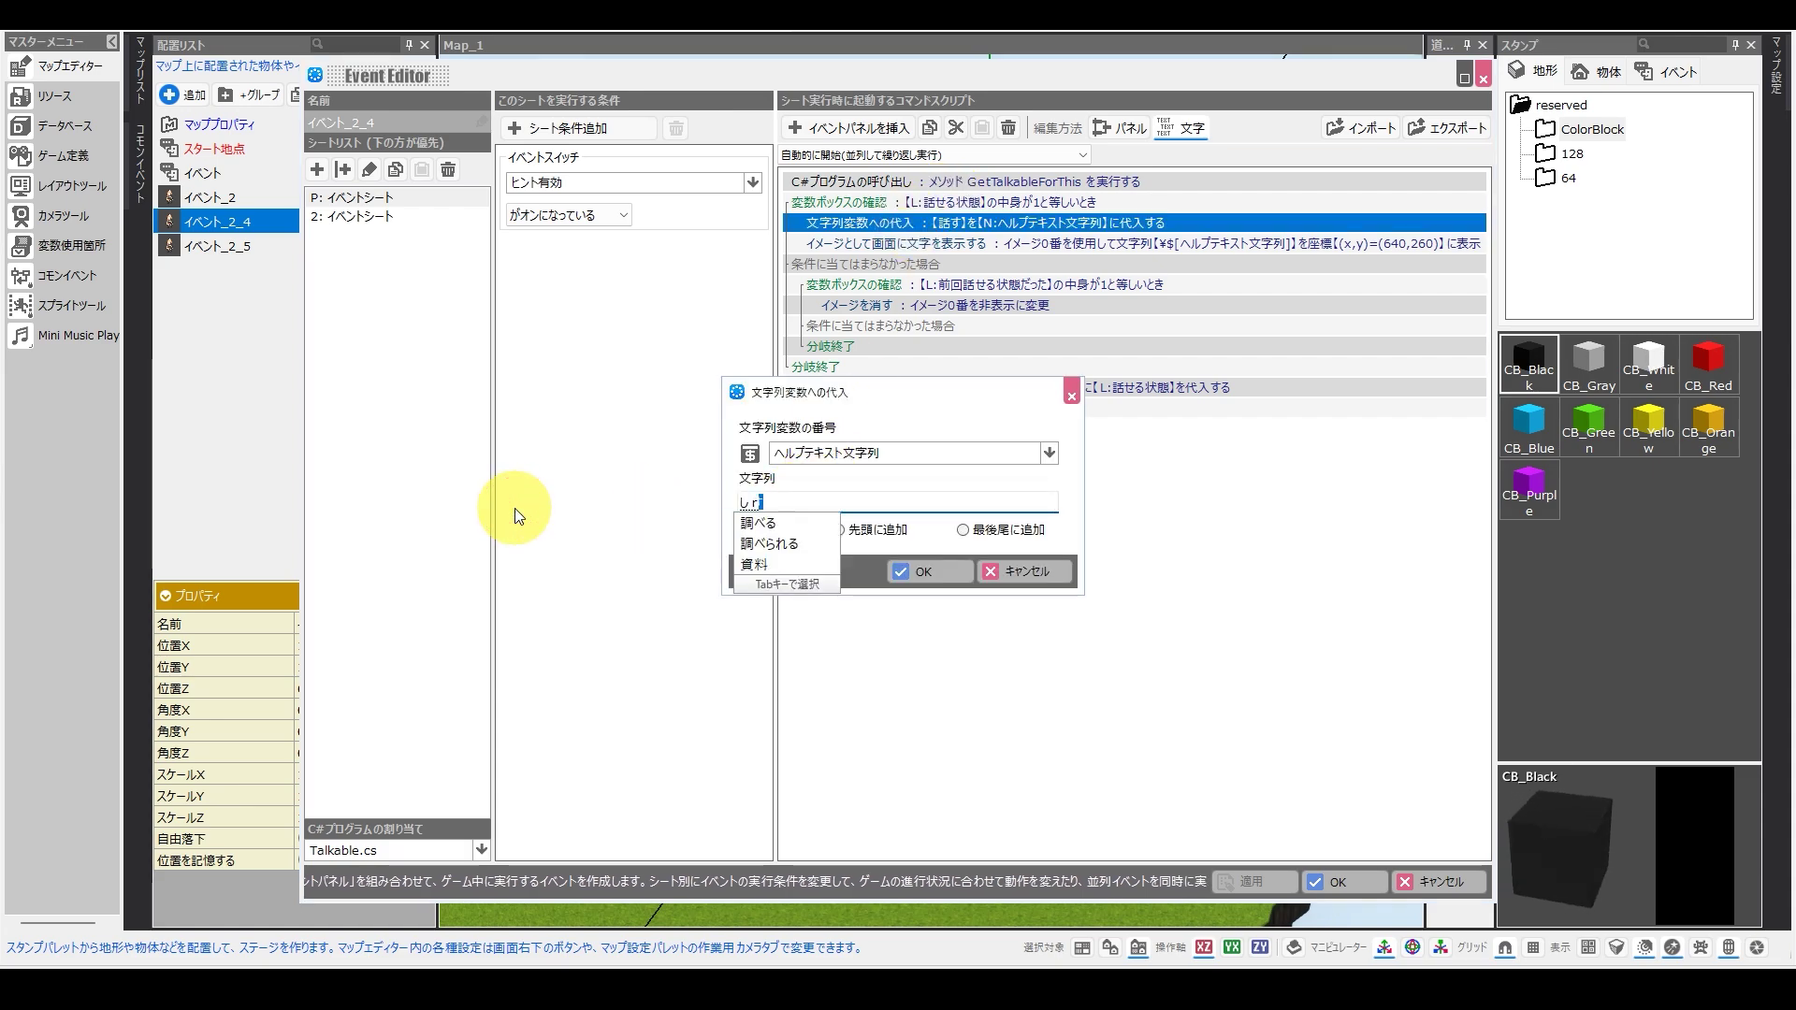
key("space")
key("Return")
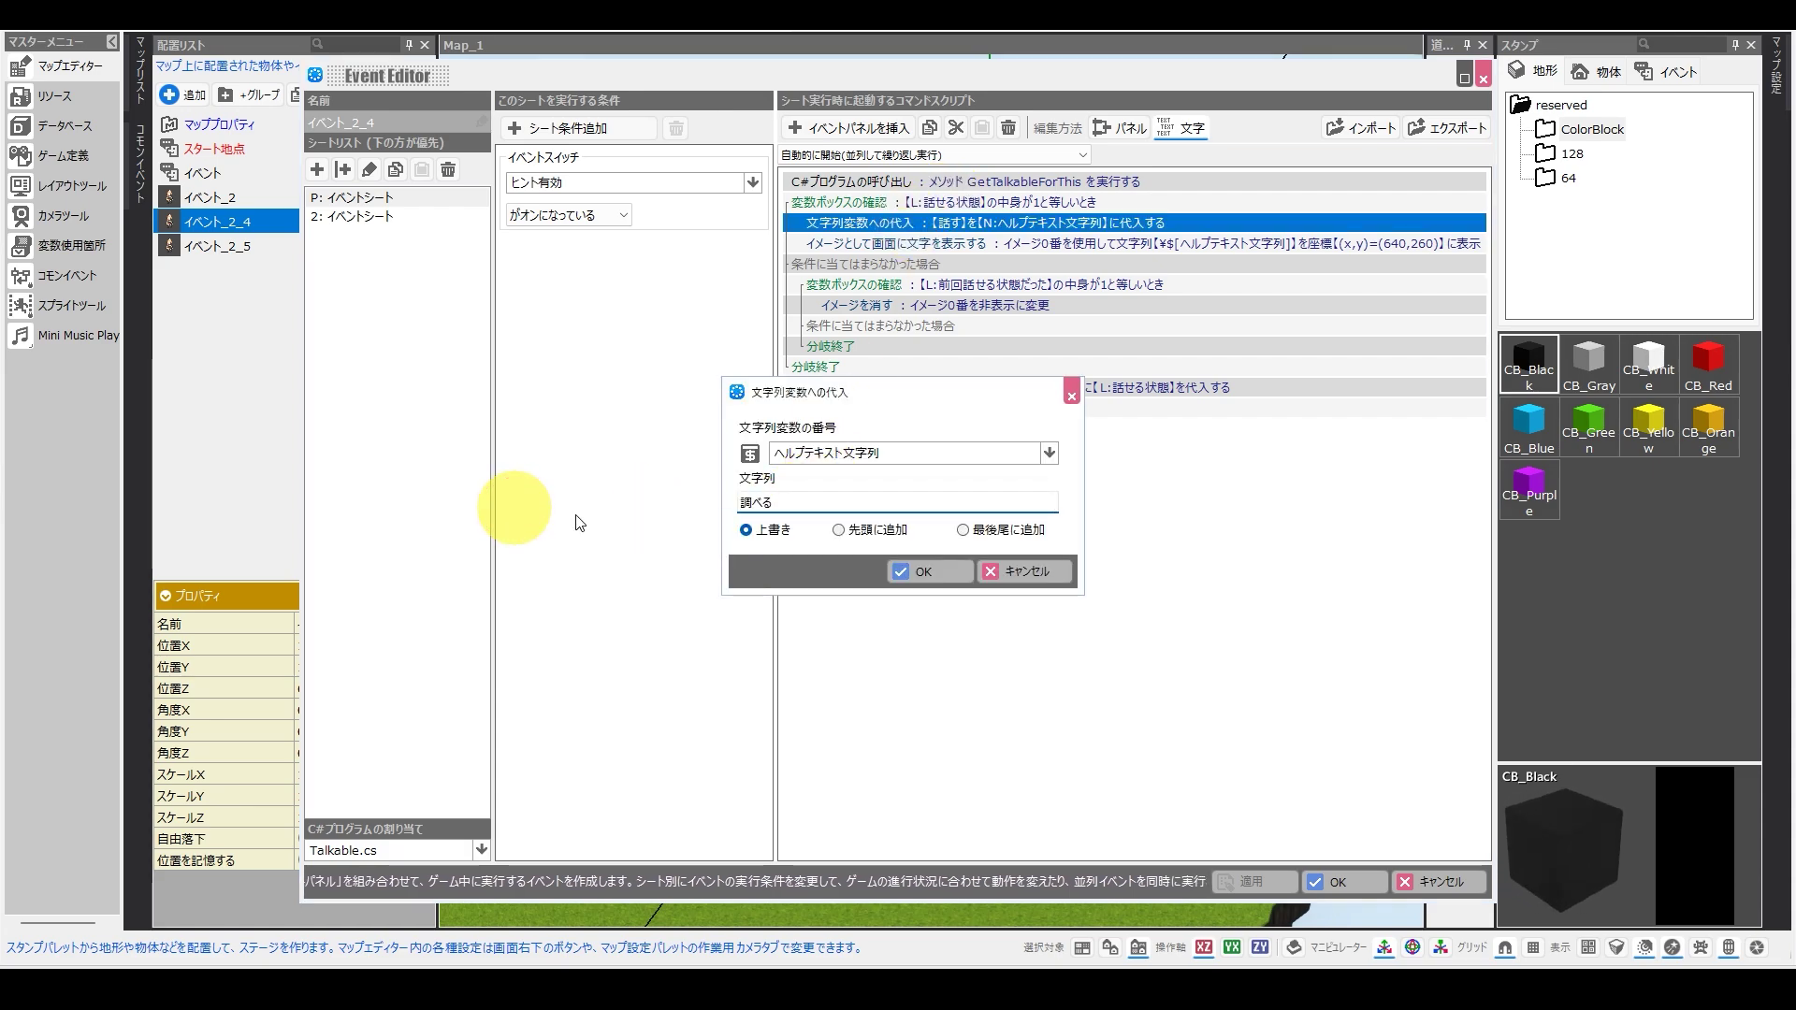
left_click(923, 570)
key("Return")
Set the ヘルプテキスト文字列 text in イベント_2_5's parallel sheet to 開ける and save the event.
left_click(1104, 520)
double_click(1099, 519)
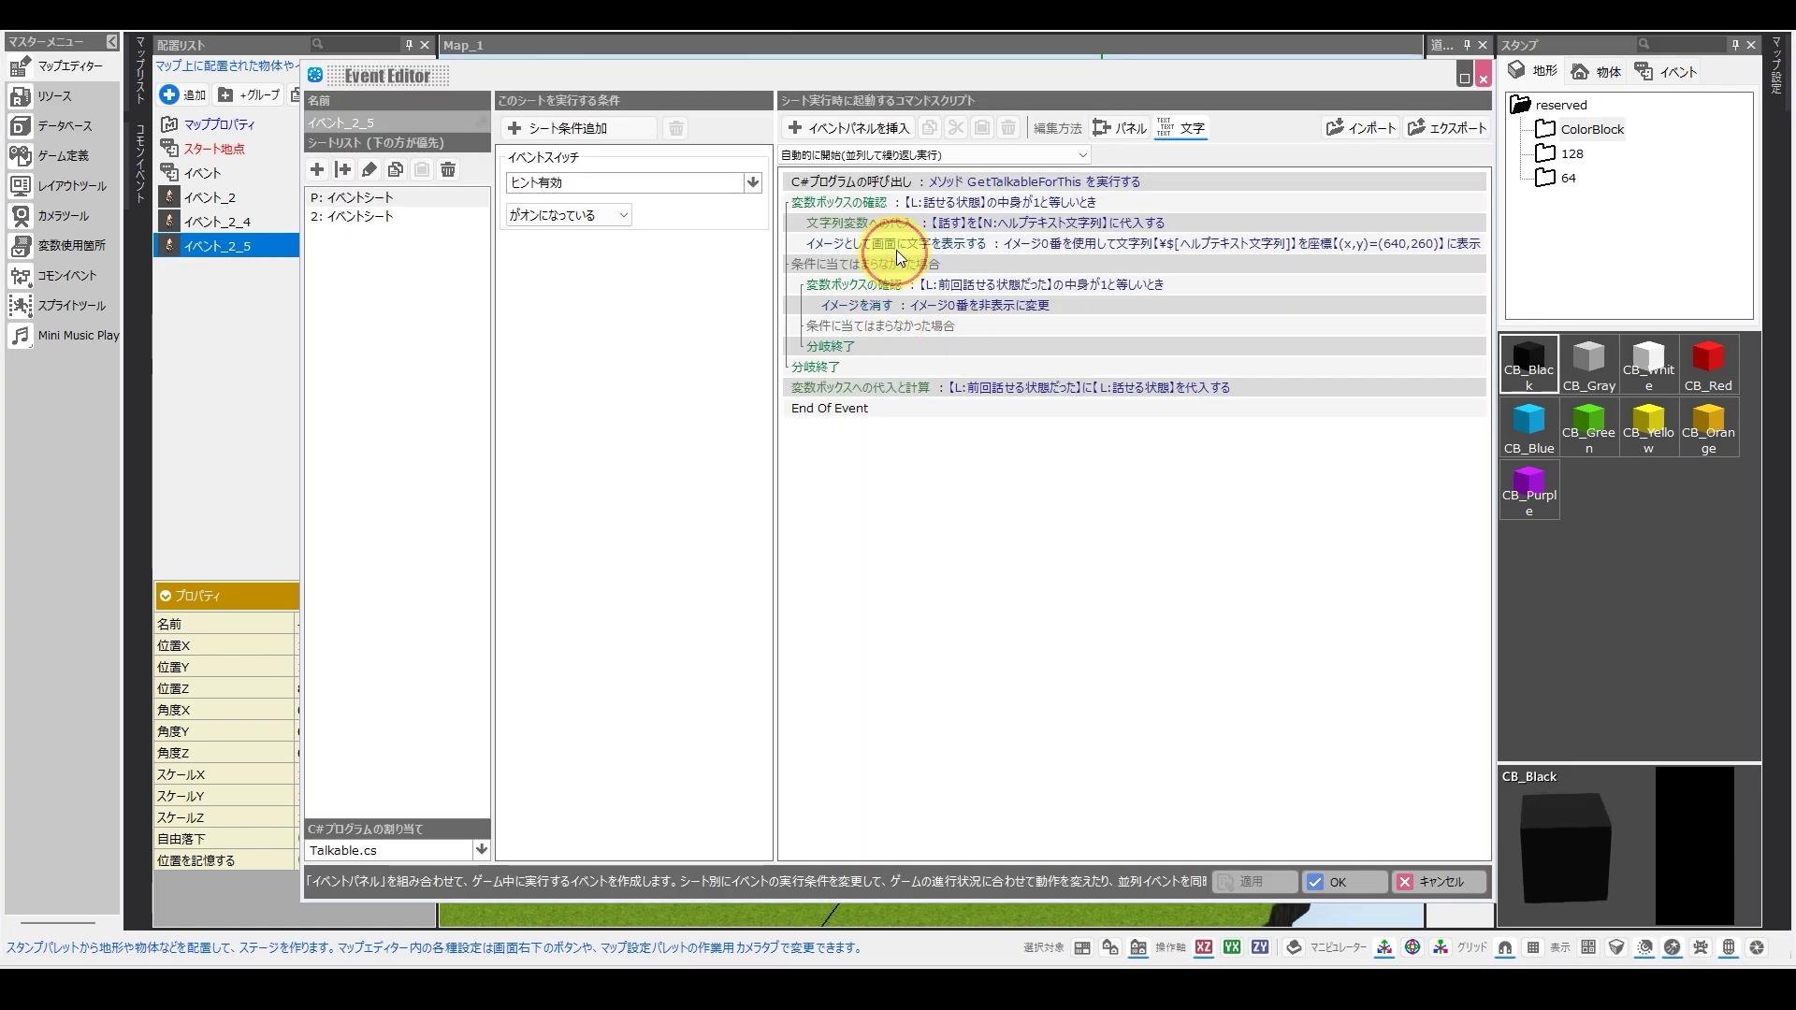
double_click(912, 222)
type("開ける")
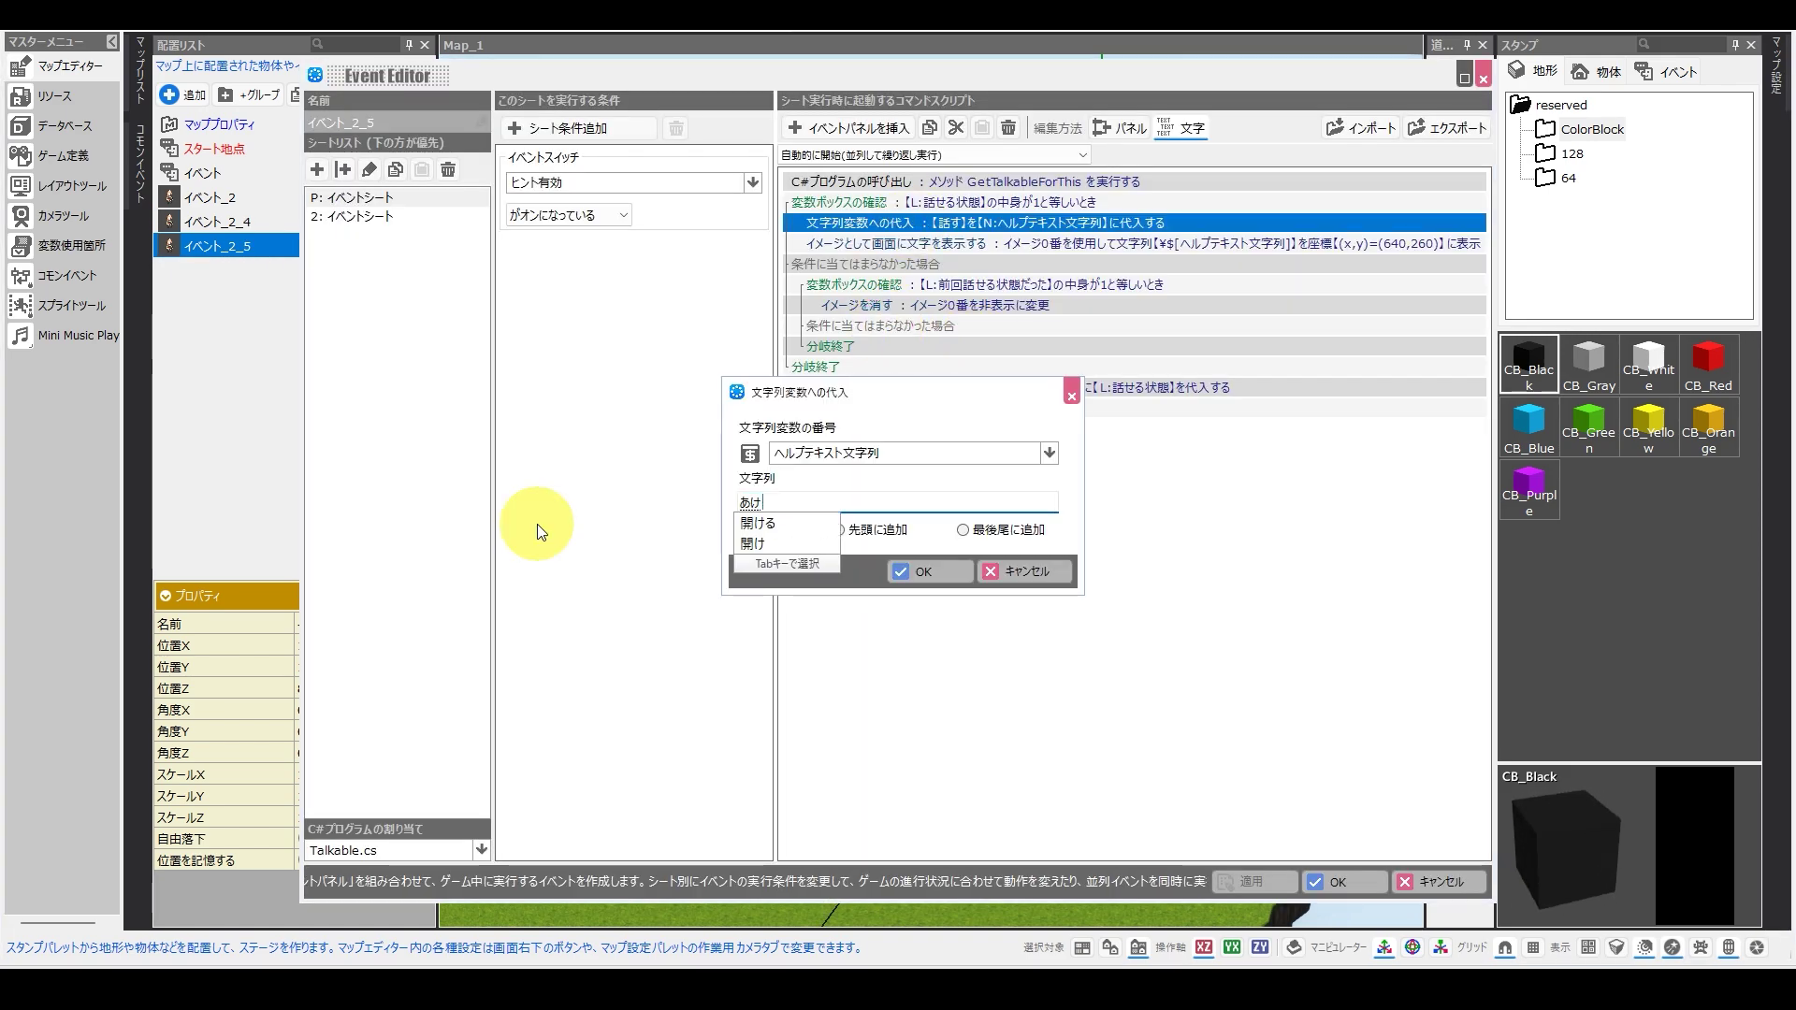
left_click(923, 570)
left_click(994, 409)
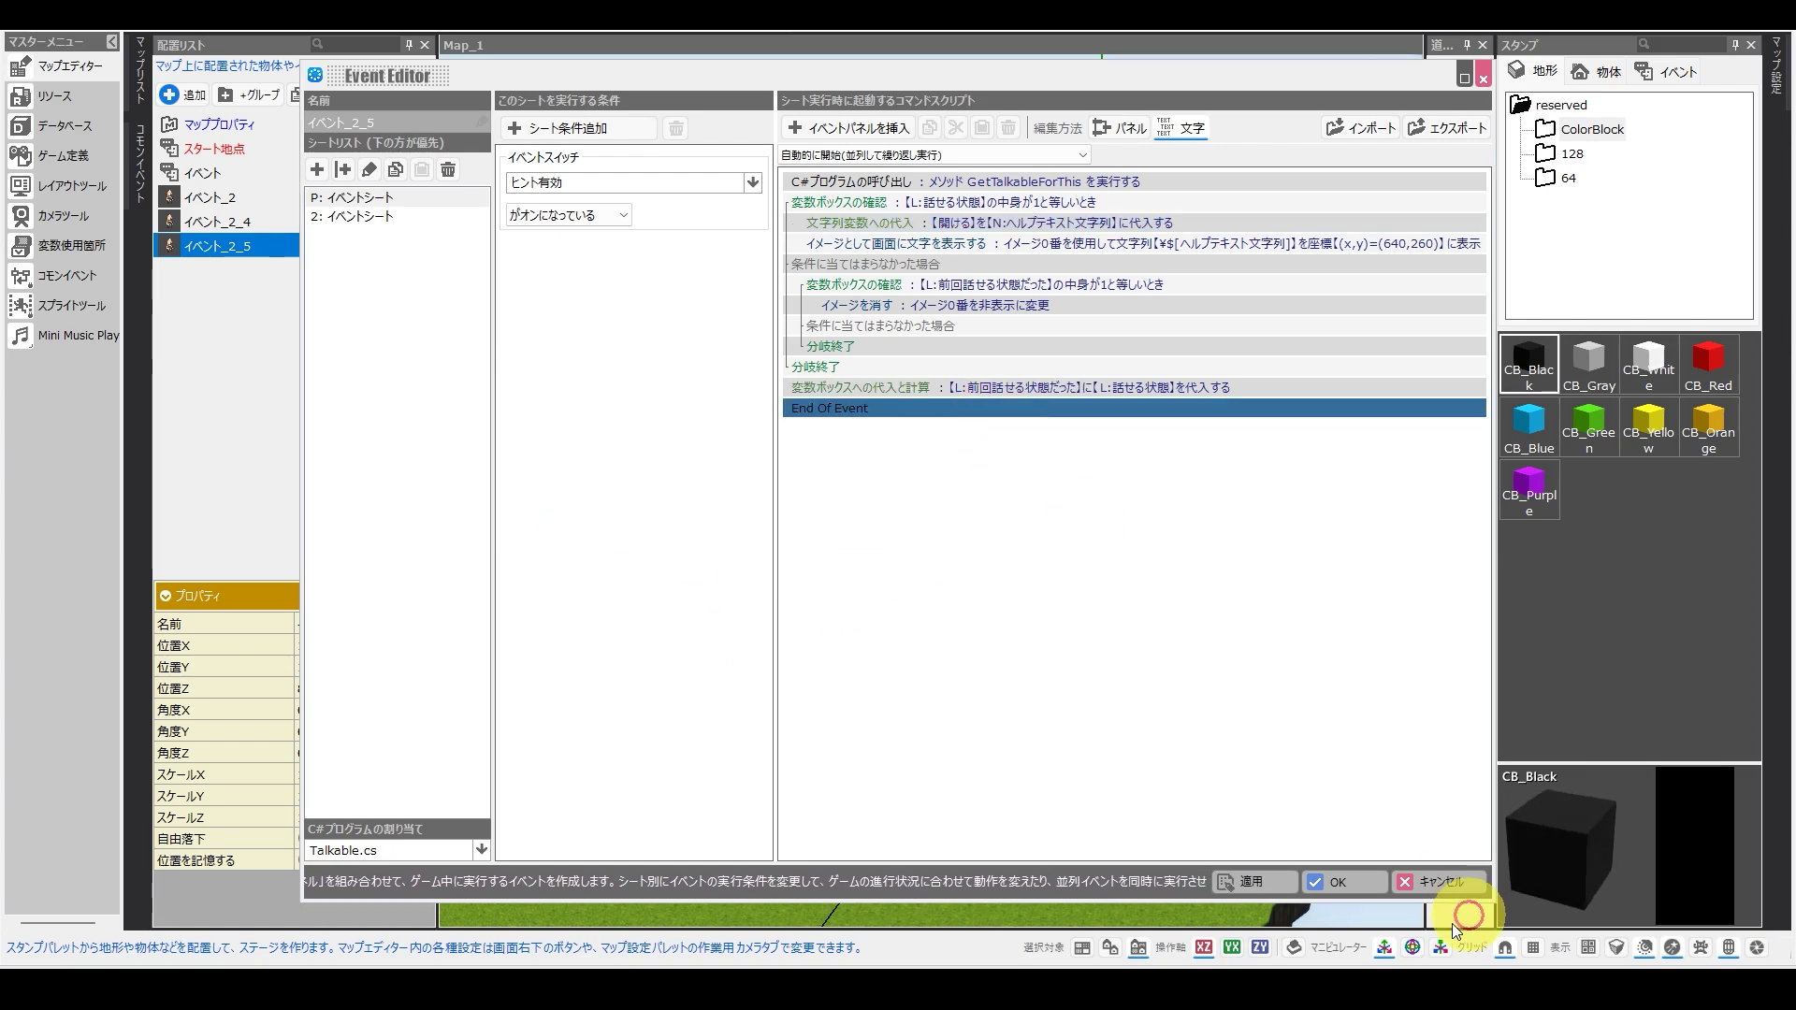
left_click(1339, 882)
Run a test play and walk the character up to the NPCs to check each one's hint prompt.
left_click(574, 33)
left_click(509, 221)
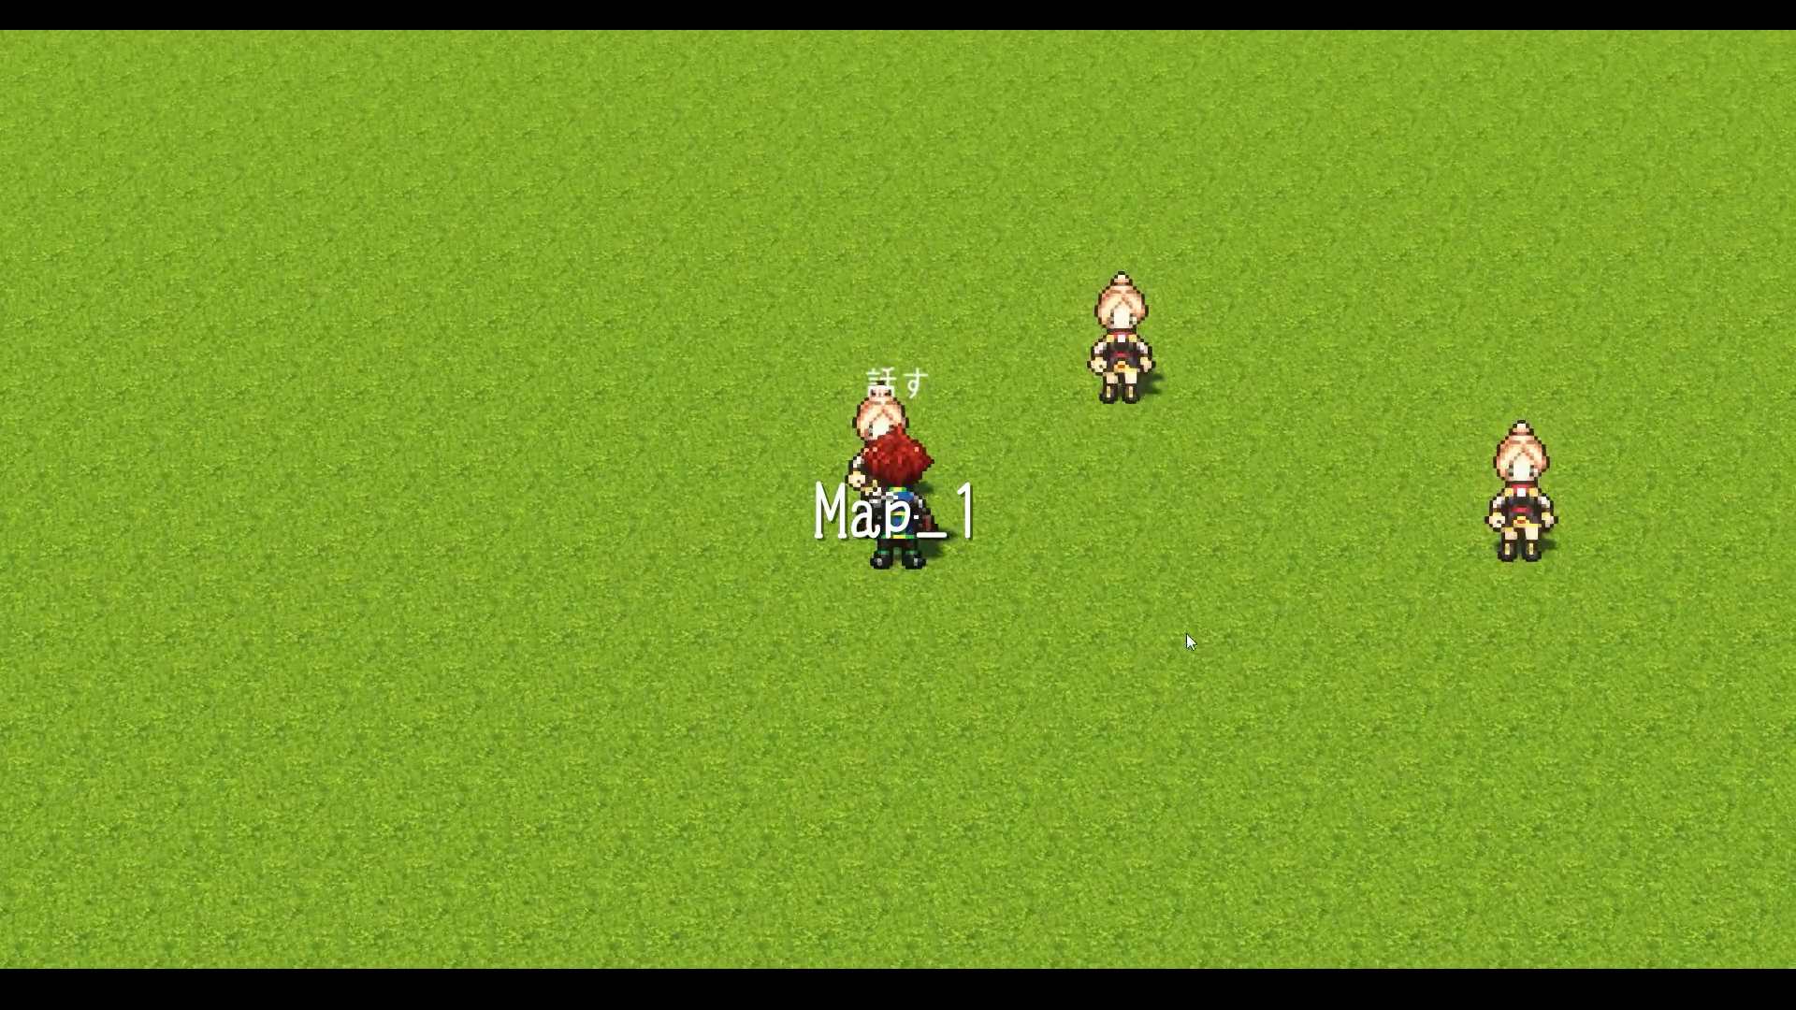
left_click(991, 596)
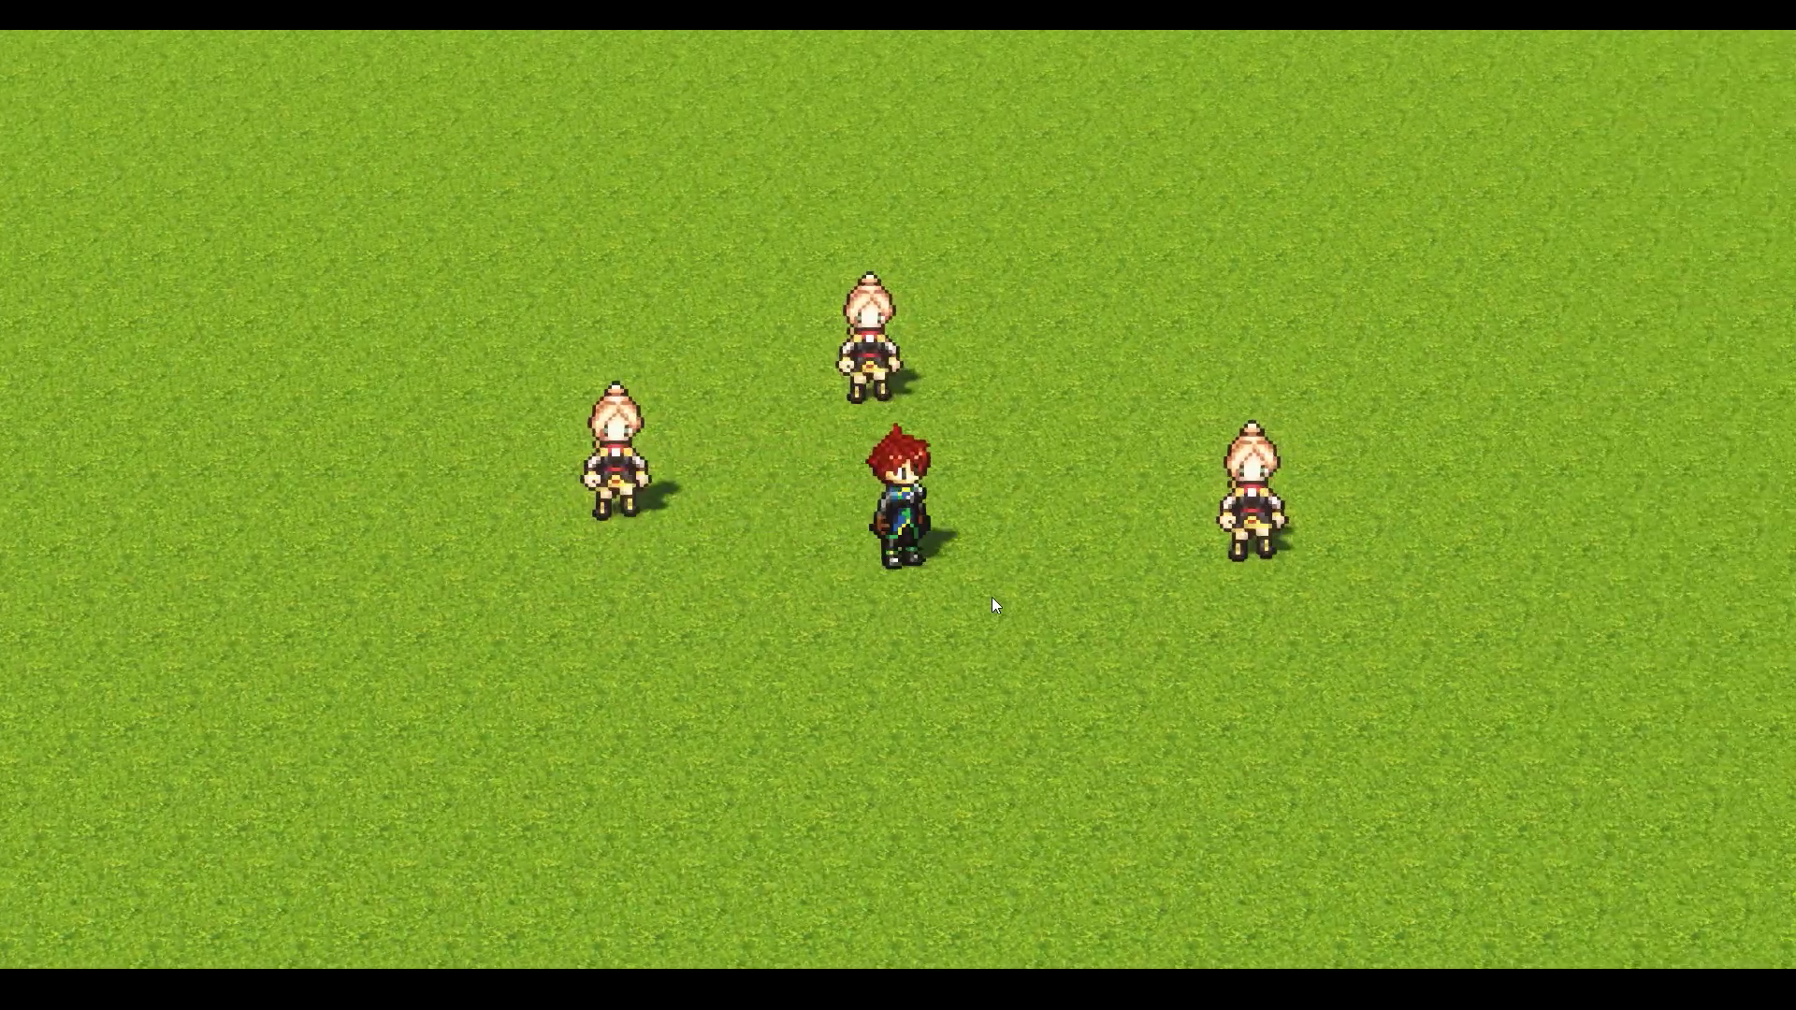
key("Up")
key("Right")
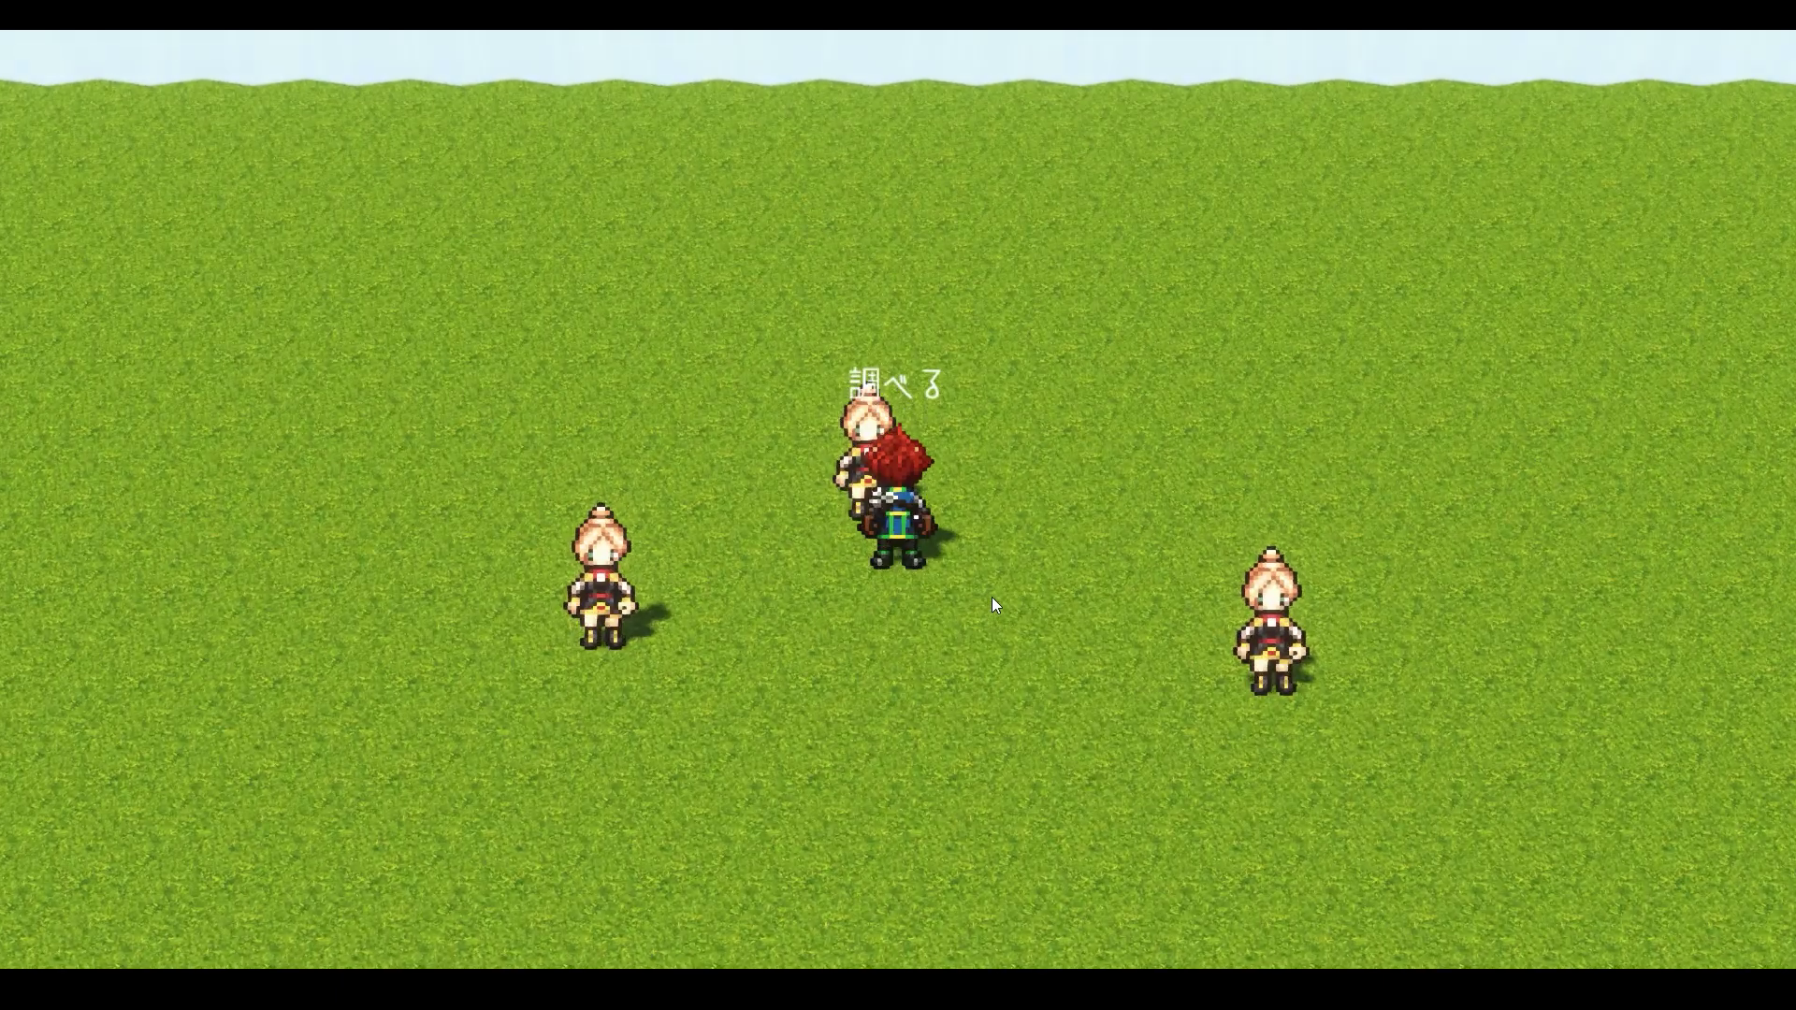
key("q")
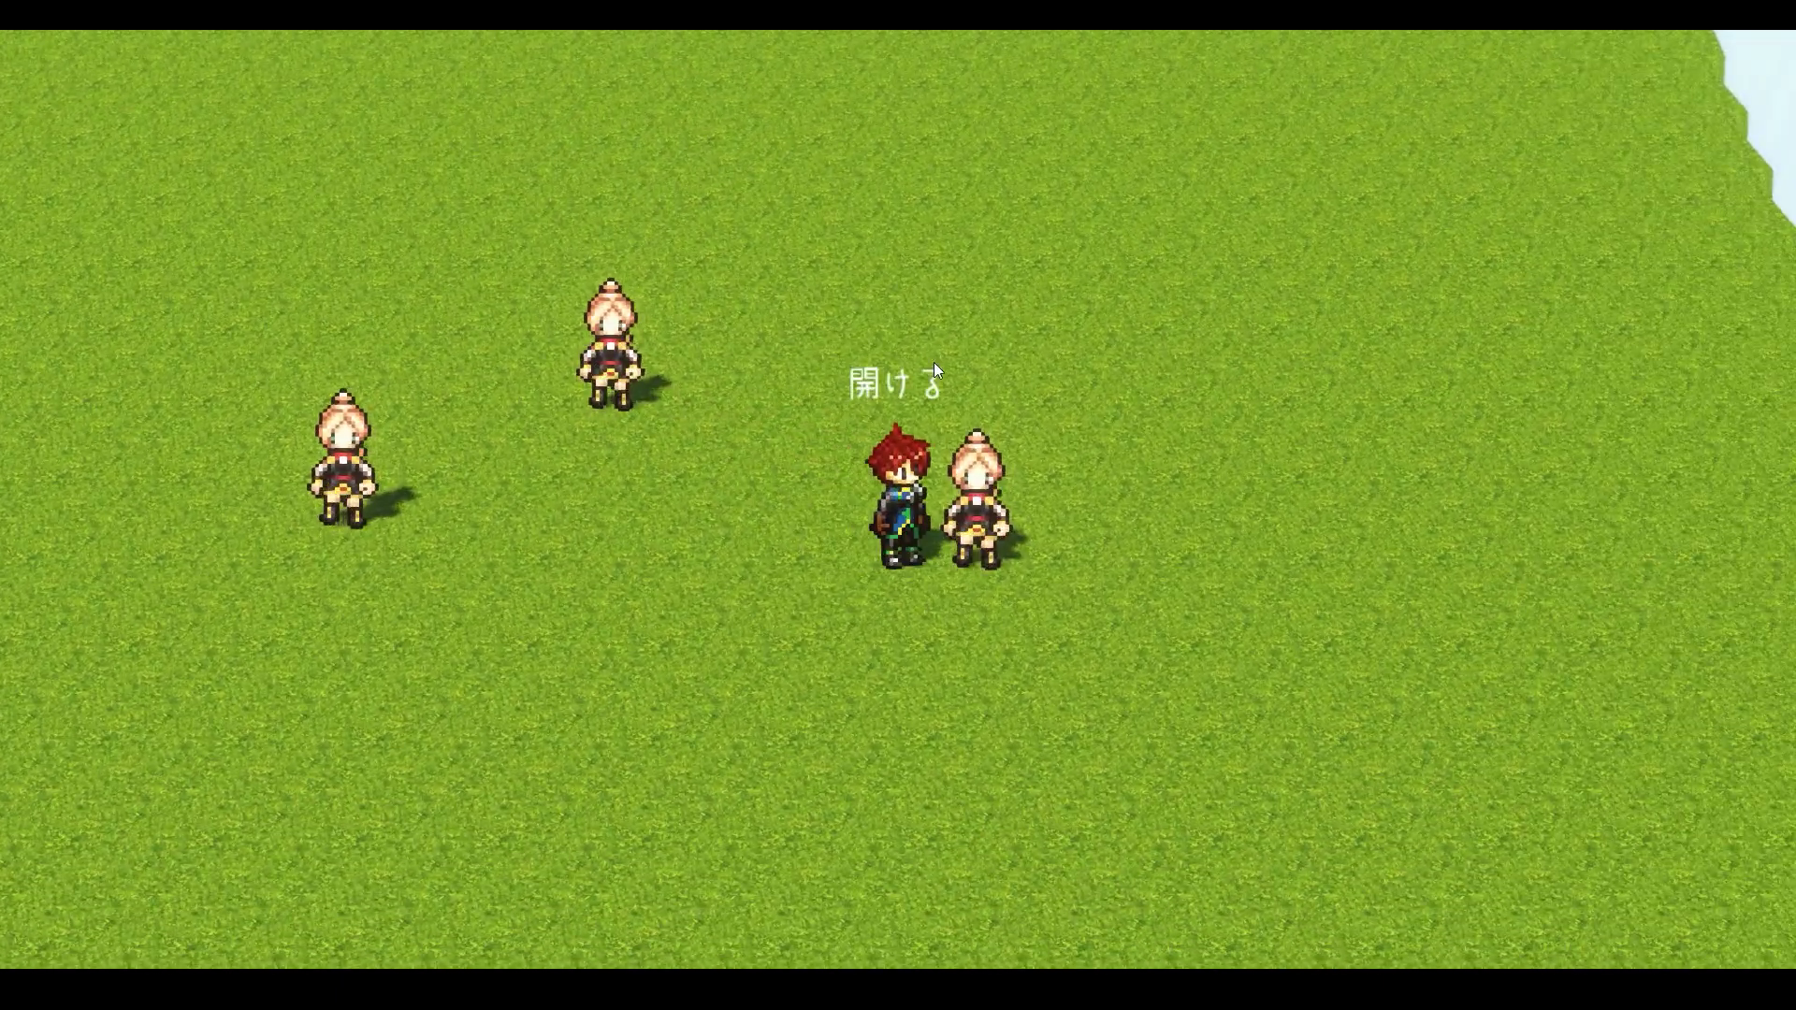
key("Left")
key("Left")
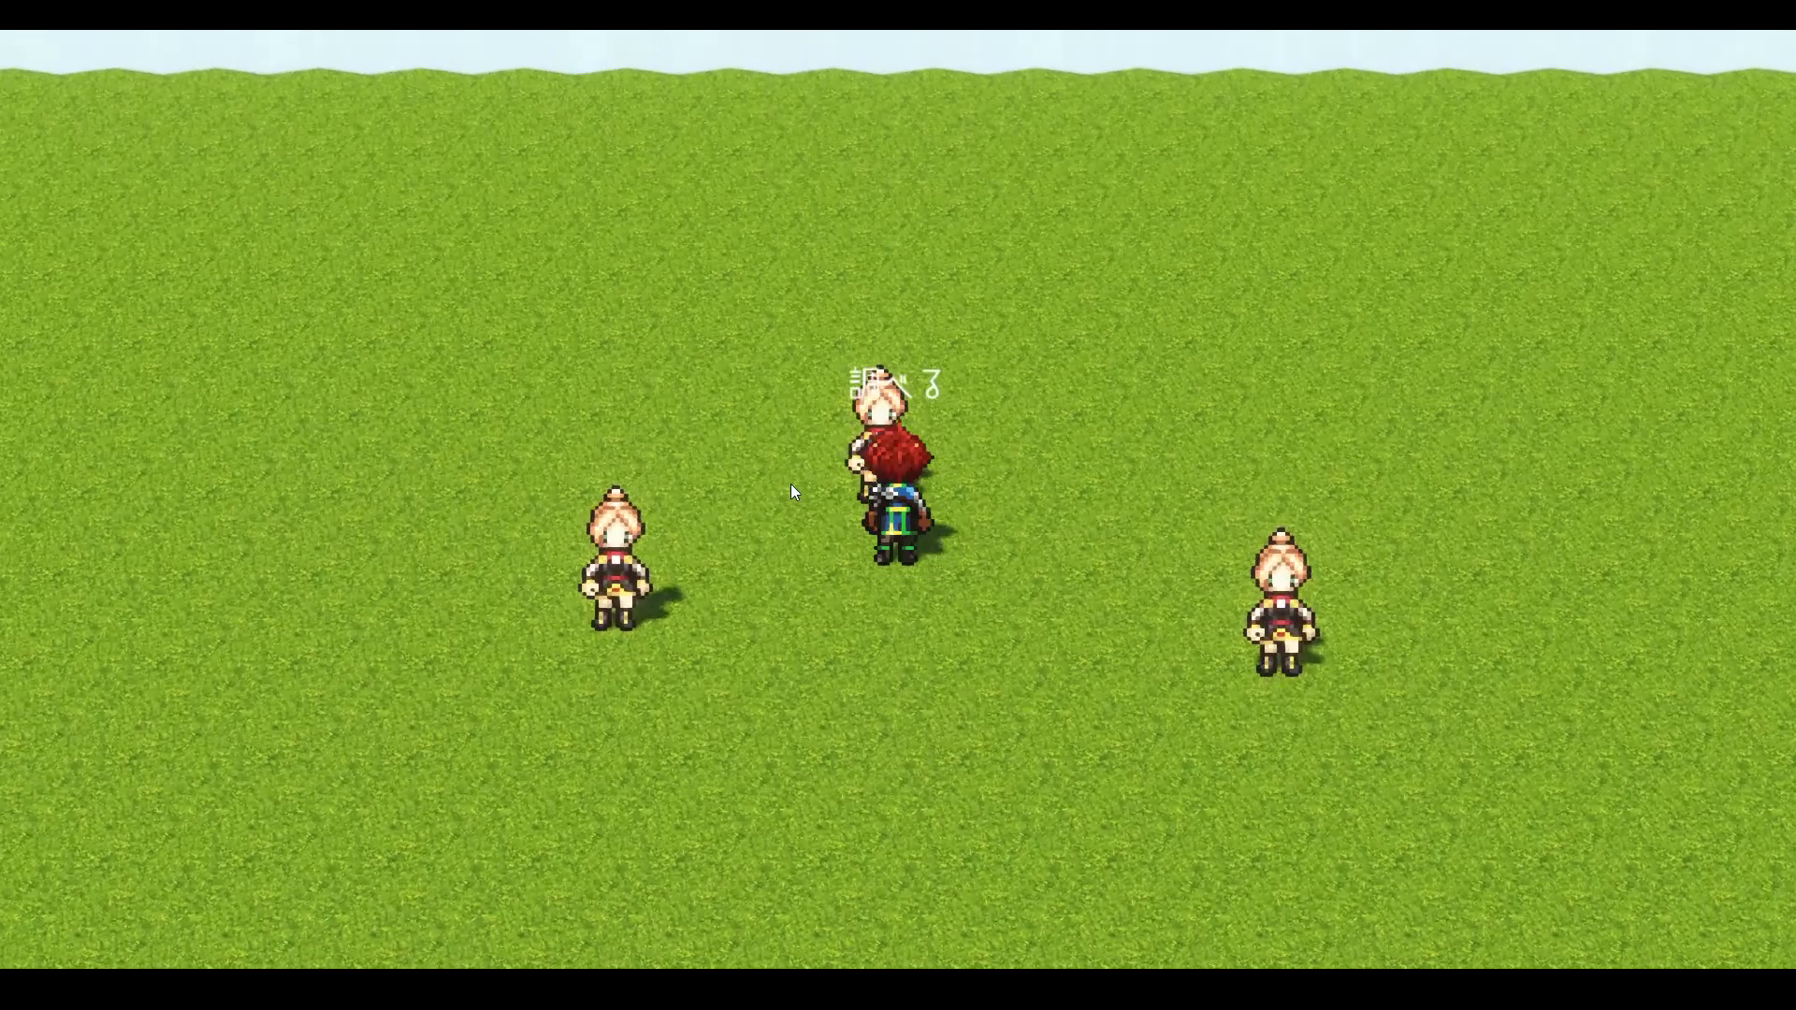
key("Right")
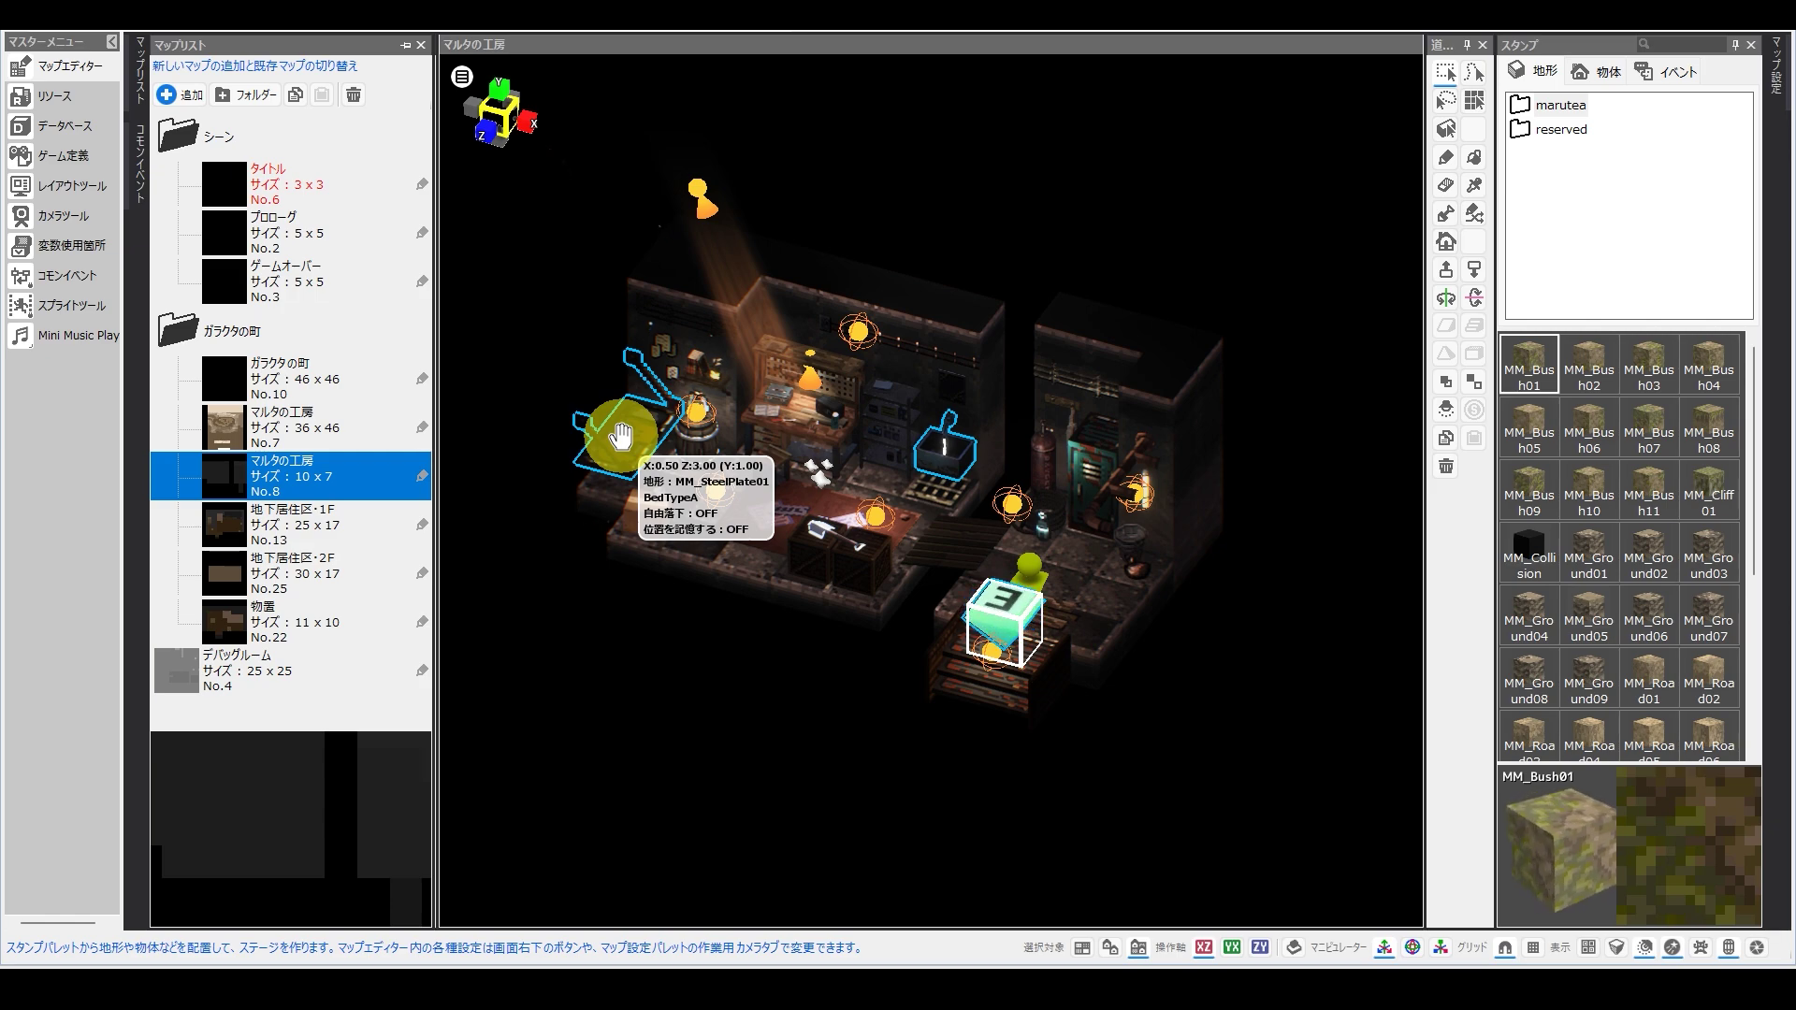
Open the BedTypeA event in the マルタの工房 map and examine its ヒント sheet and event sheet.
double_click(621, 435)
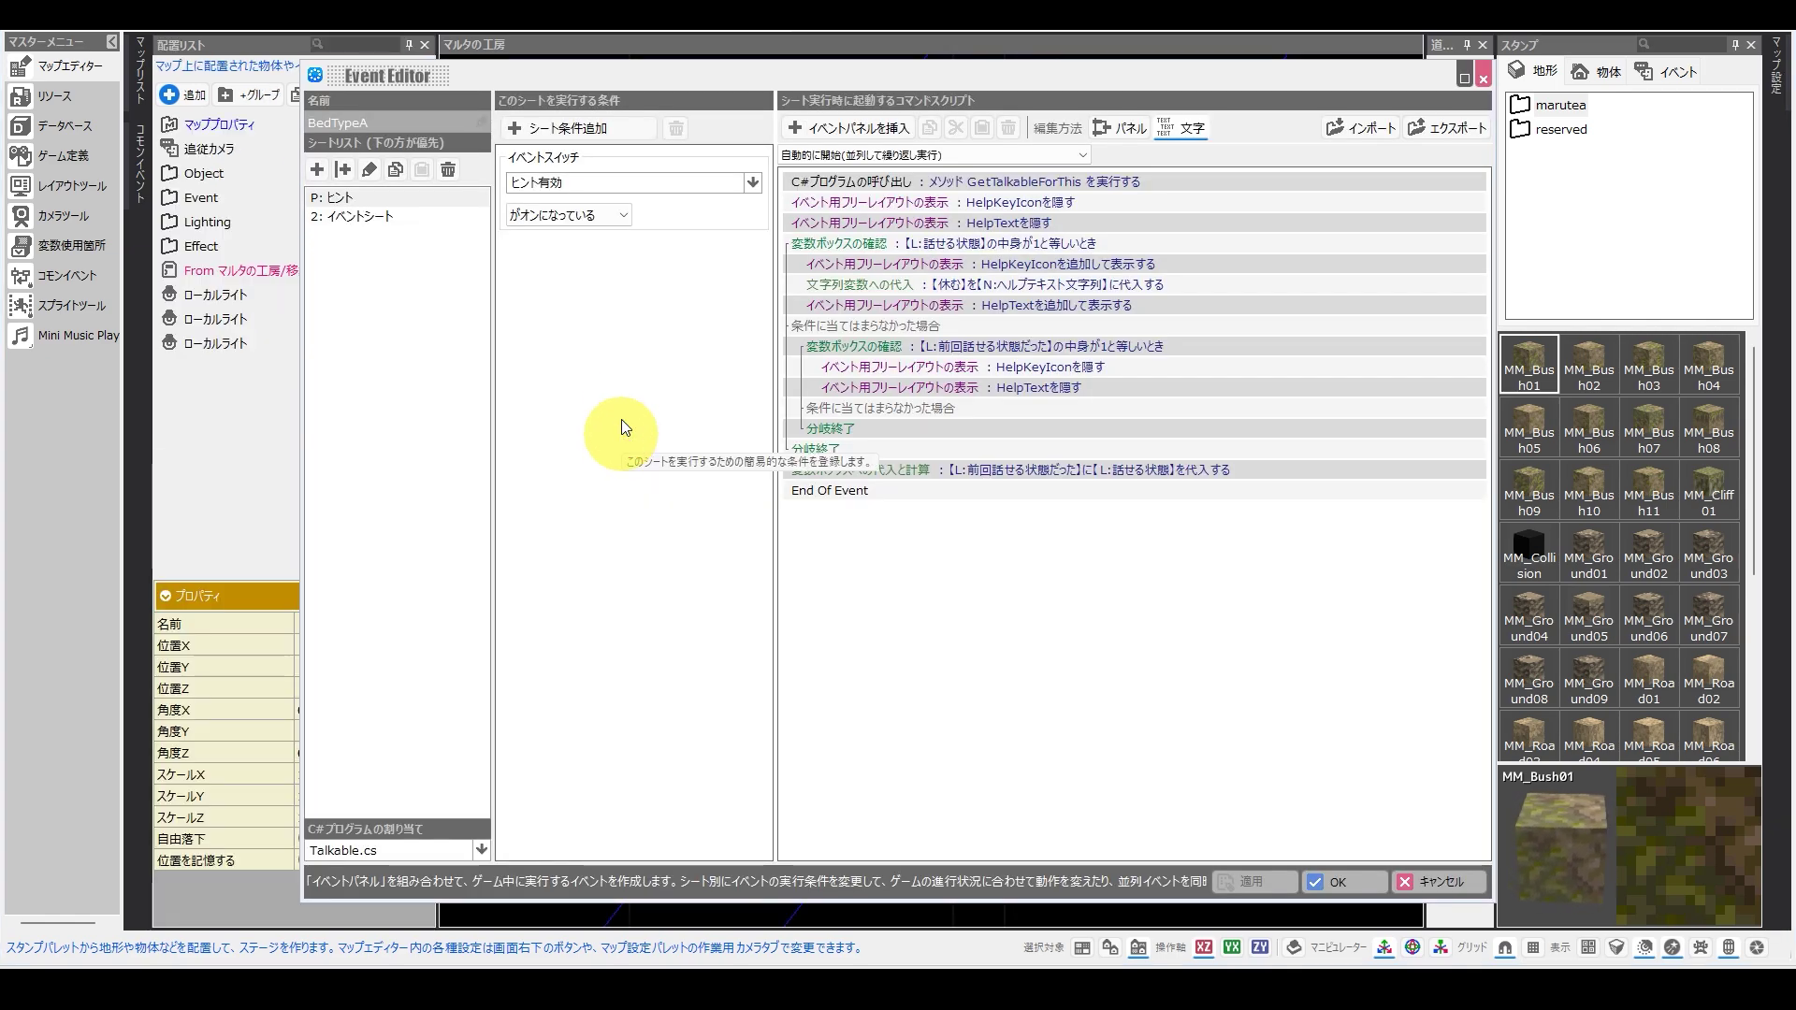
left_click(405, 221)
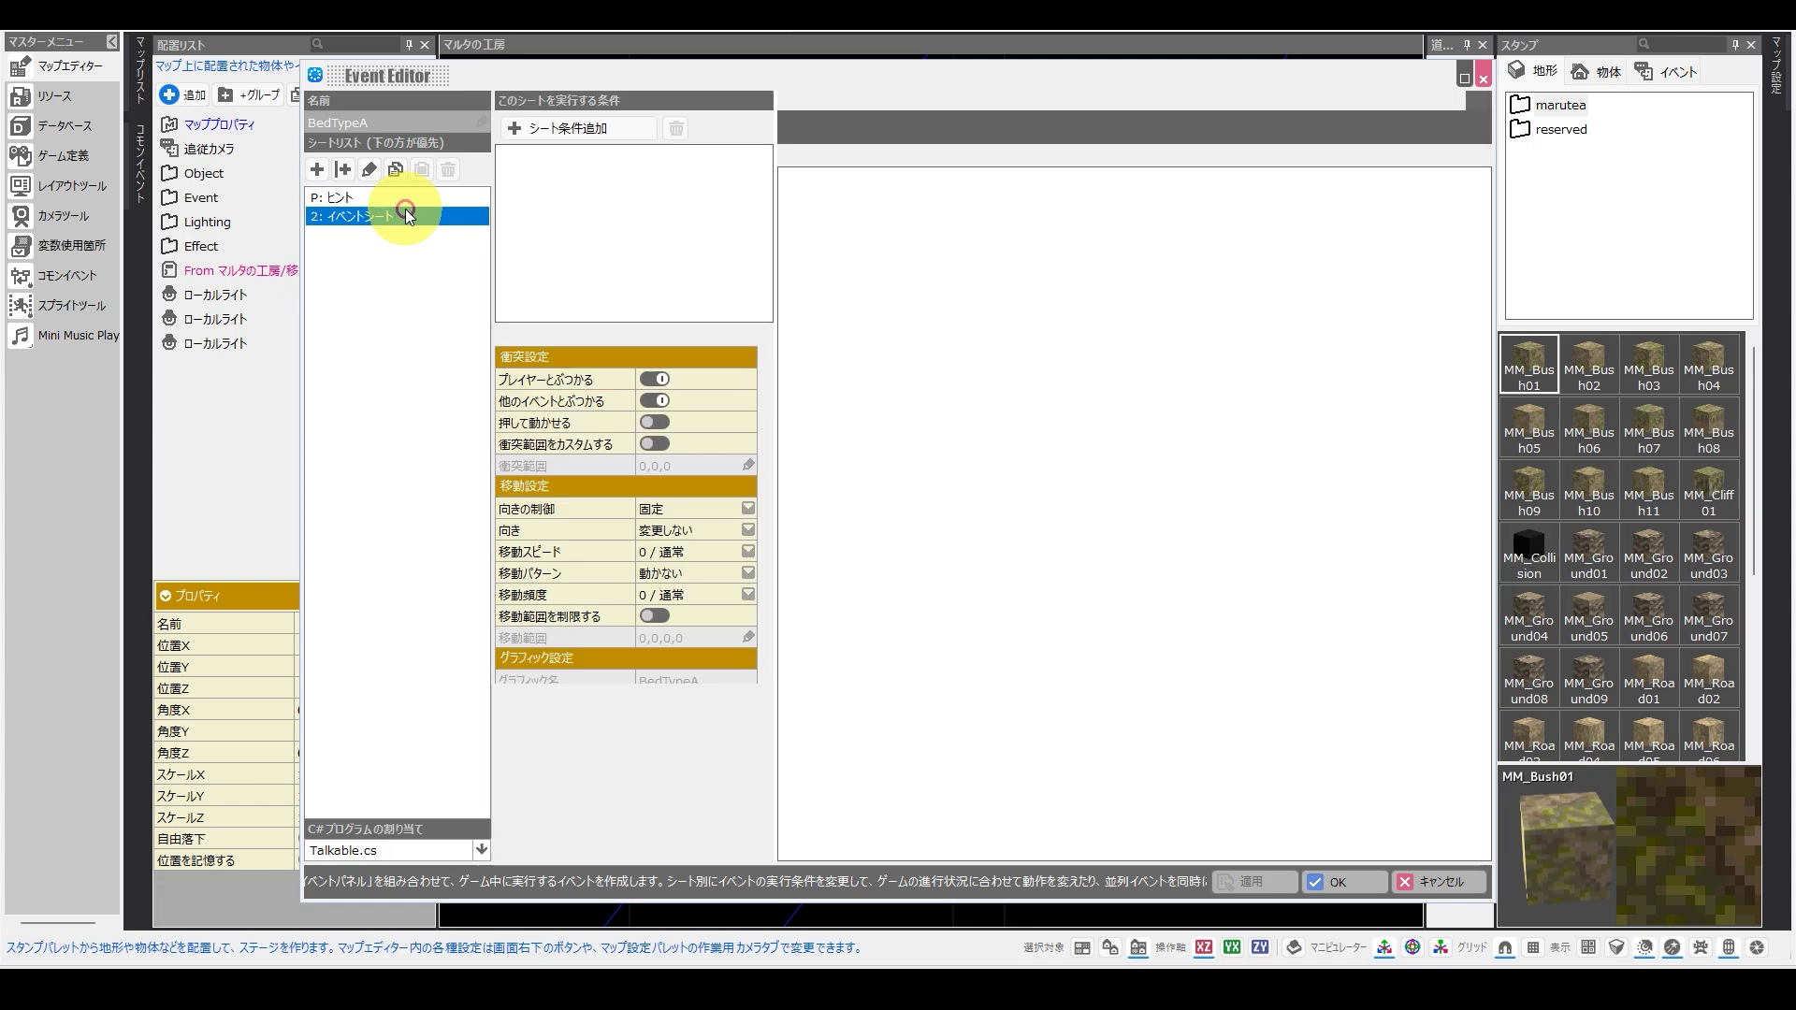
left_click(400, 199)
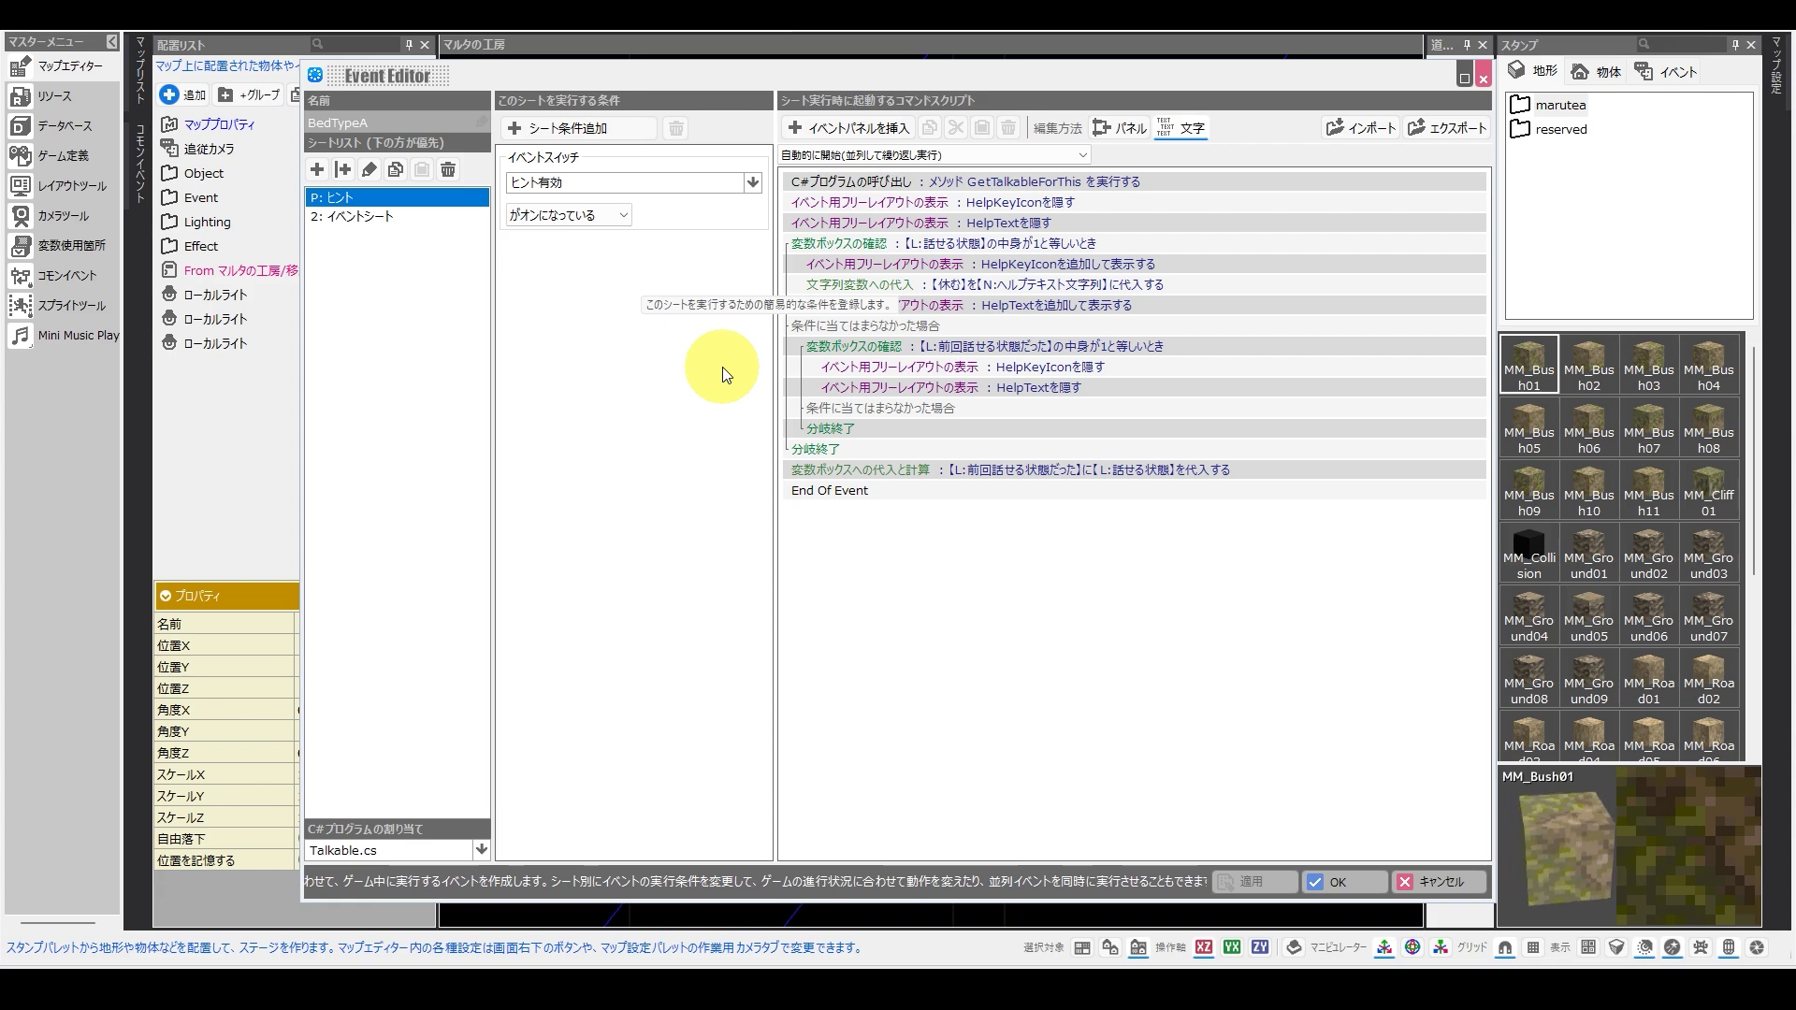
left_click(891, 204)
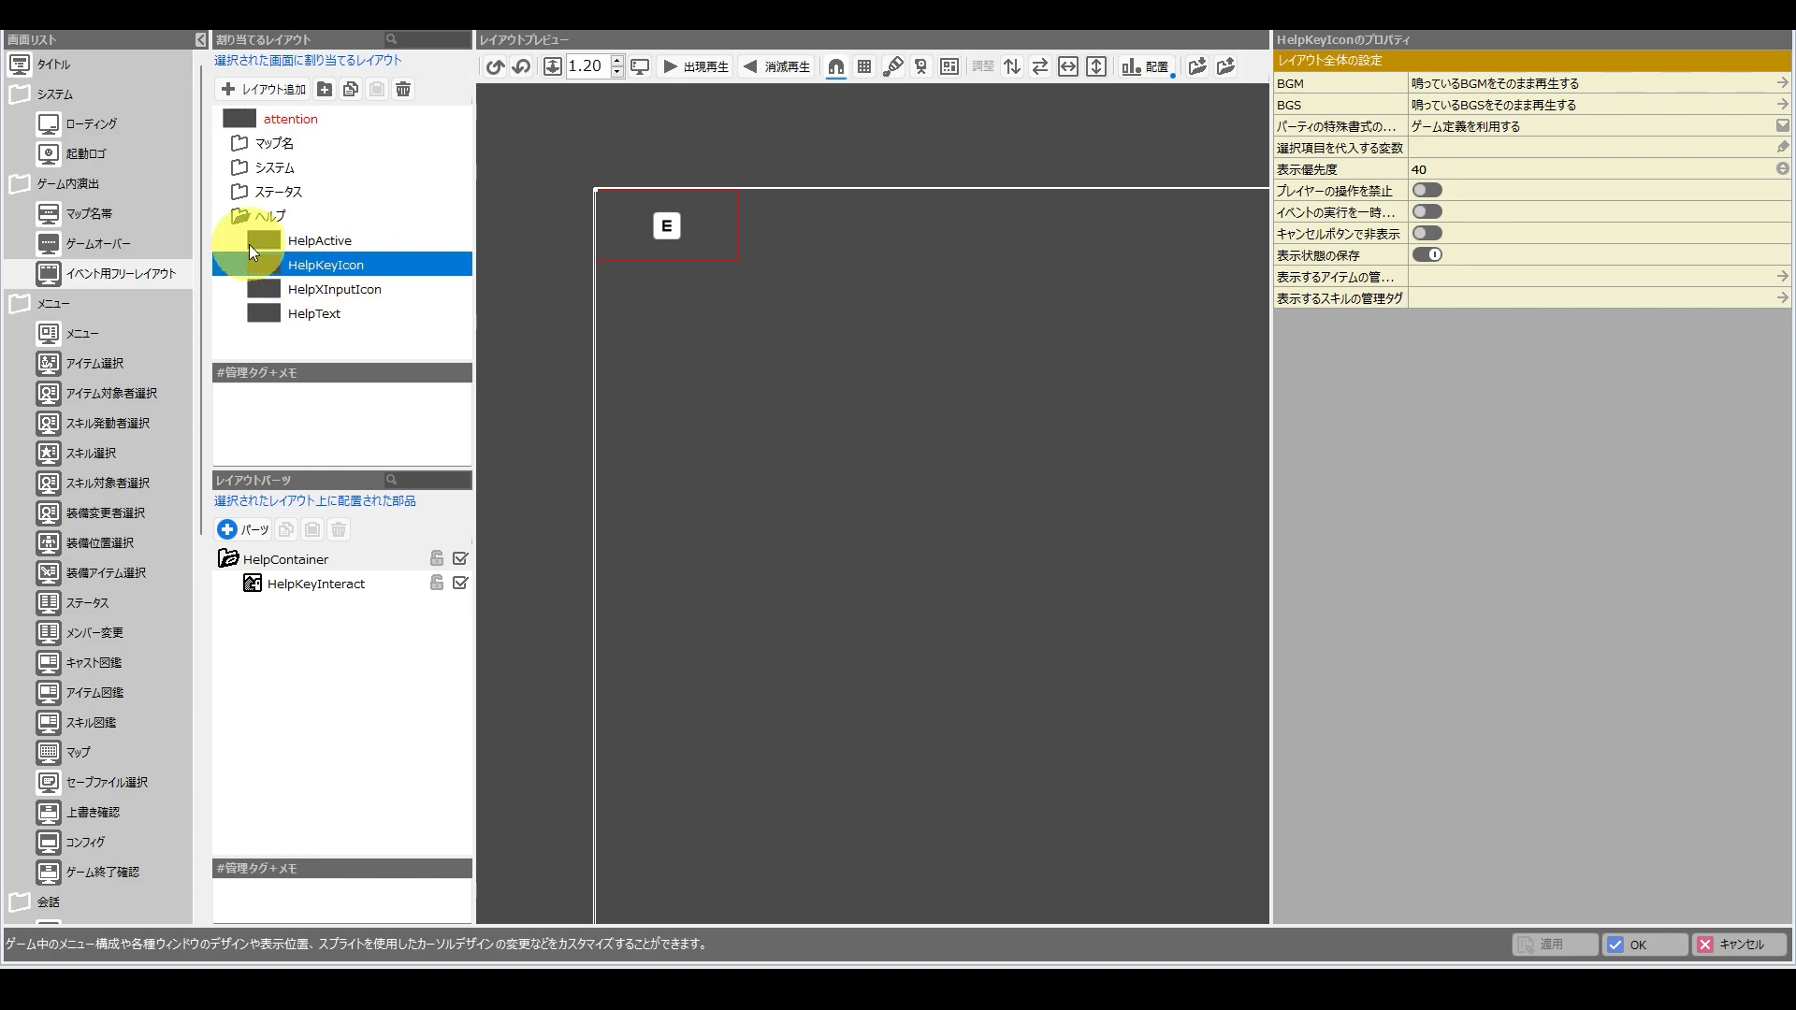
Examine the HelpText and HelpXInputIcon free layouts in the ヘルプ folder.
left_click(318, 314)
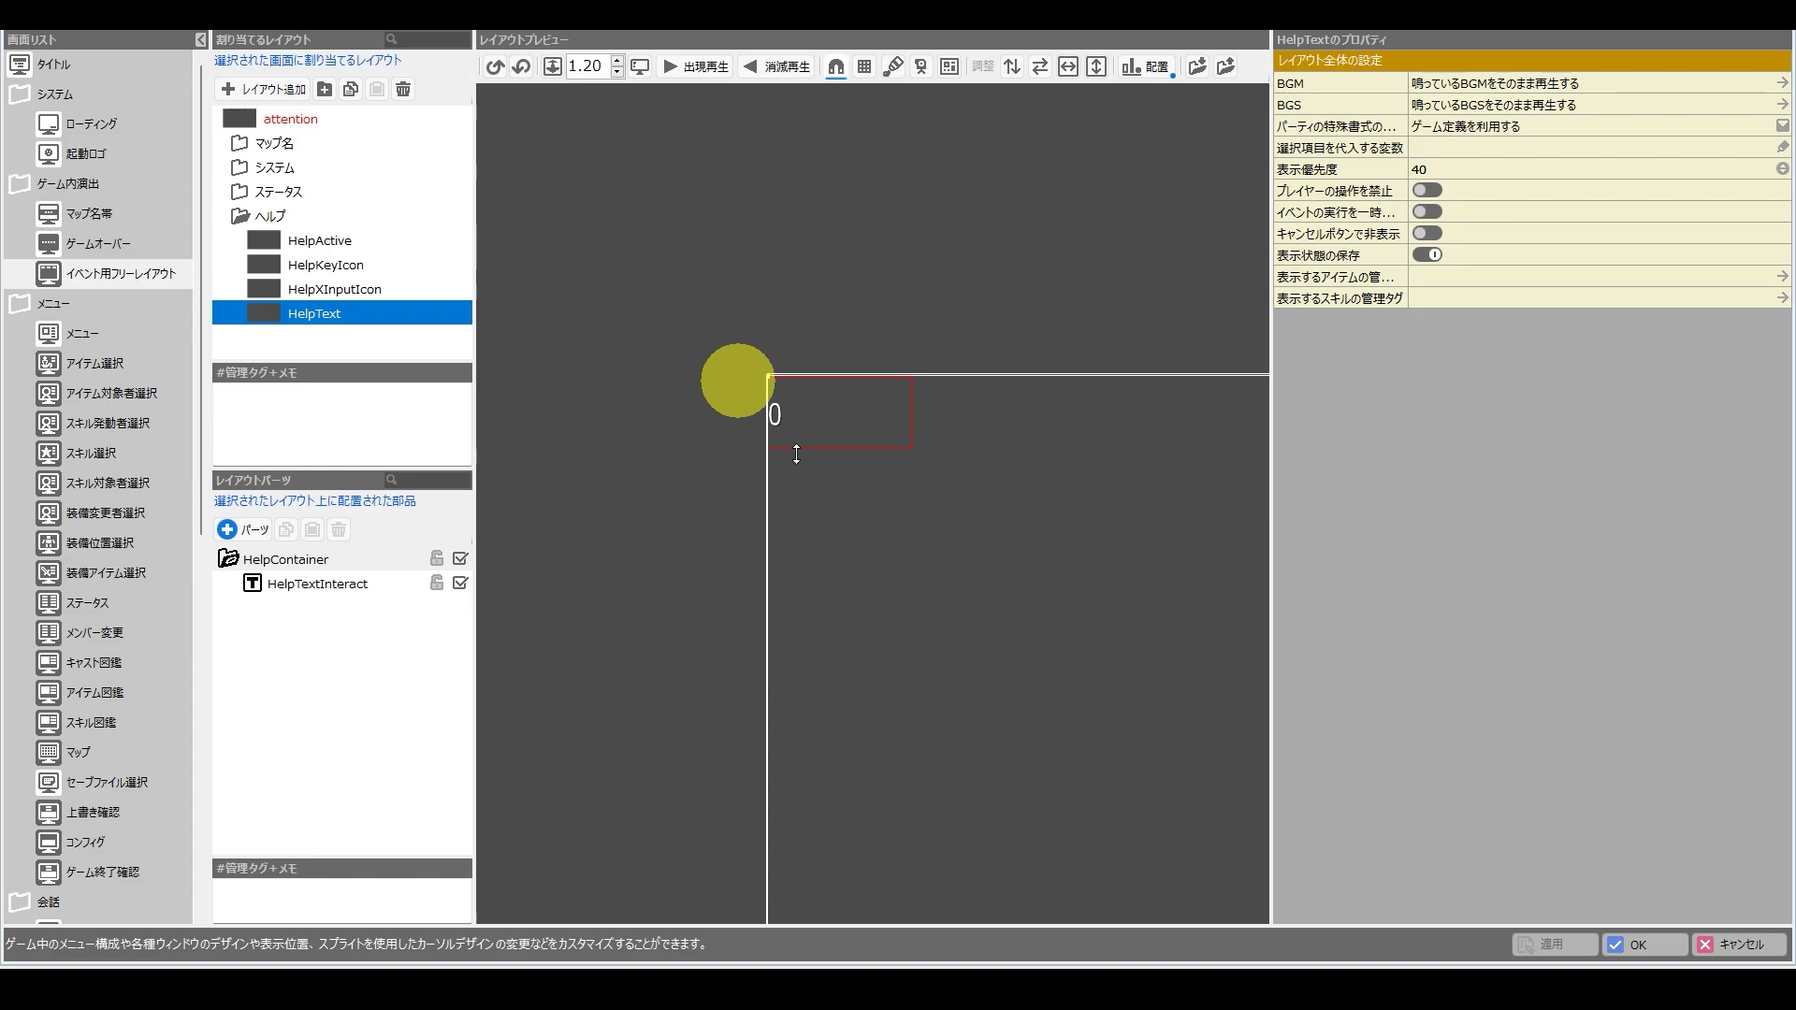
left_click(323, 278)
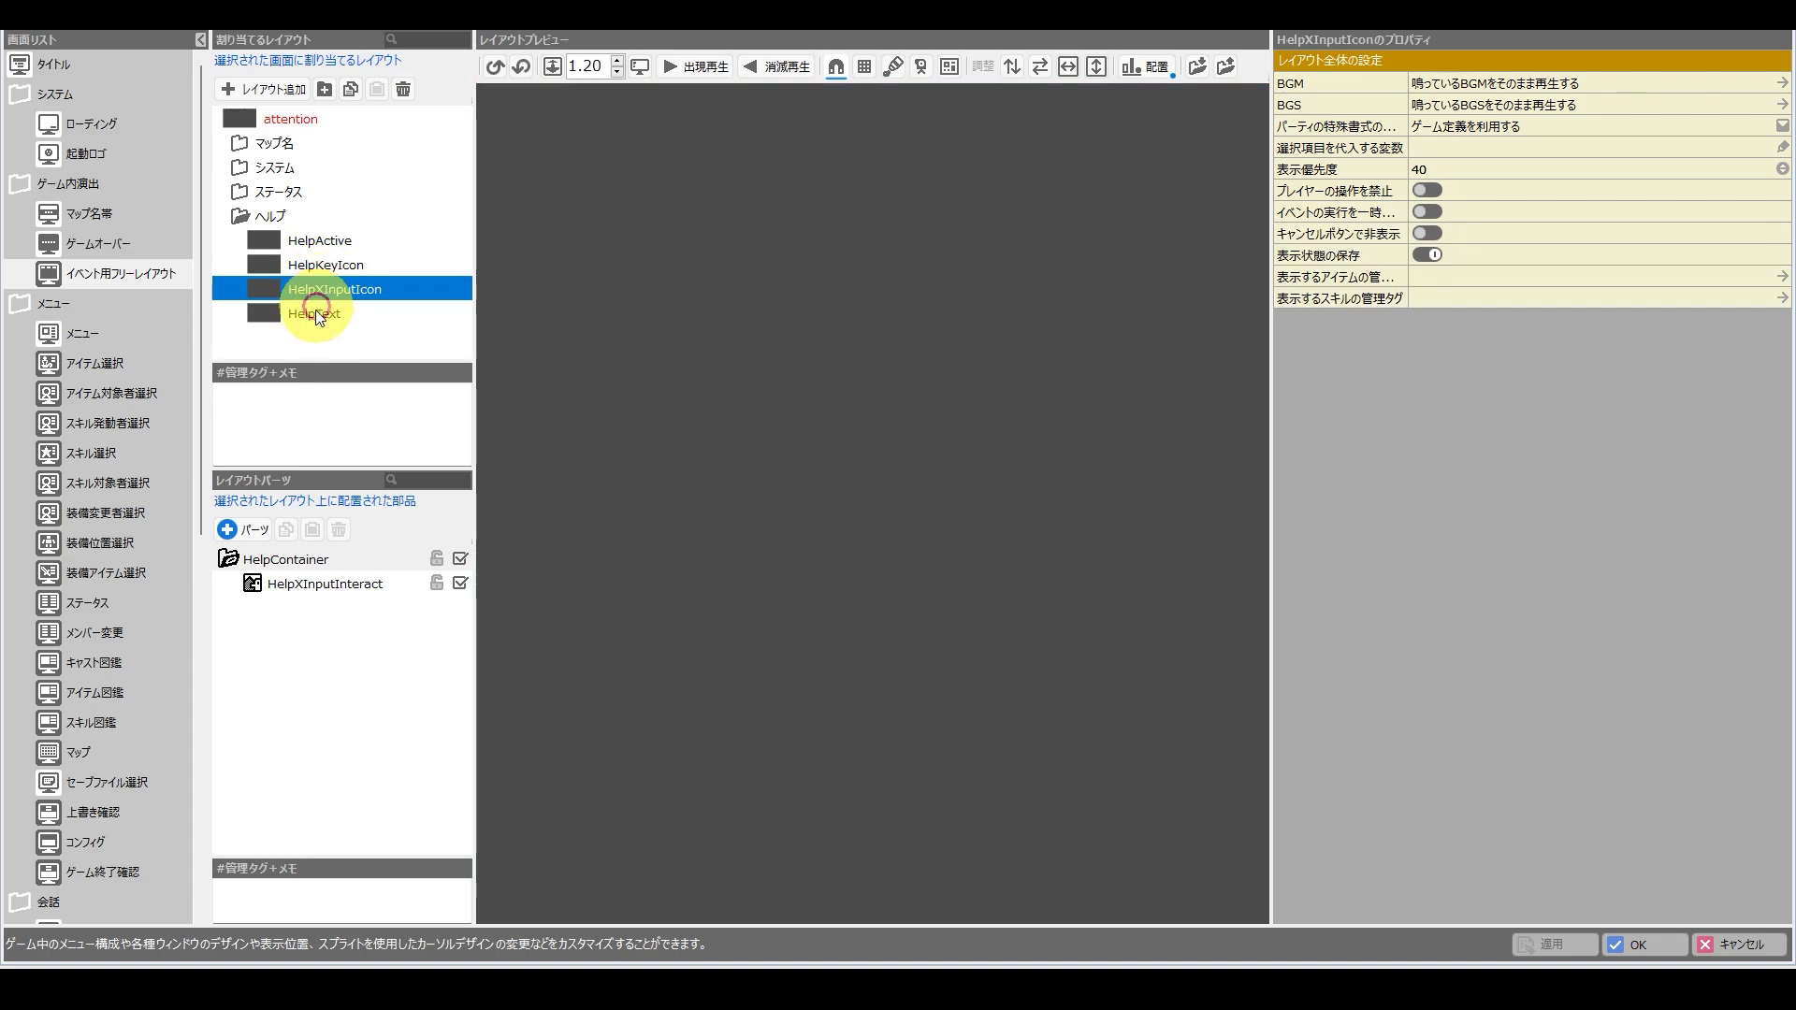
left_click(314, 316)
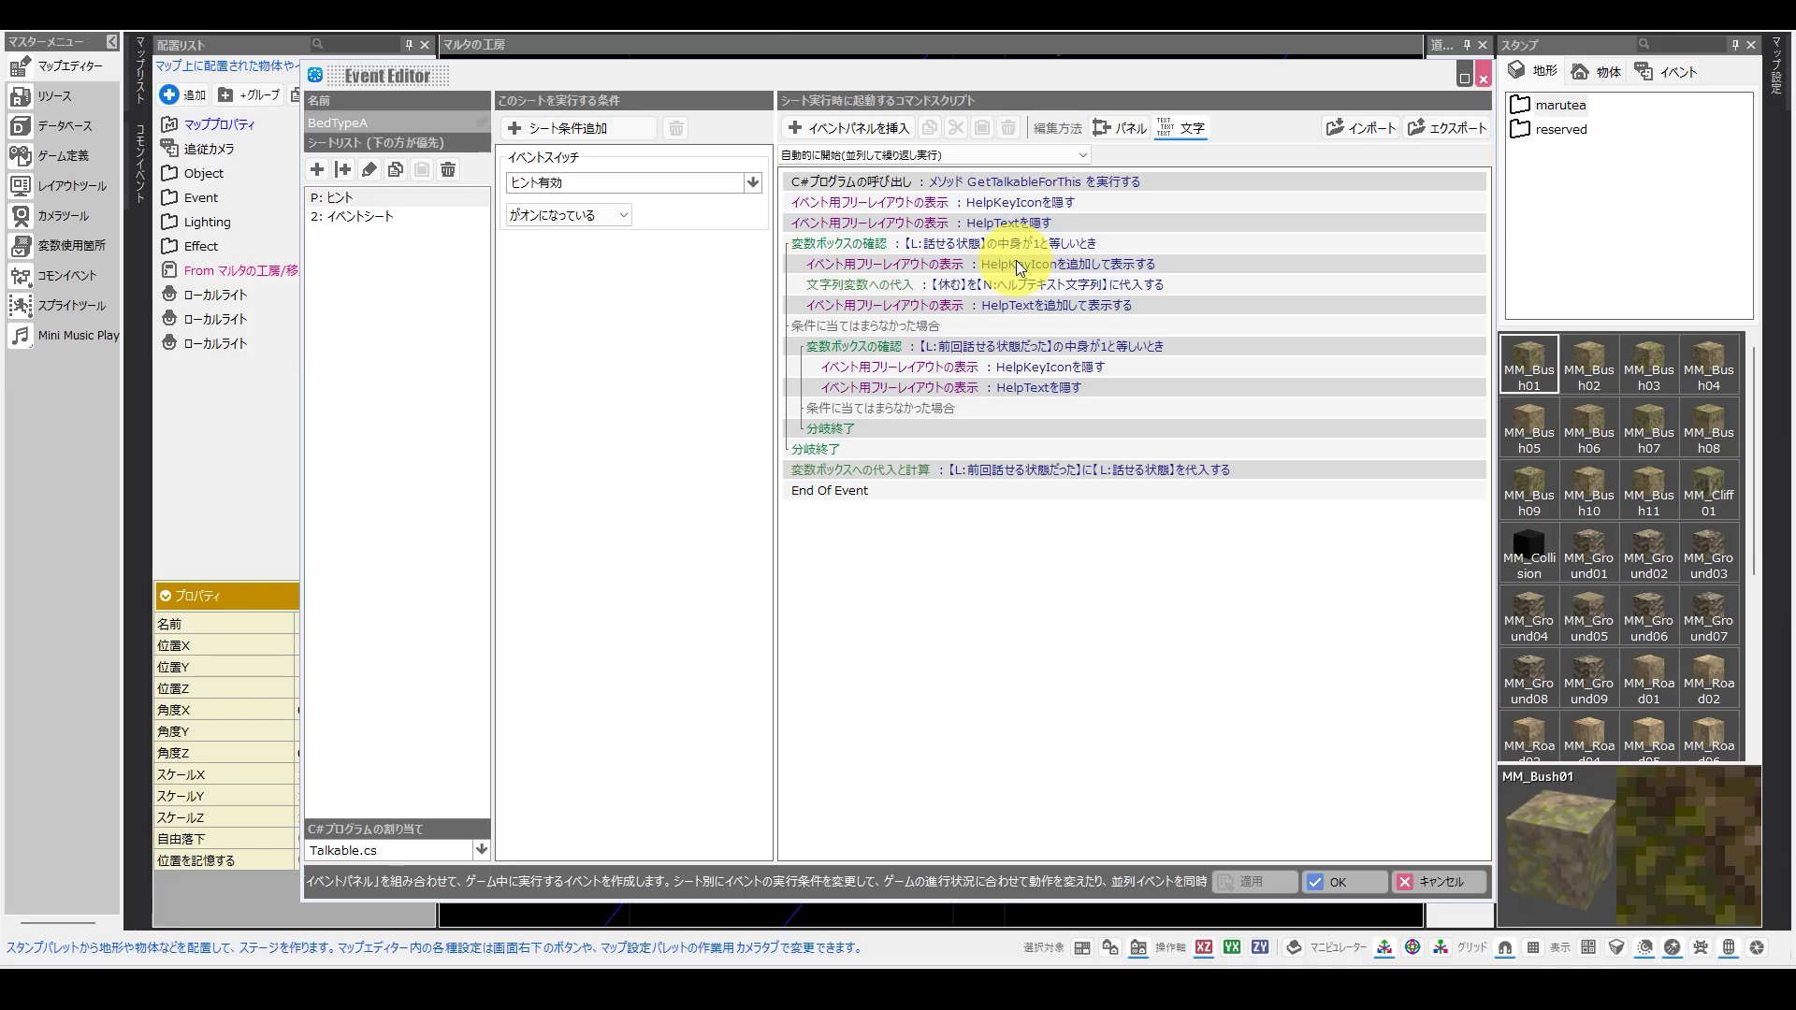
Inspect the commands in BedTypeA's ヒント sheet that display the HelpKeyIcon and HelpText layouts.
left_click(1021, 265)
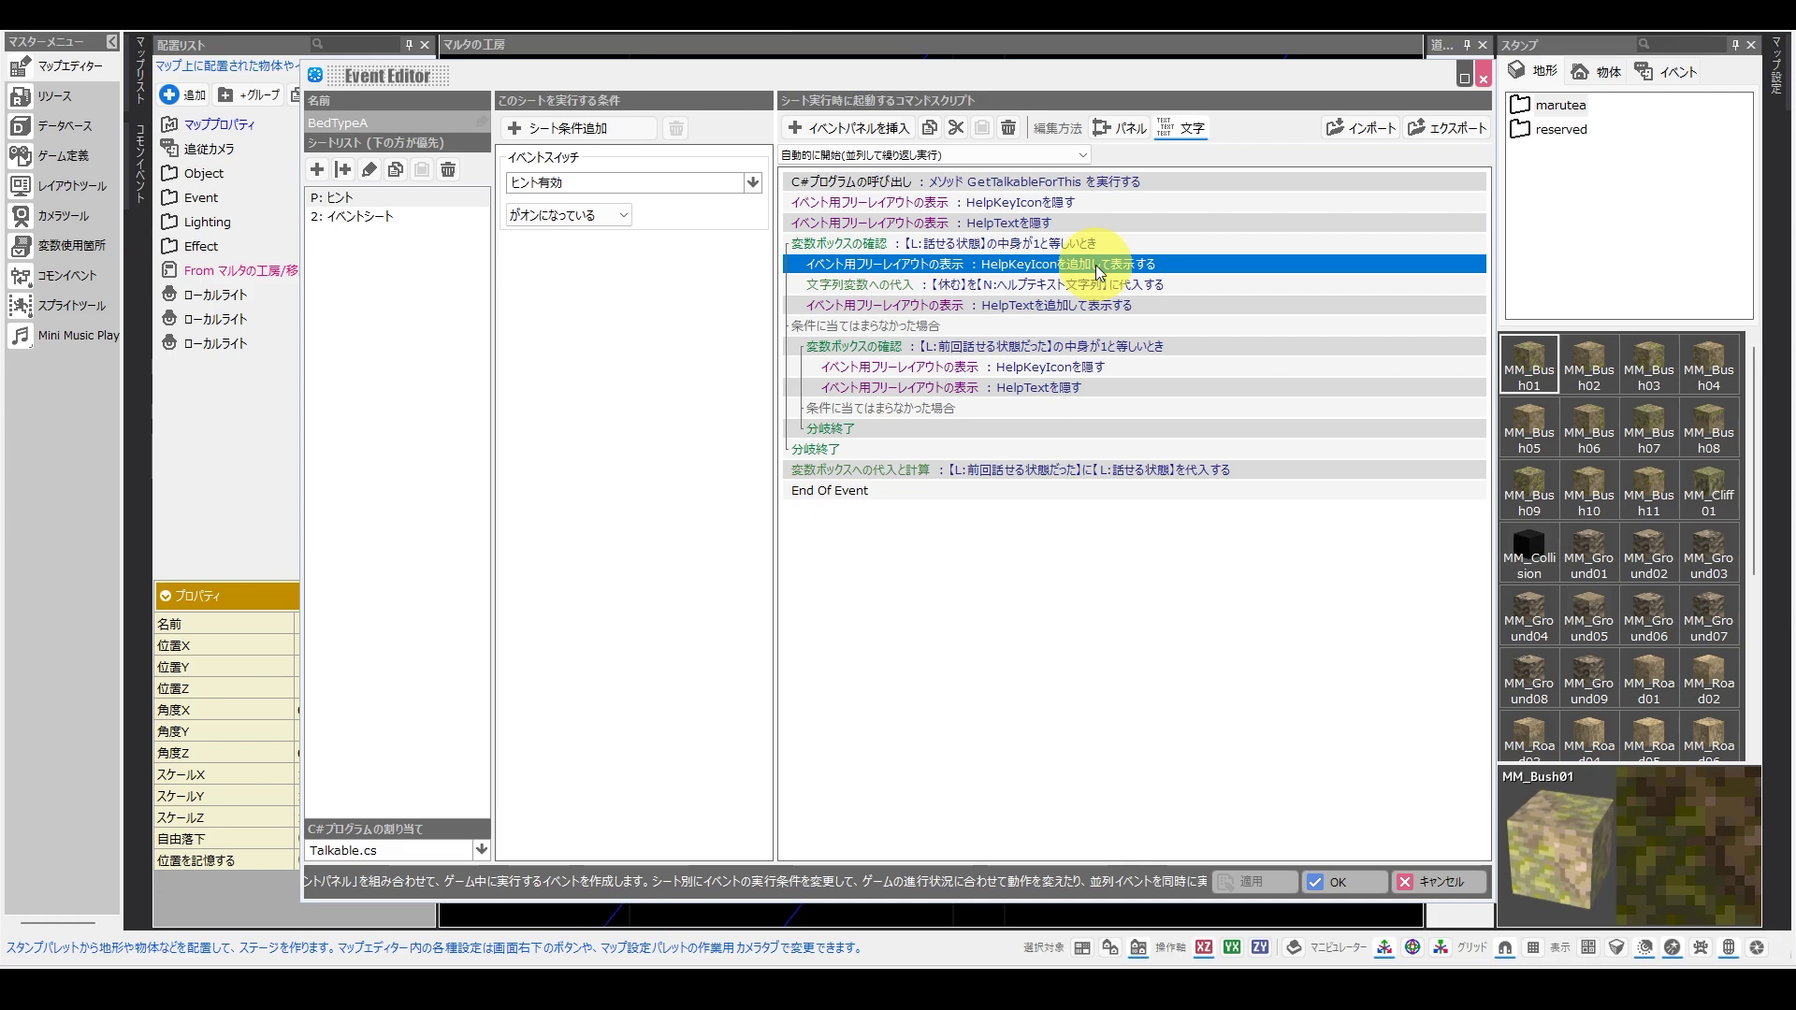
double_click(1025, 307)
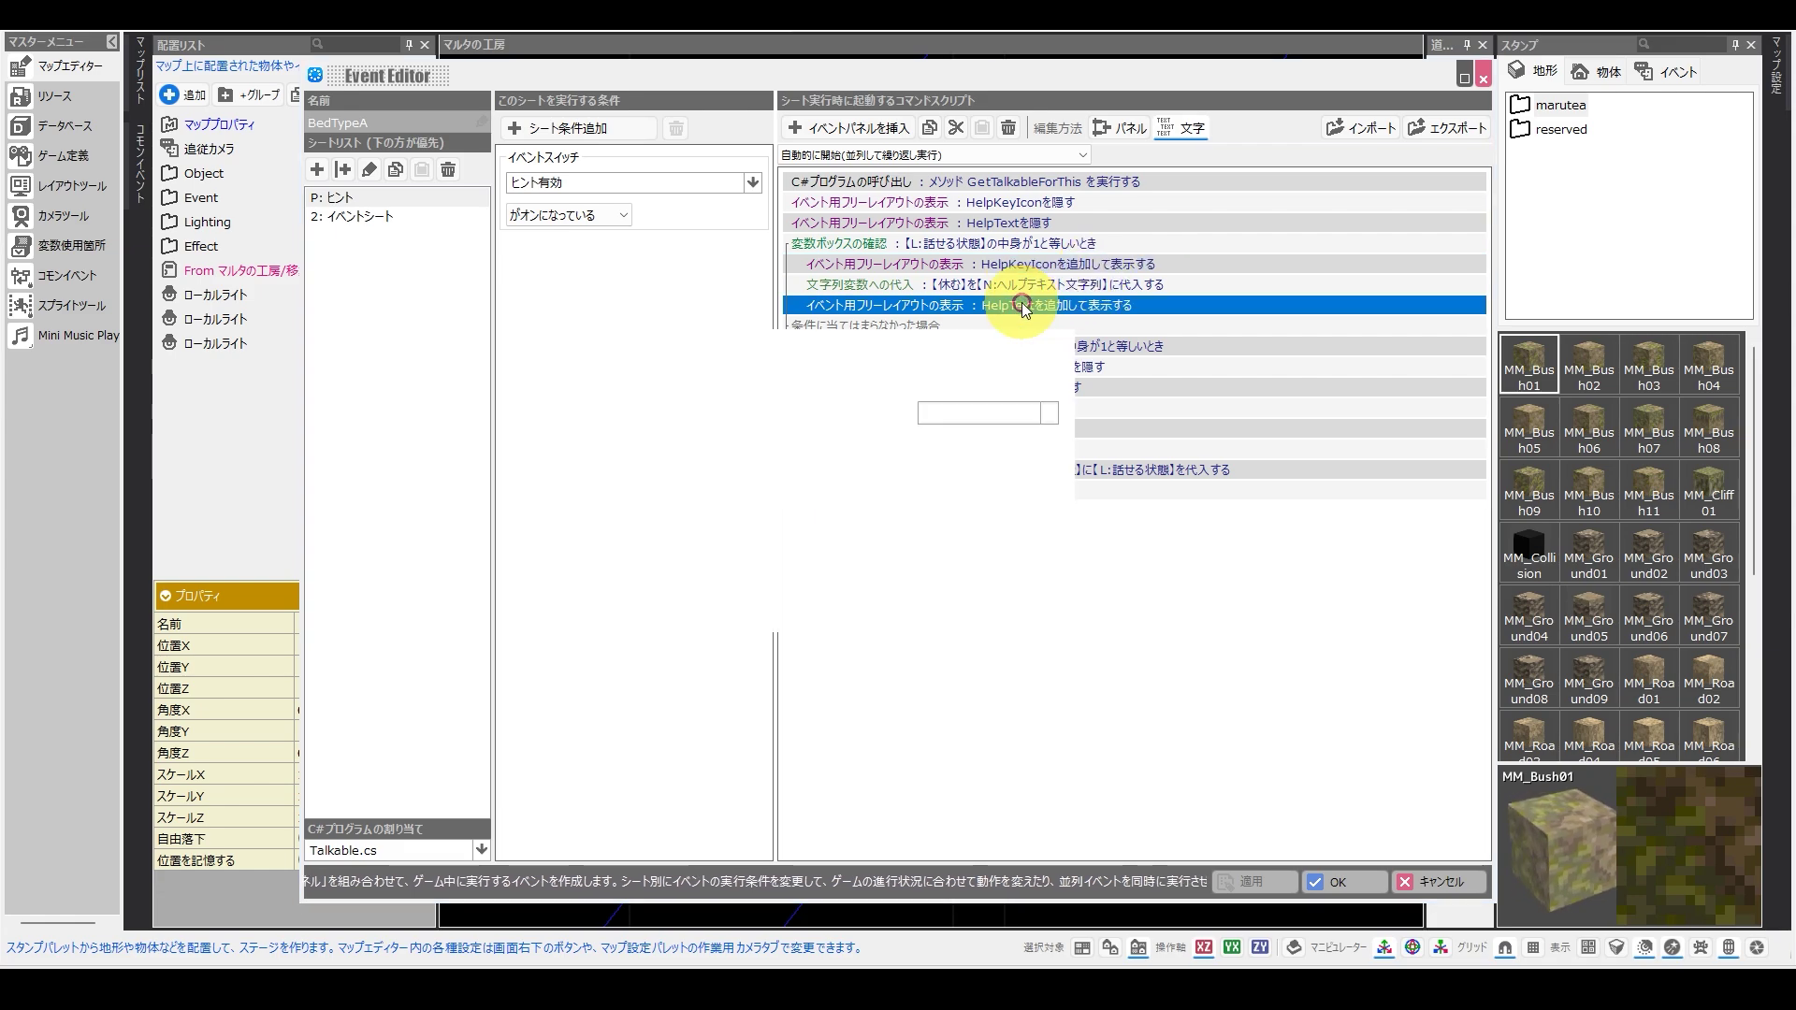
left_click(1074, 353)
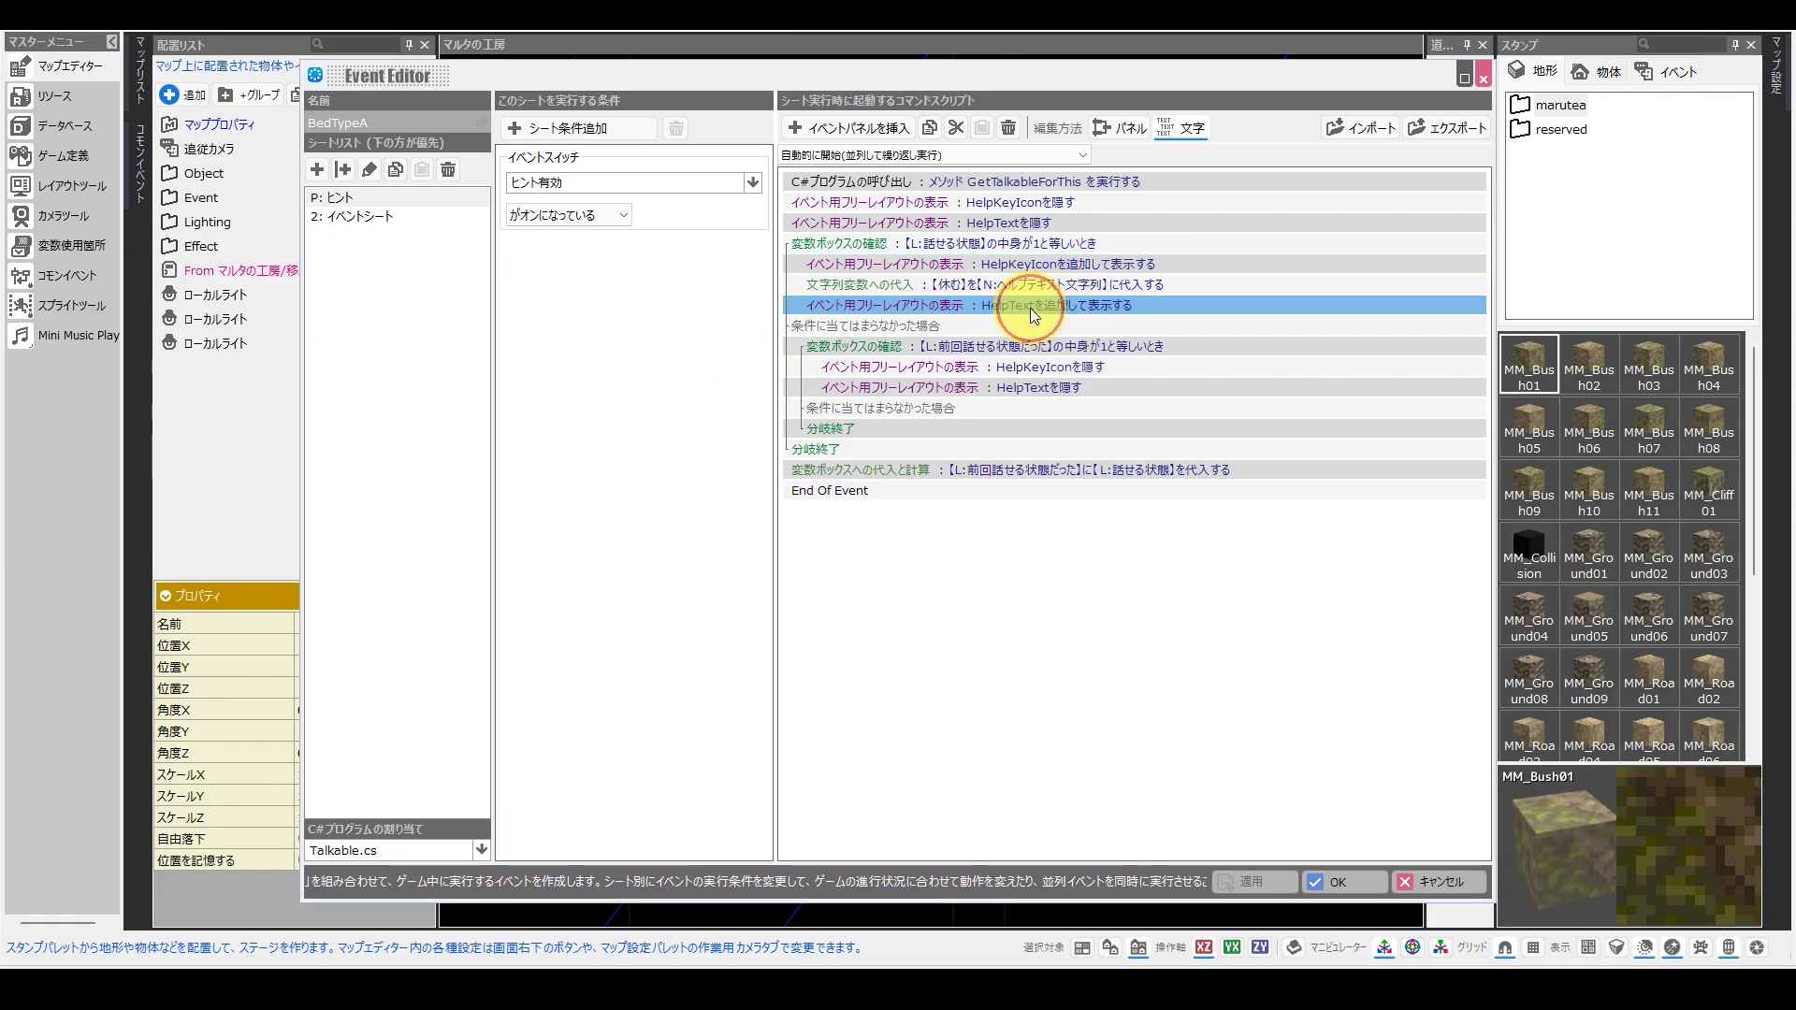
key("Escape")
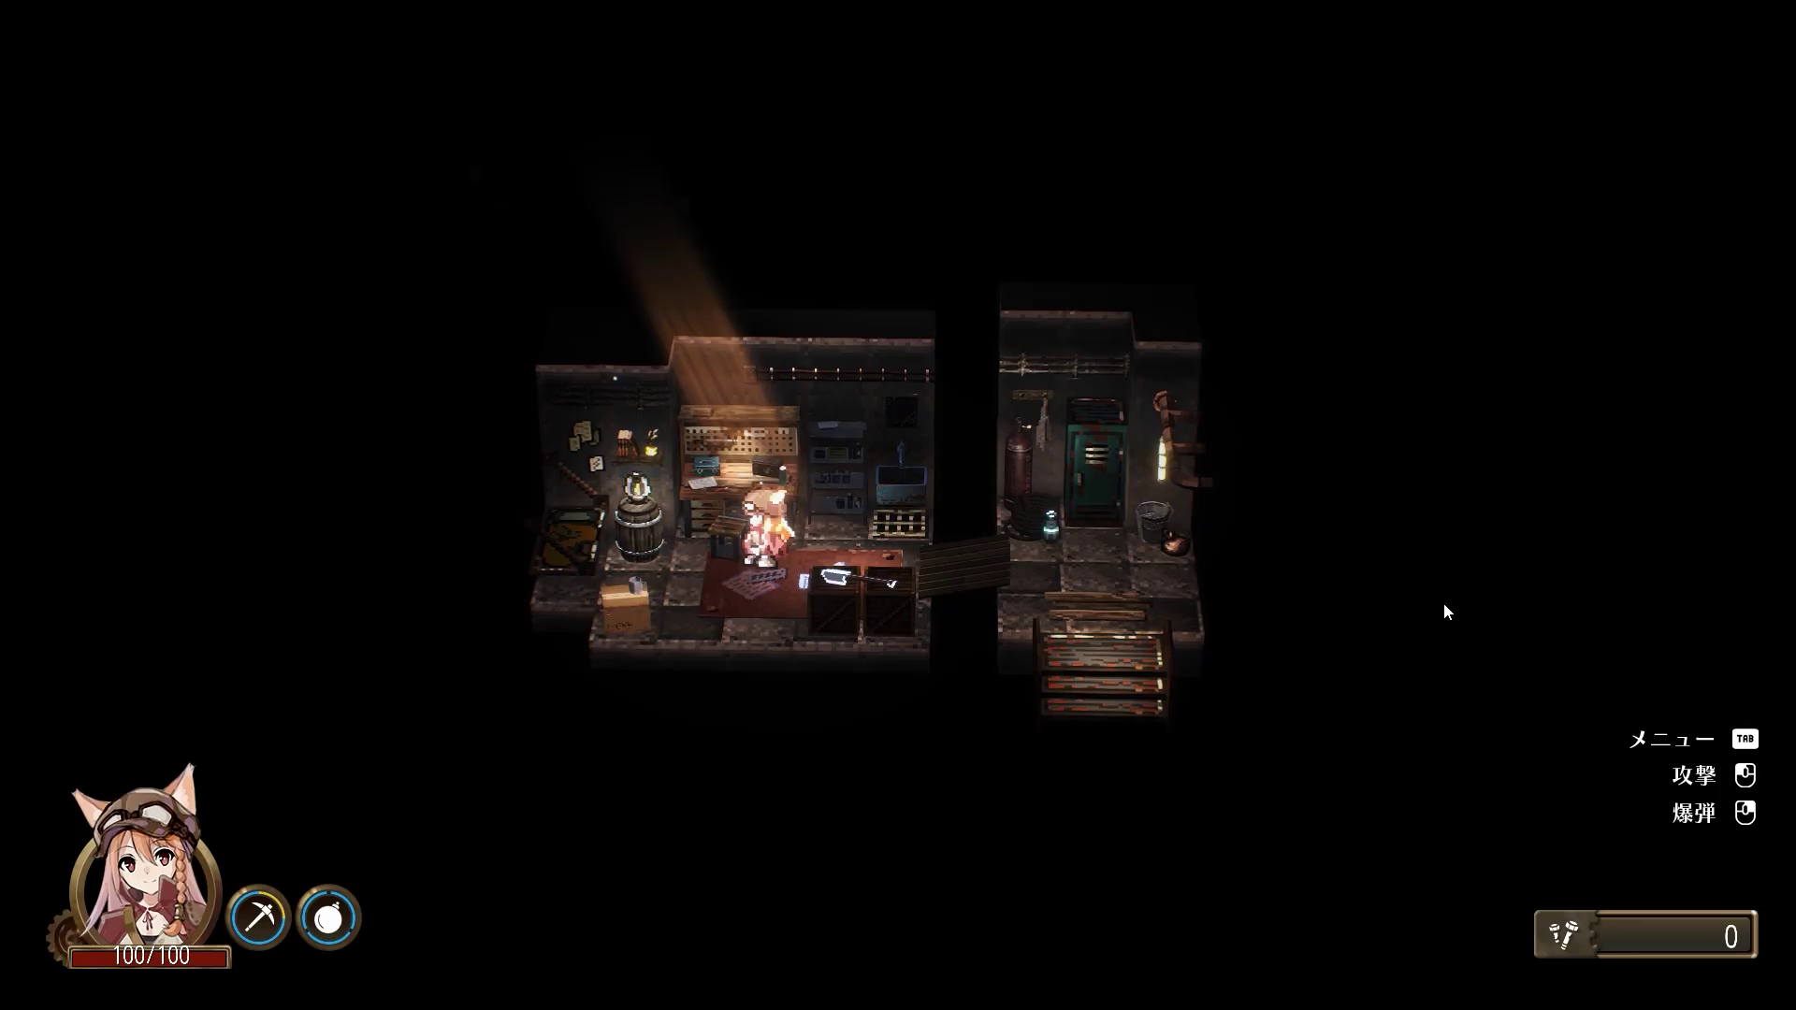
Walk the character to the bed in the マルタの工房 test play to check its hint icon and text.
key("d")
key("a")
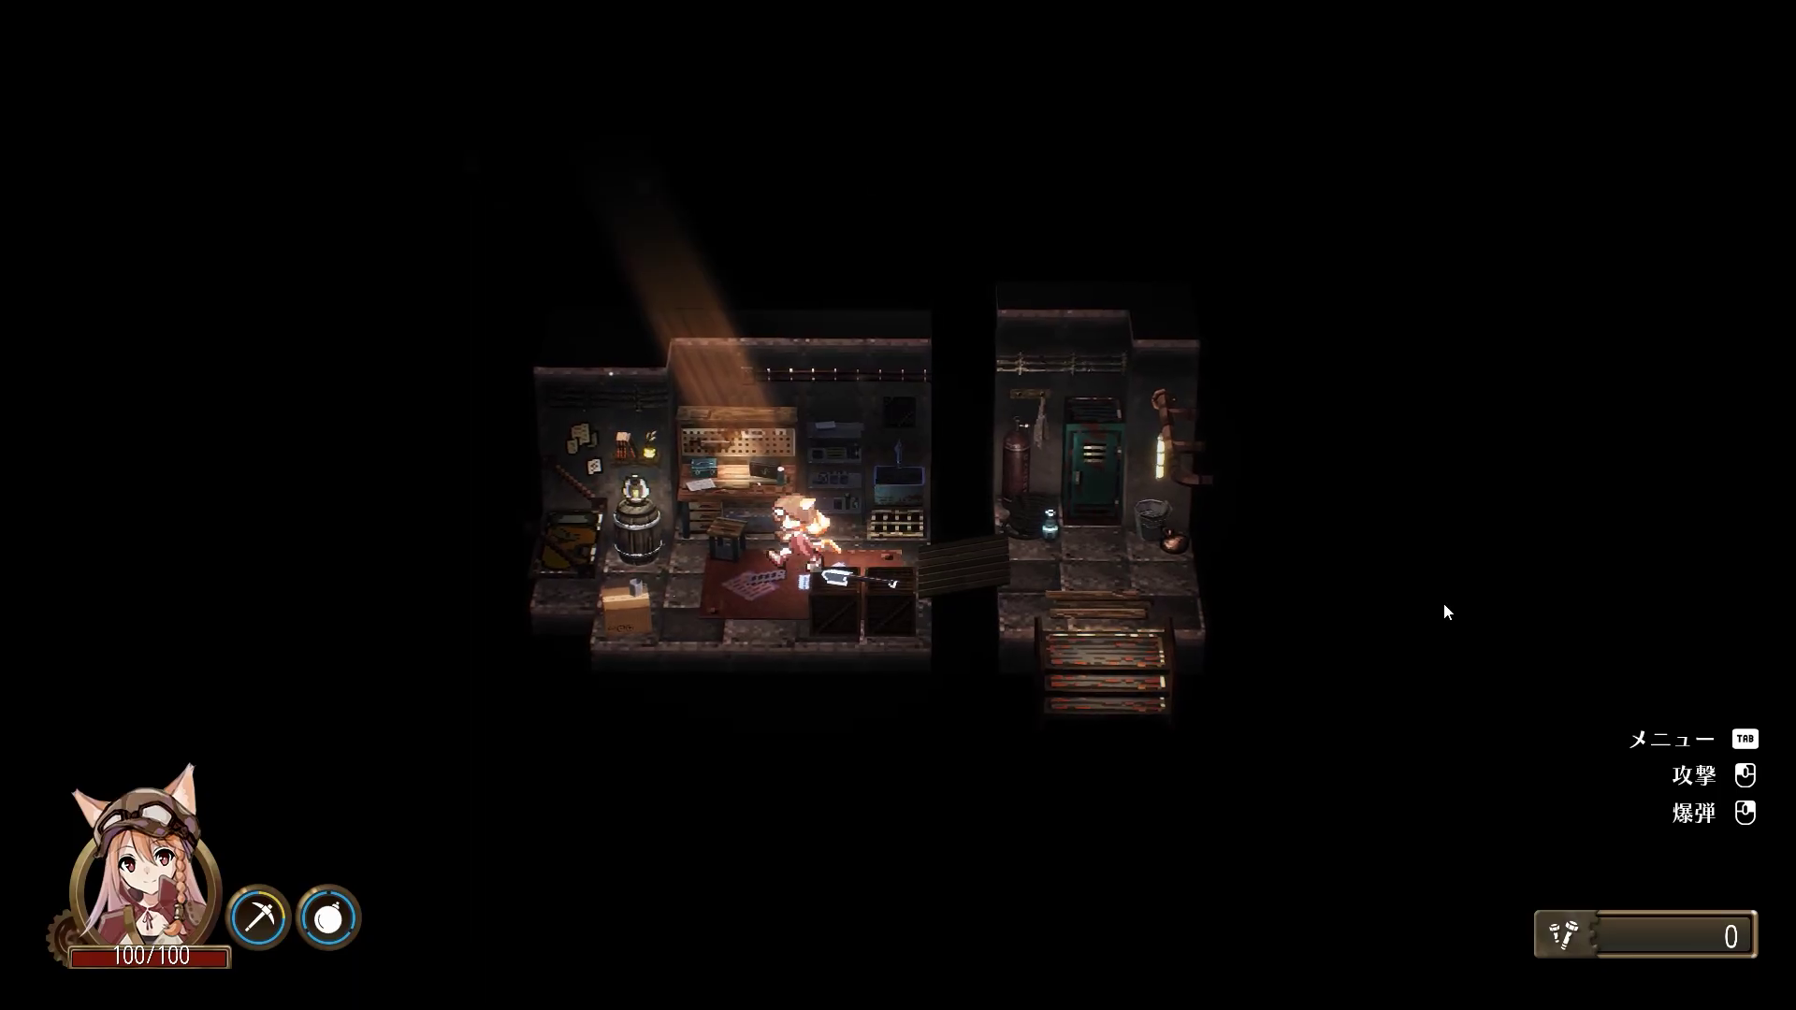
key("a")
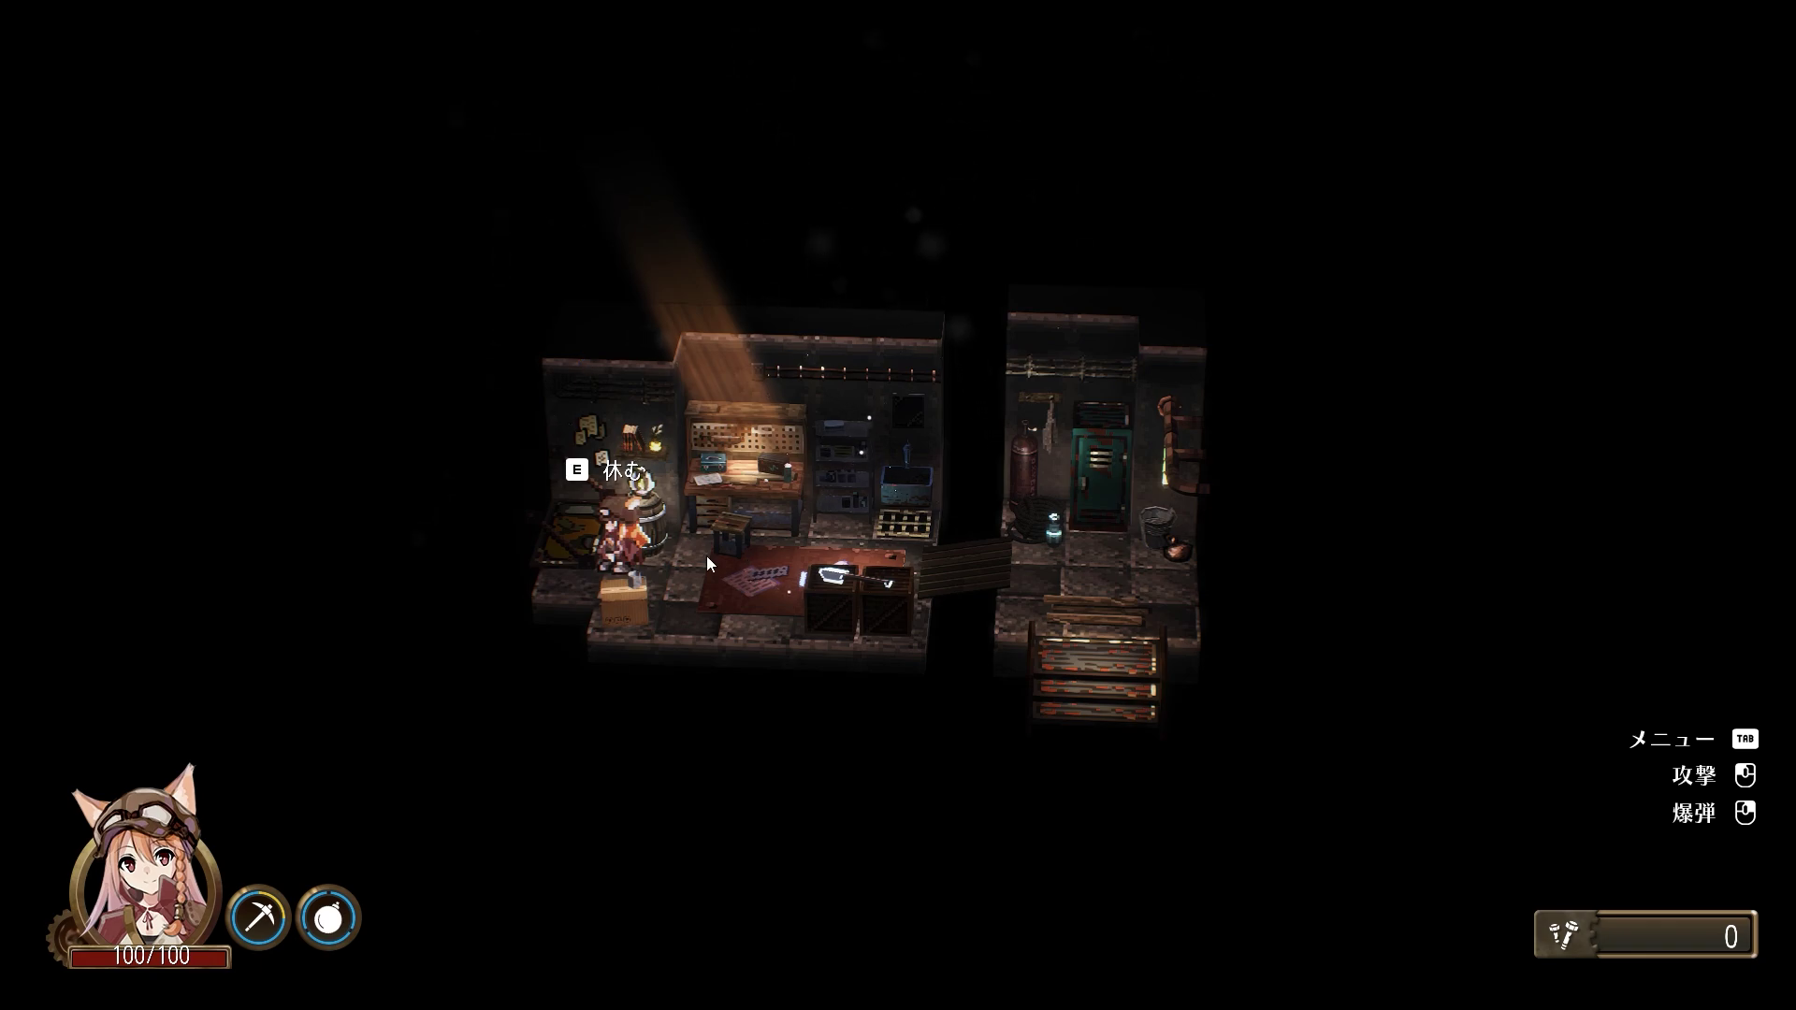
View the in-game 設定 options during the test play, and return from them.
key("Tab")
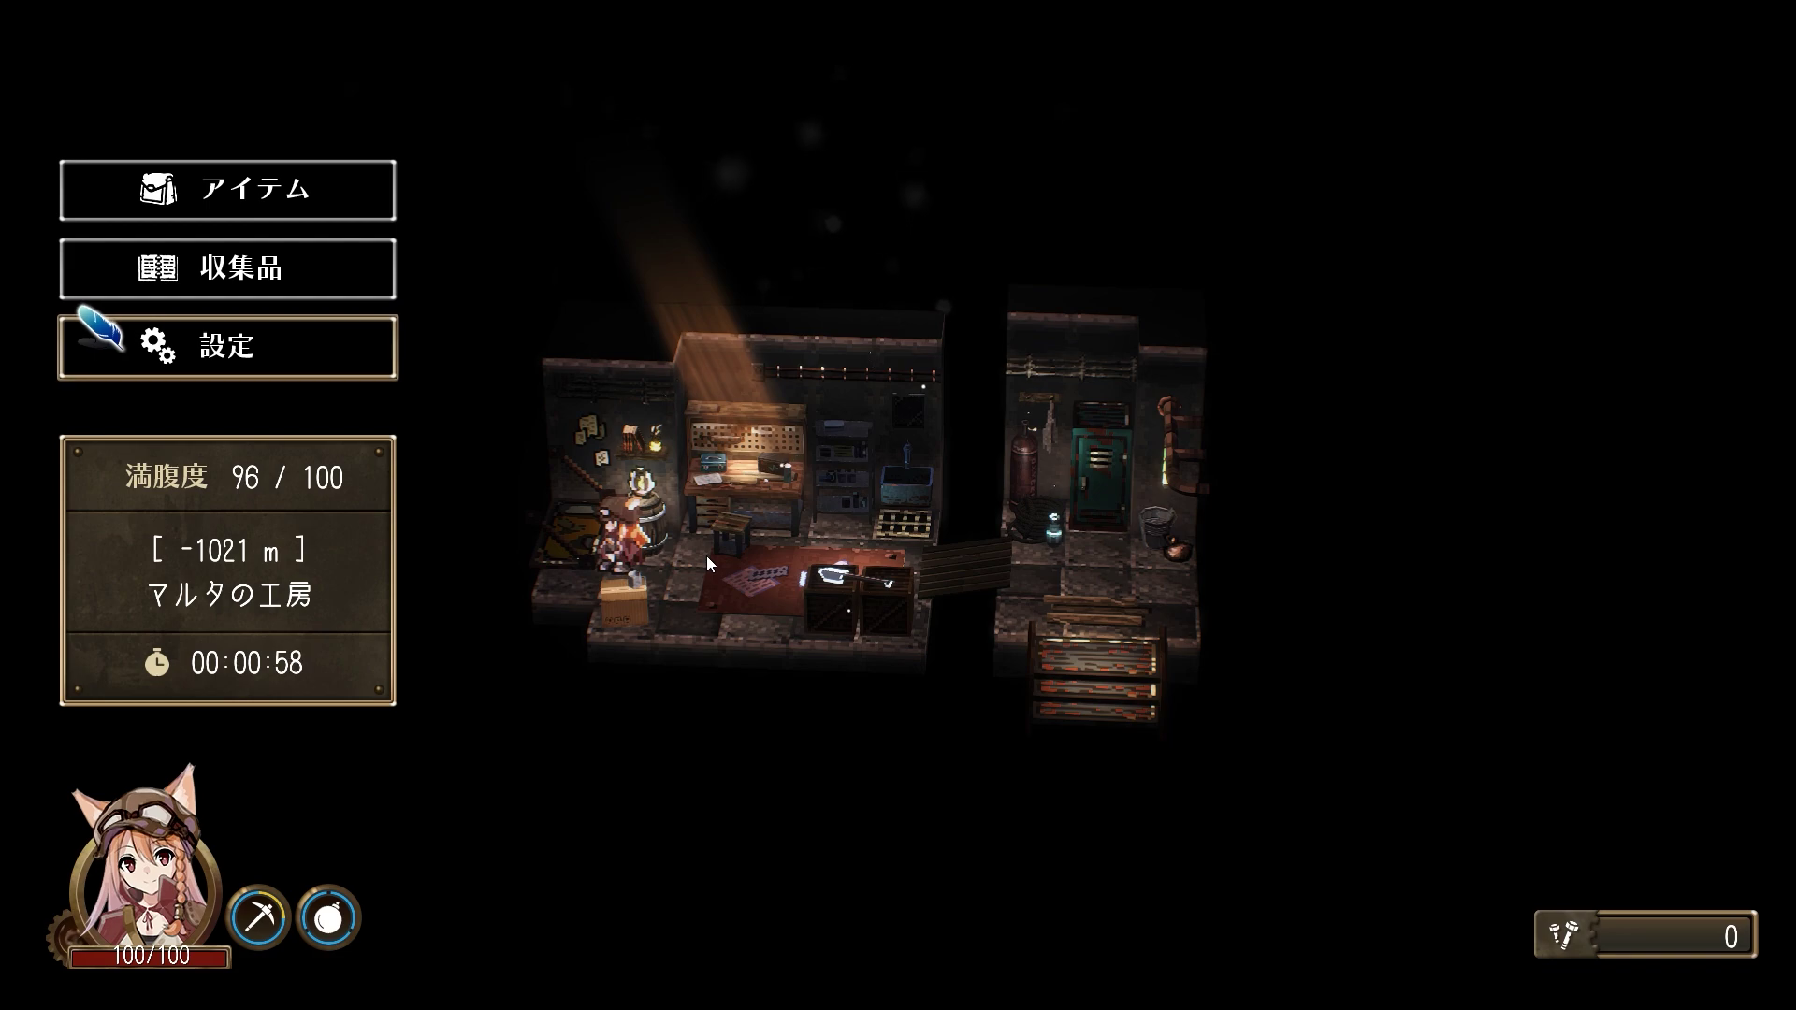
key("Return")
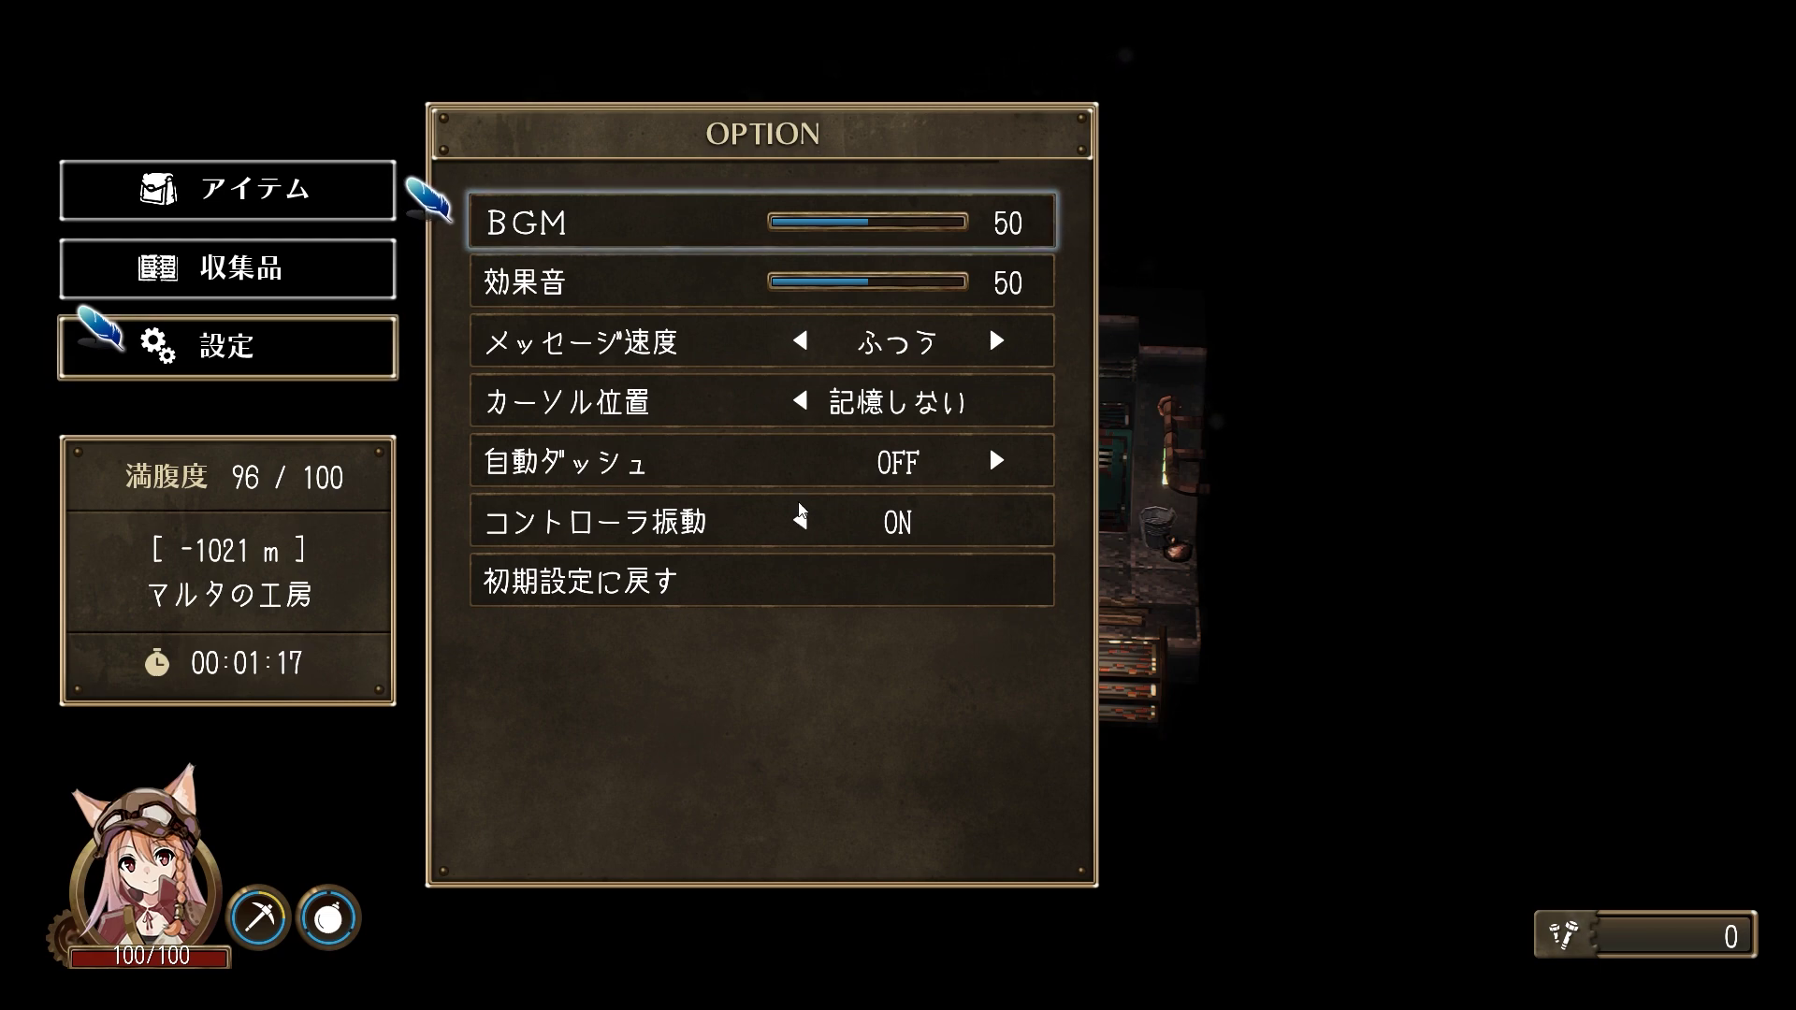
key("Escape")
key("Escape")
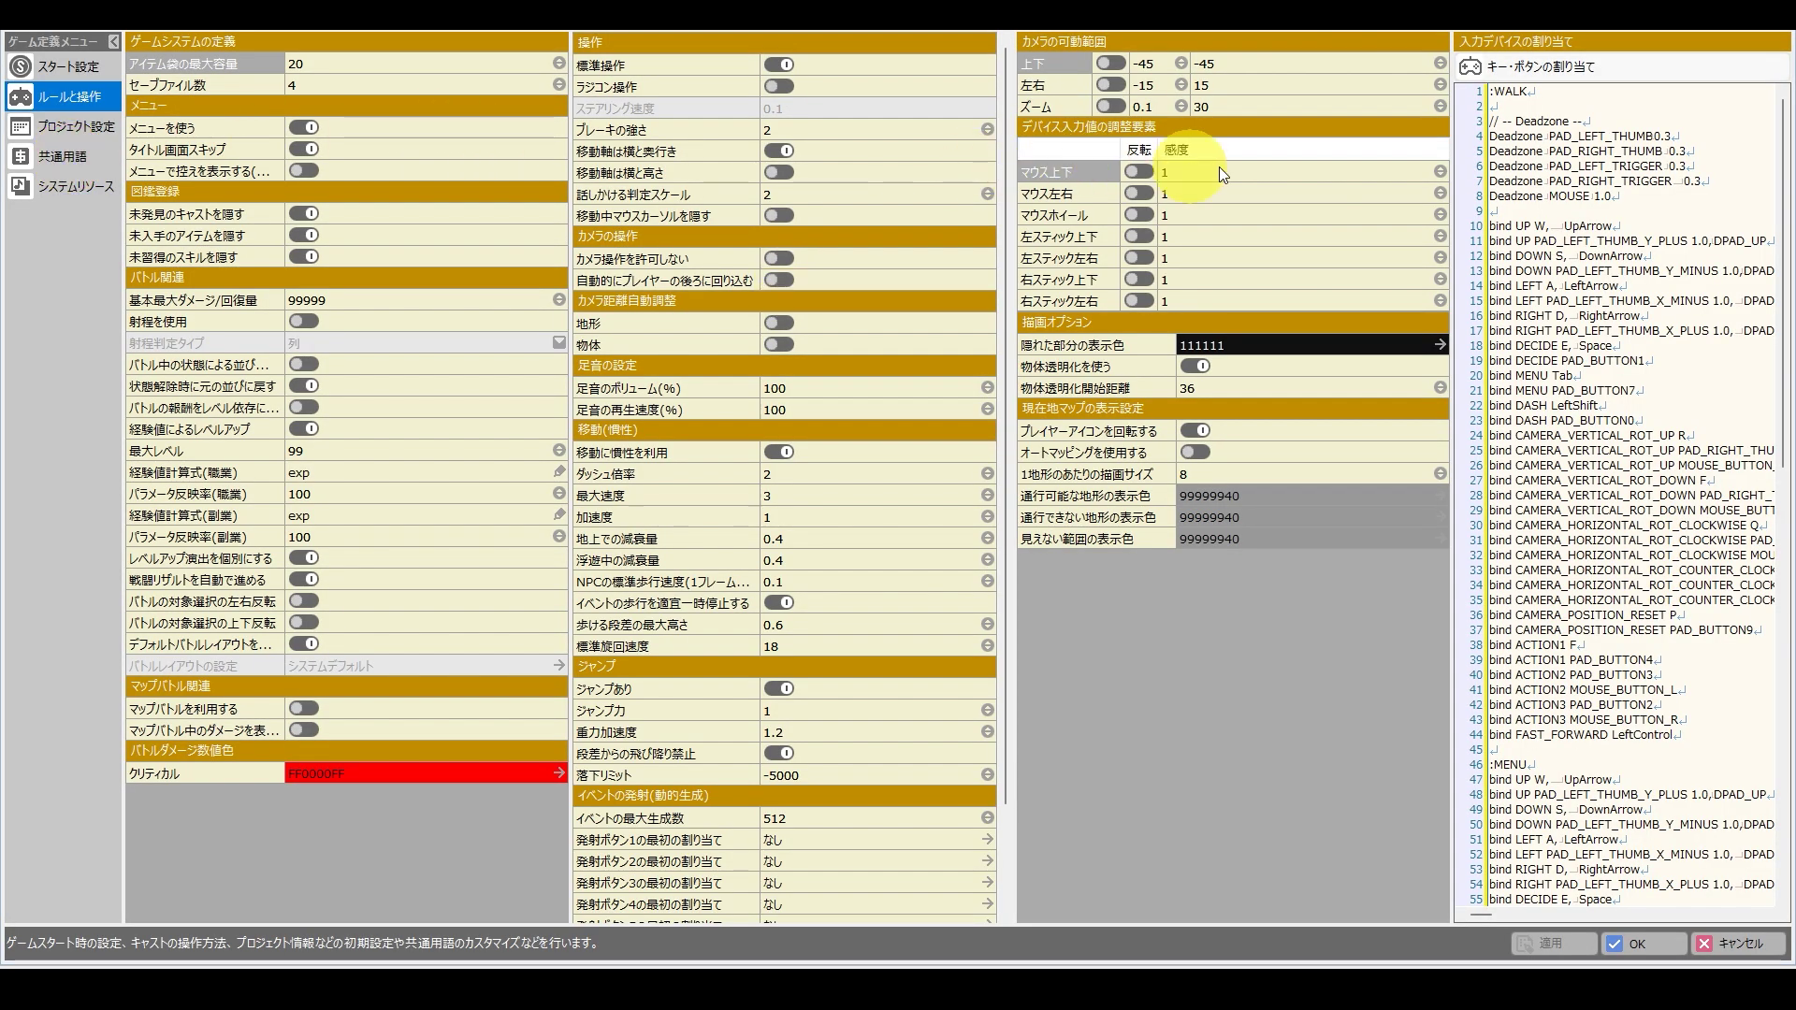
Open the game's input device assignments and examine the keyboard bindings.
left_click(1514, 67)
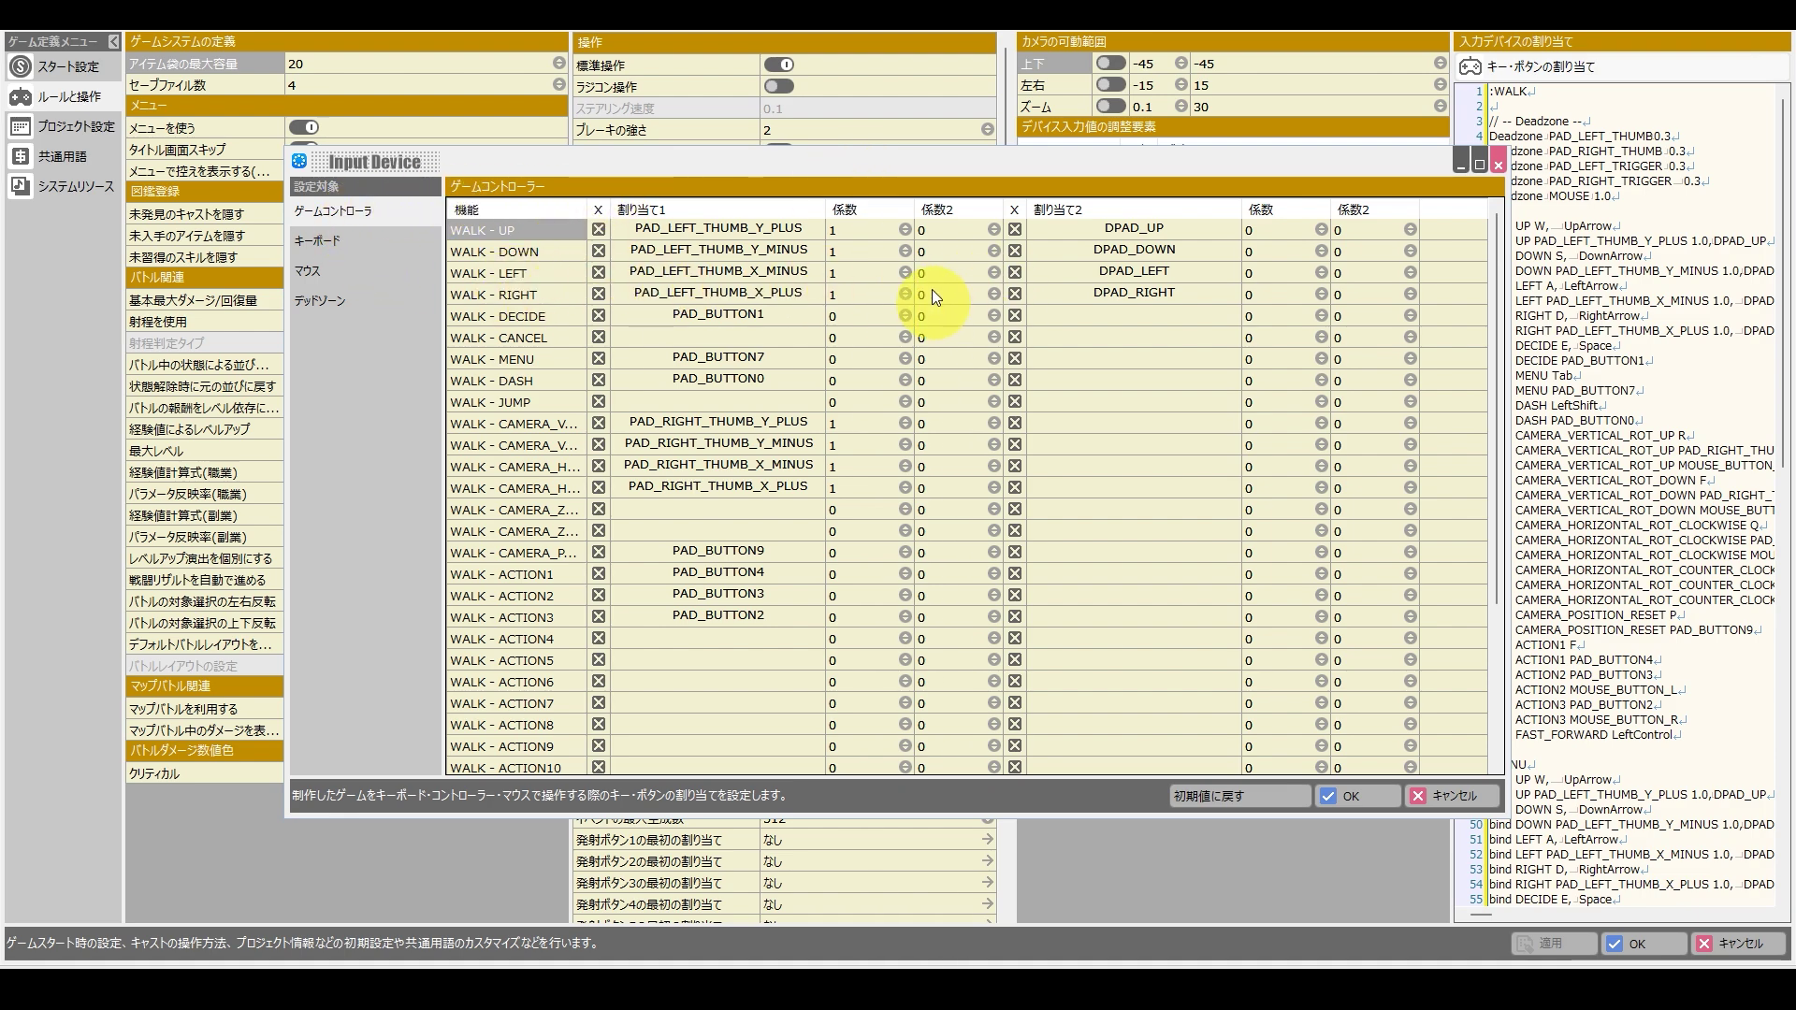
left_click(382, 241)
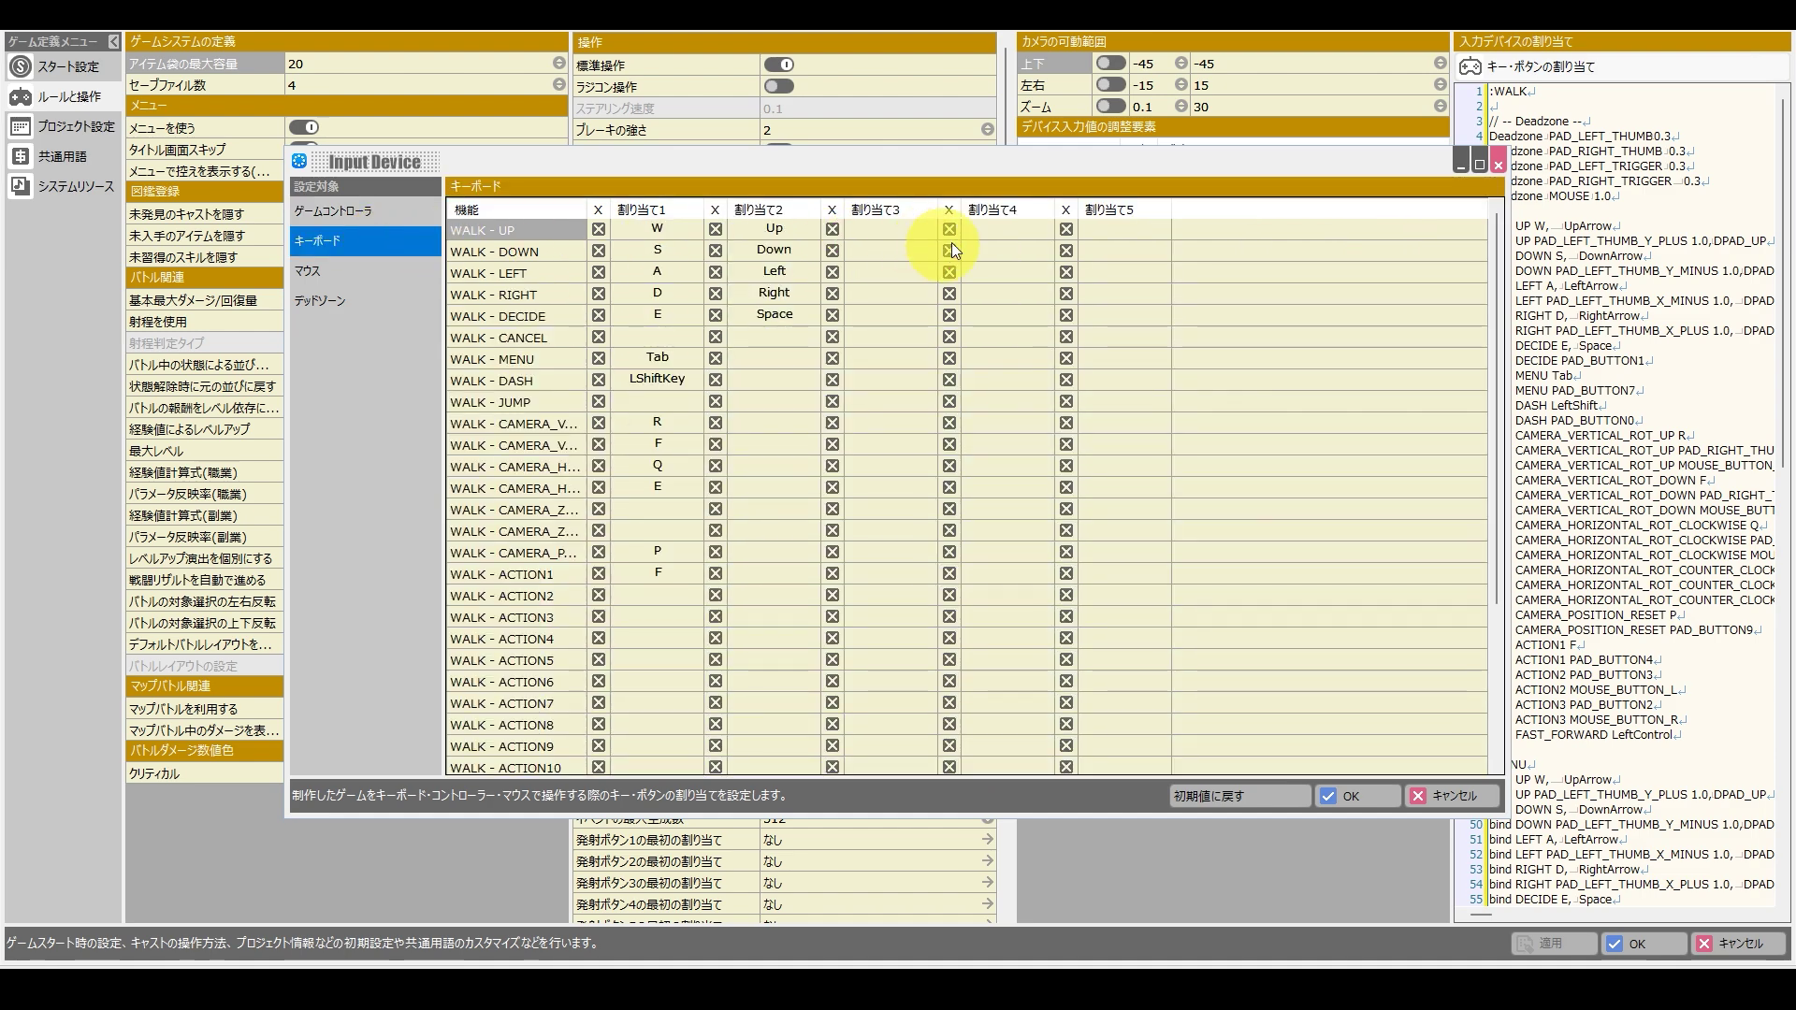